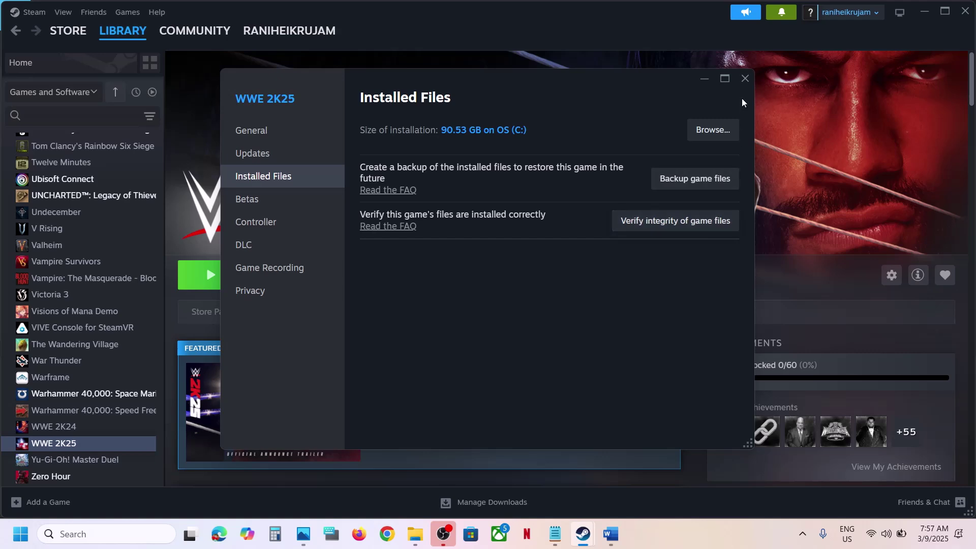
Close the WWE 2K25 properties, switch to the Word document and highlight "Delete the config file" in Step 2
click(741, 80)
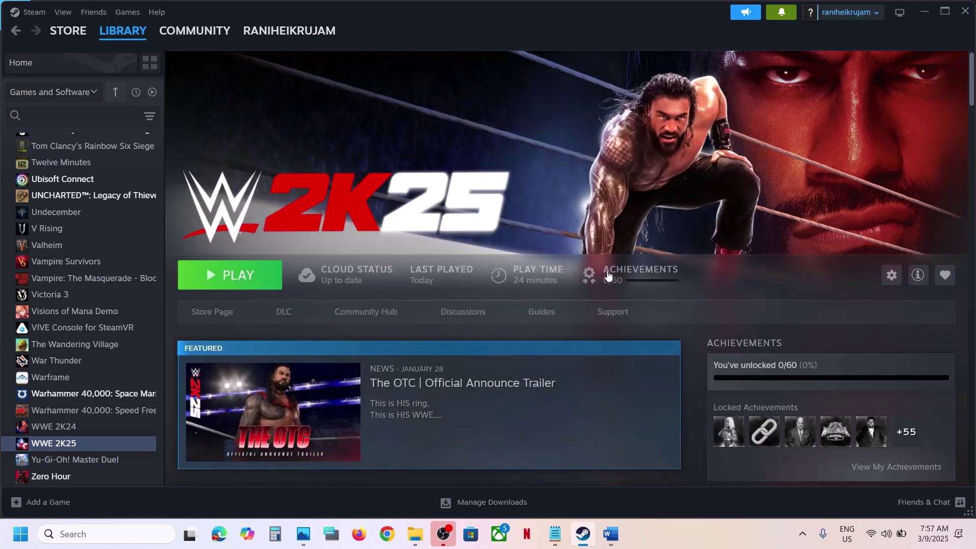
click(610, 534)
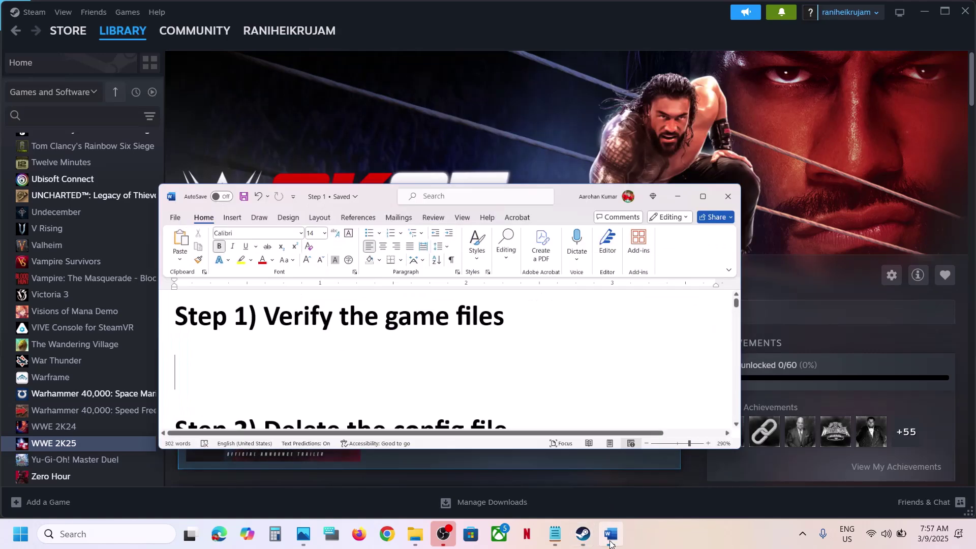
scroll(427, 333, down, 2)
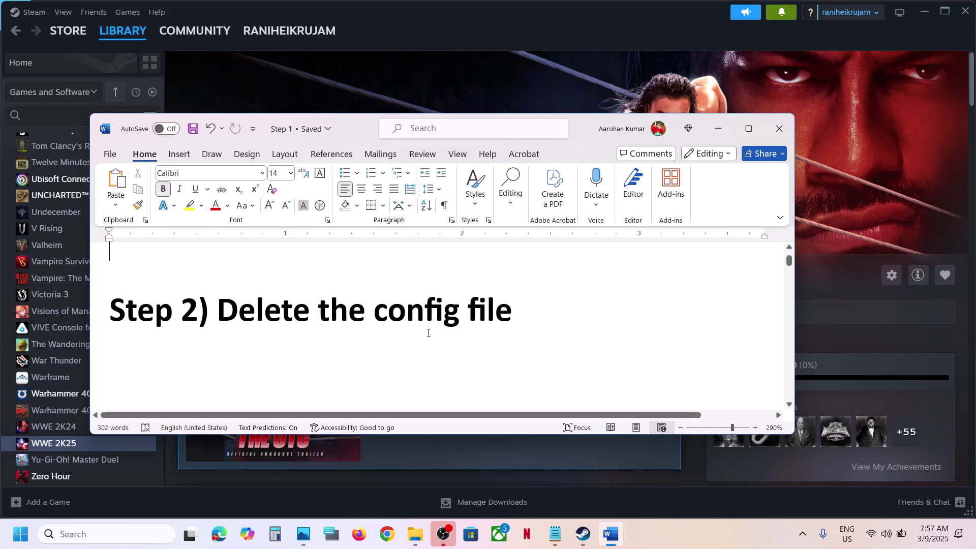
drag(217, 311, 511, 312)
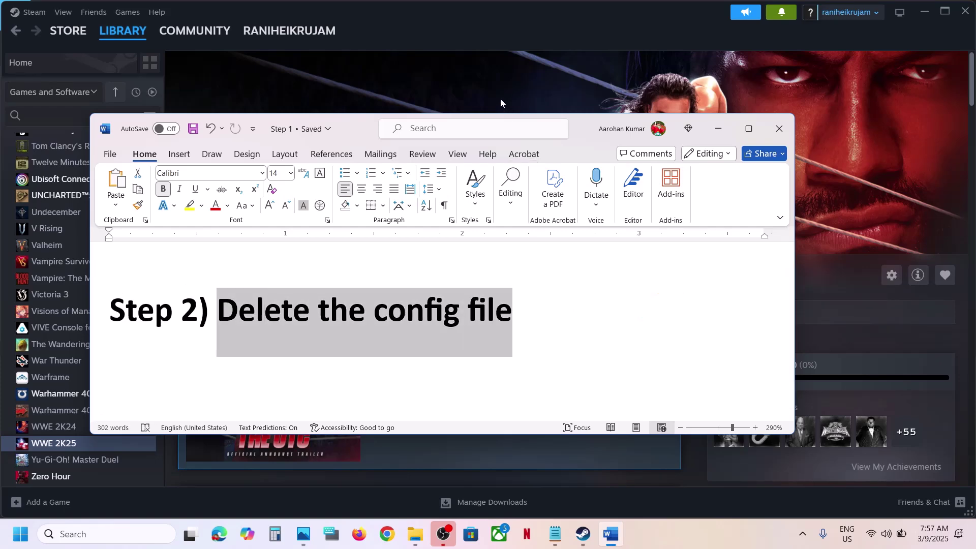
Open a new File Explorer window and go to the WWE2K25 folder inside Documents
key(alt+Tab)
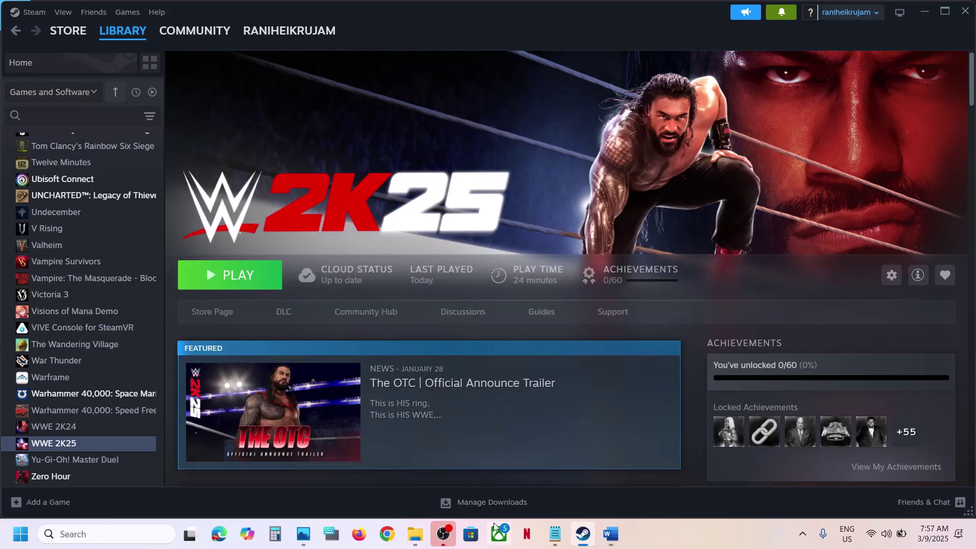
right_click(414, 540)
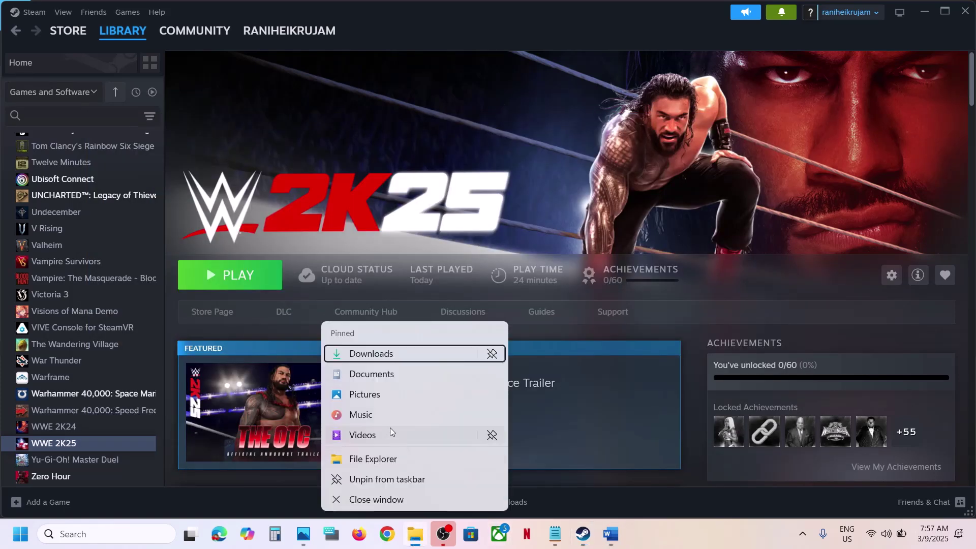
click(365, 460)
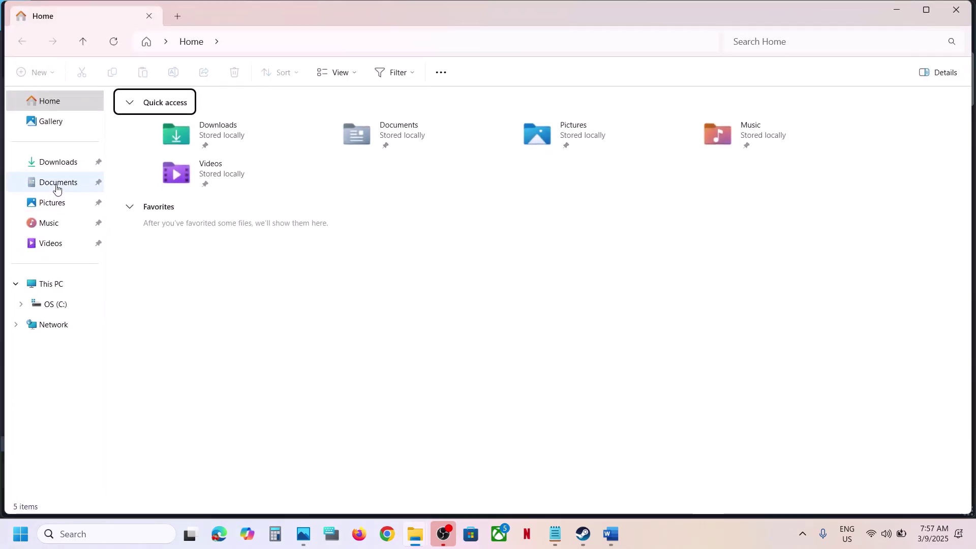
click(56, 186)
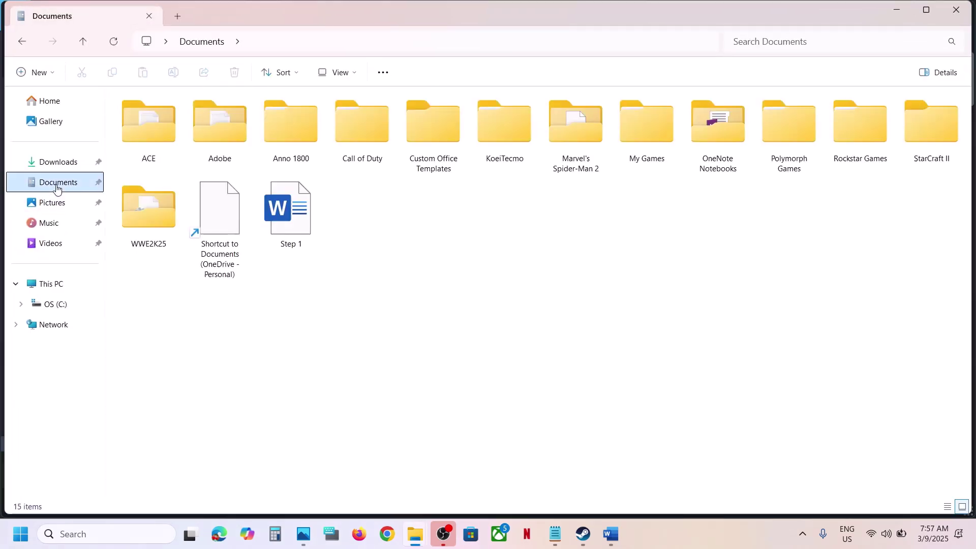
click(149, 218)
double_click(148, 218)
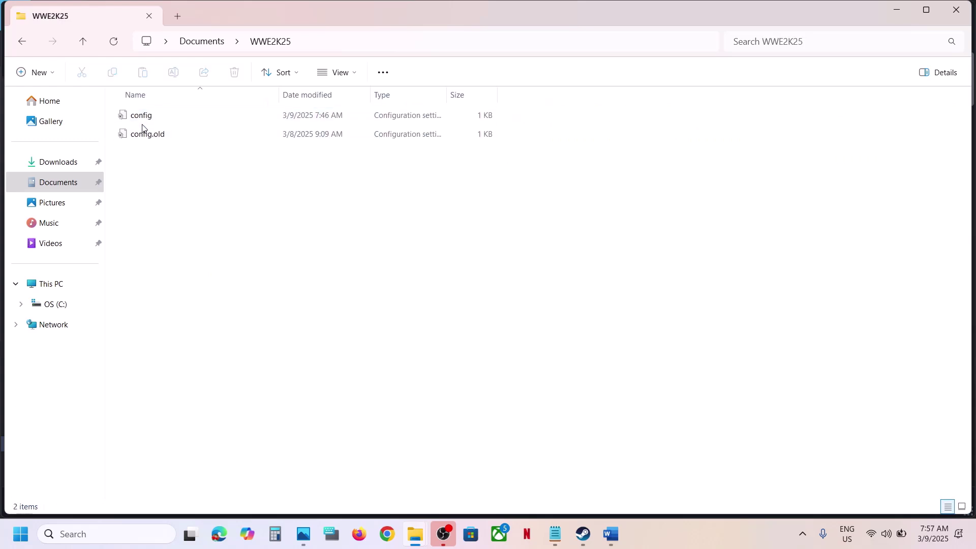
Delete the config.old file from the WWE2K25 folder
click(142, 138)
right_click(141, 139)
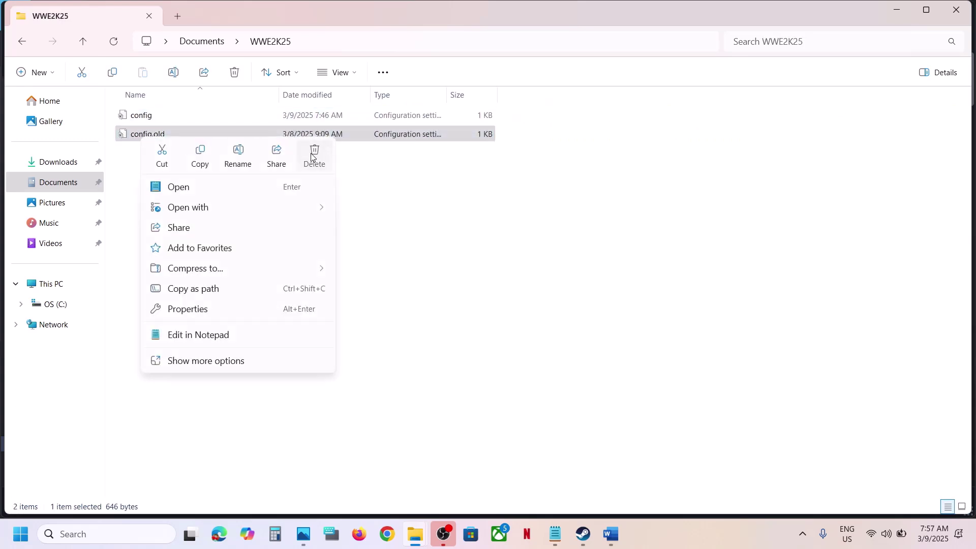
click(313, 152)
Back up the config file by copying it to the desktop, and return to the WWE2K25 folder
click(145, 118)
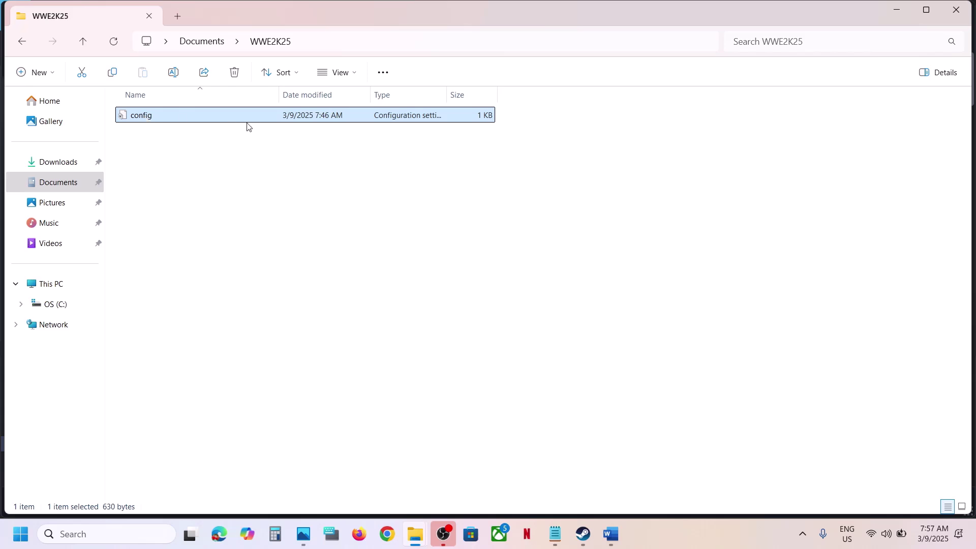
right_click(164, 121)
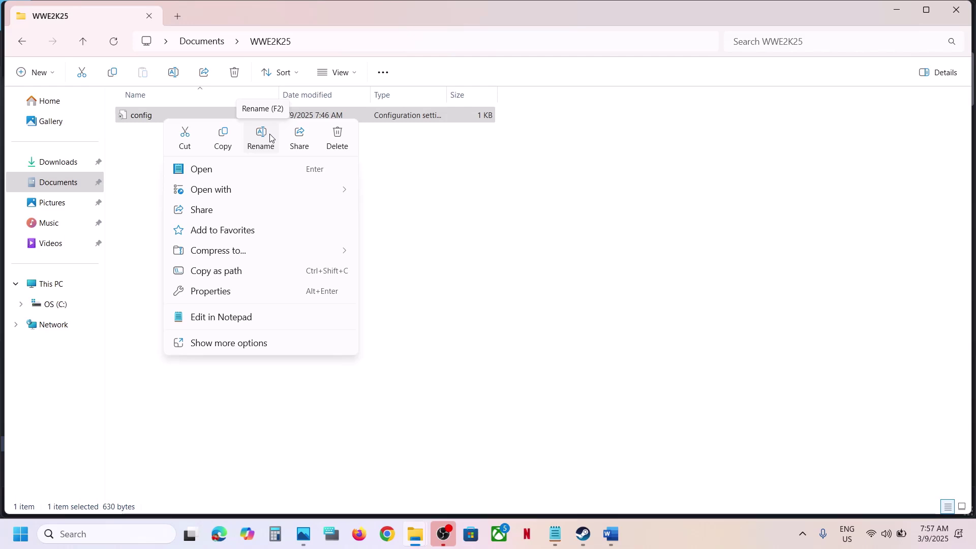
right_click(137, 120)
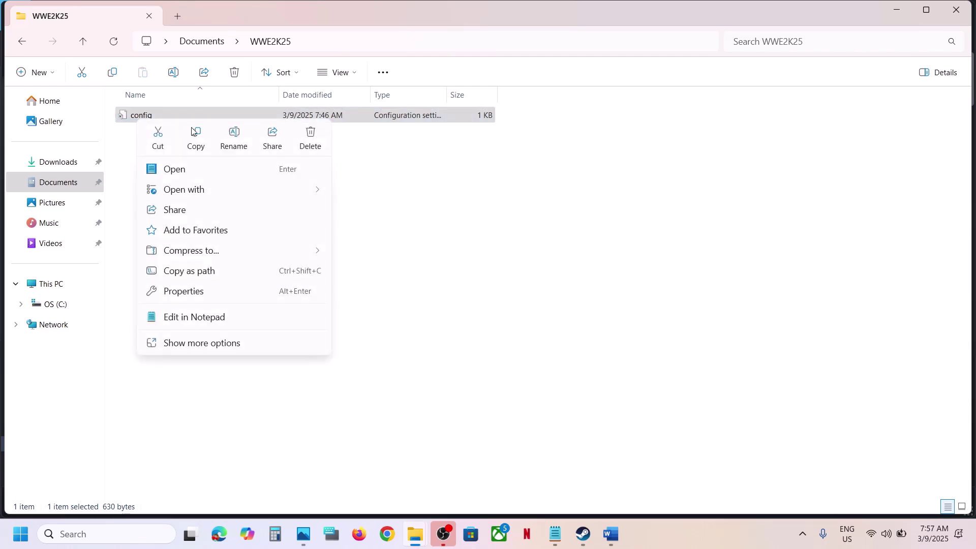
click(201, 137)
key(super+d)
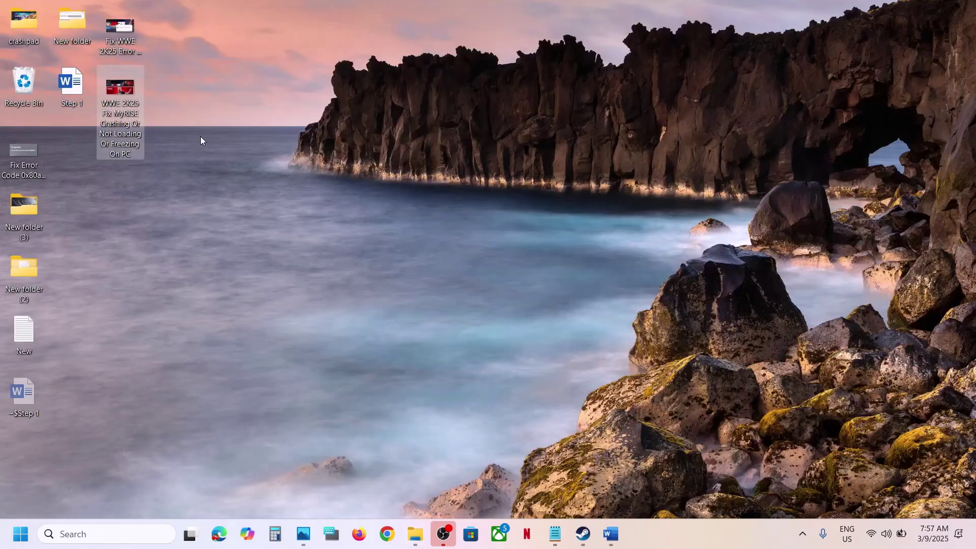
key(ctrl+v)
key(super+d)
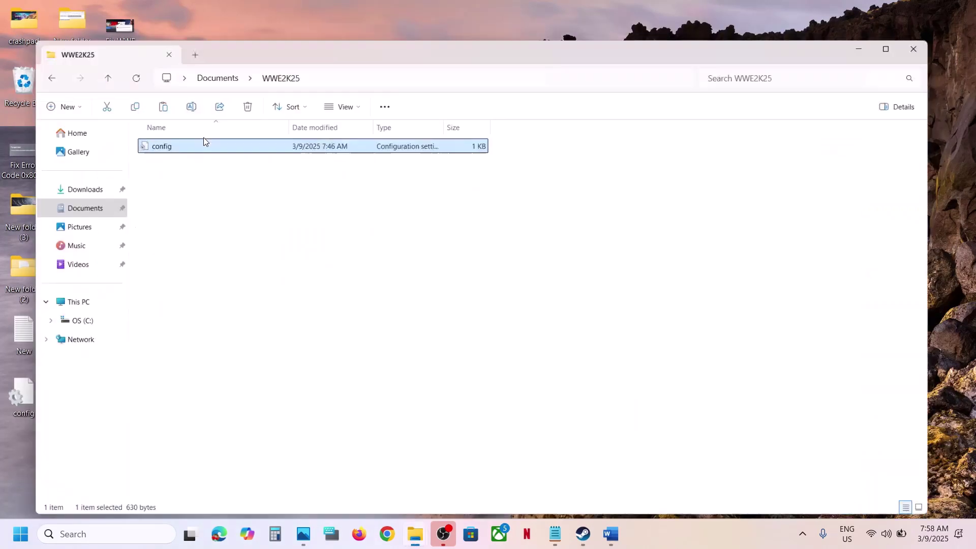
Rename the config file in the WWE2K25 folder to config.old and close the folder window
right_click(163, 117)
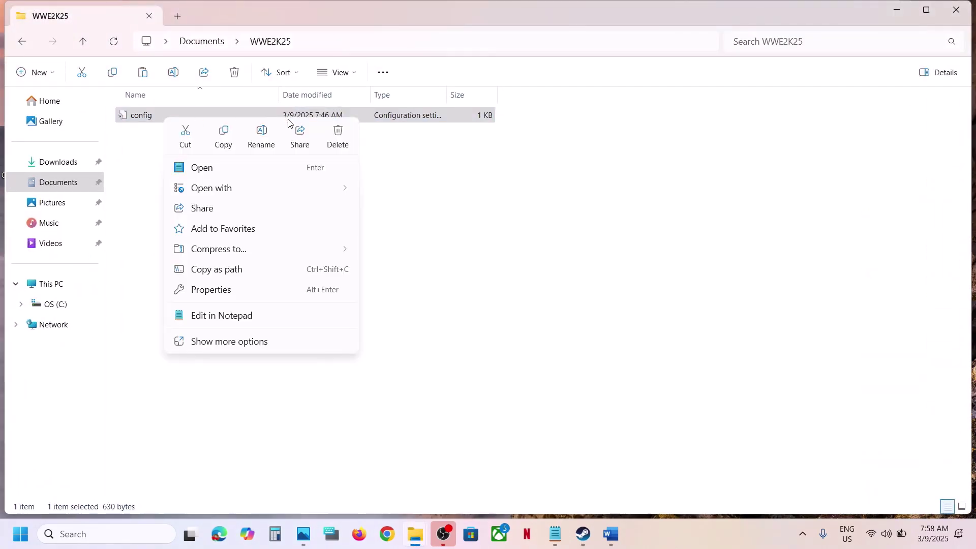
click(261, 136)
click(164, 116)
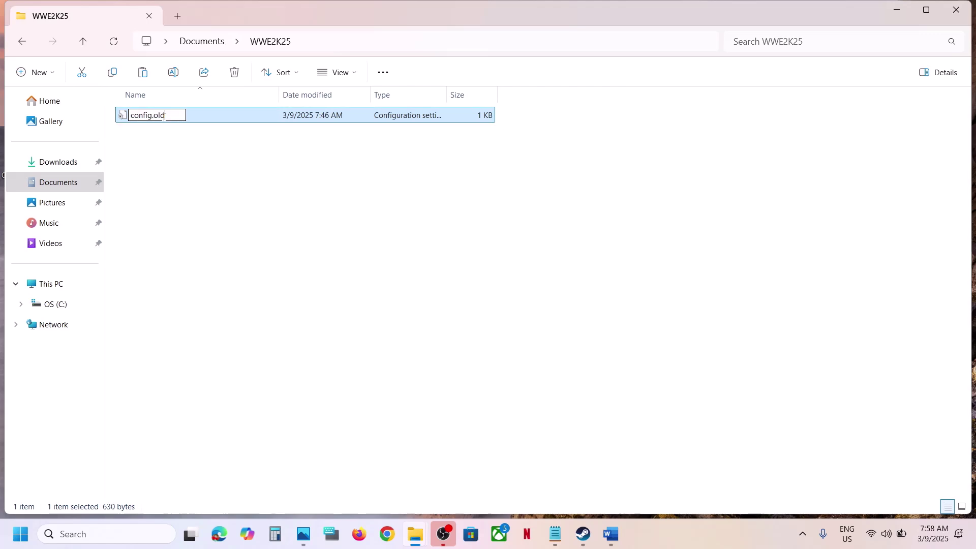
click(252, 268)
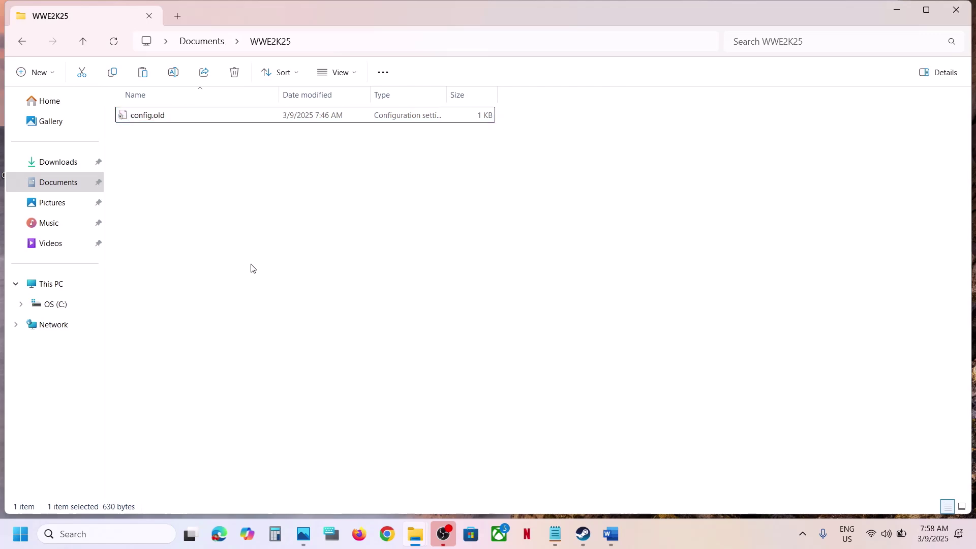
click(956, 10)
Switch to the Word document, go to Step 3 and maximize the window
click(583, 535)
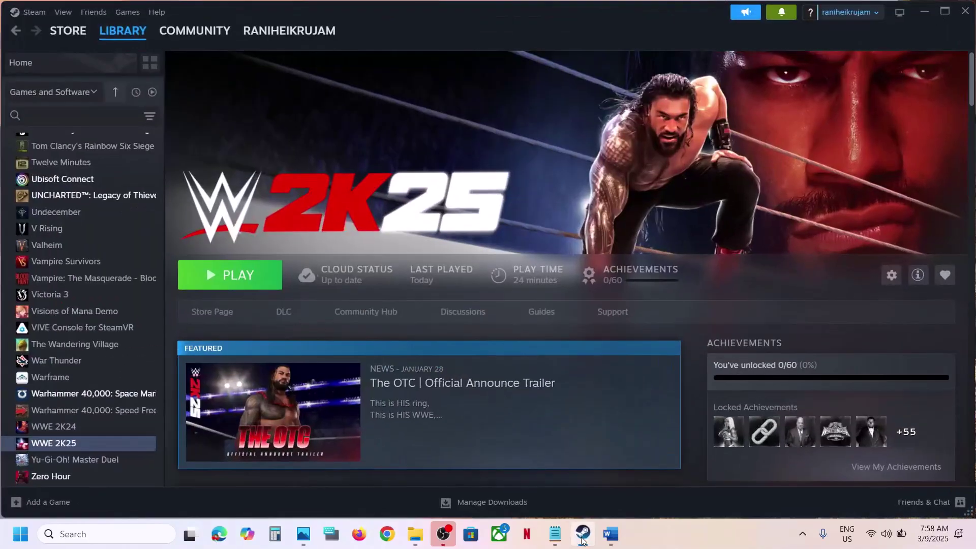
click(610, 534)
scroll(437, 325, down, 3)
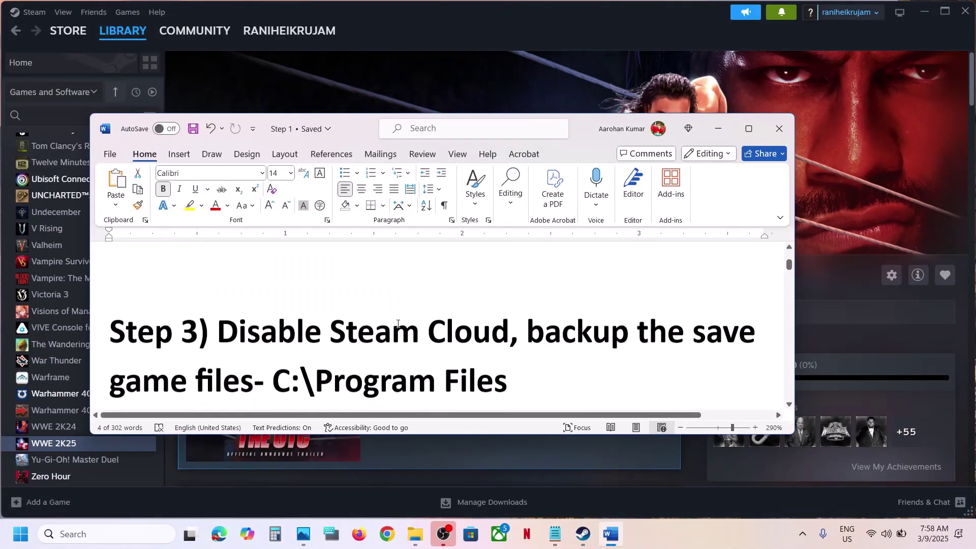
click(746, 128)
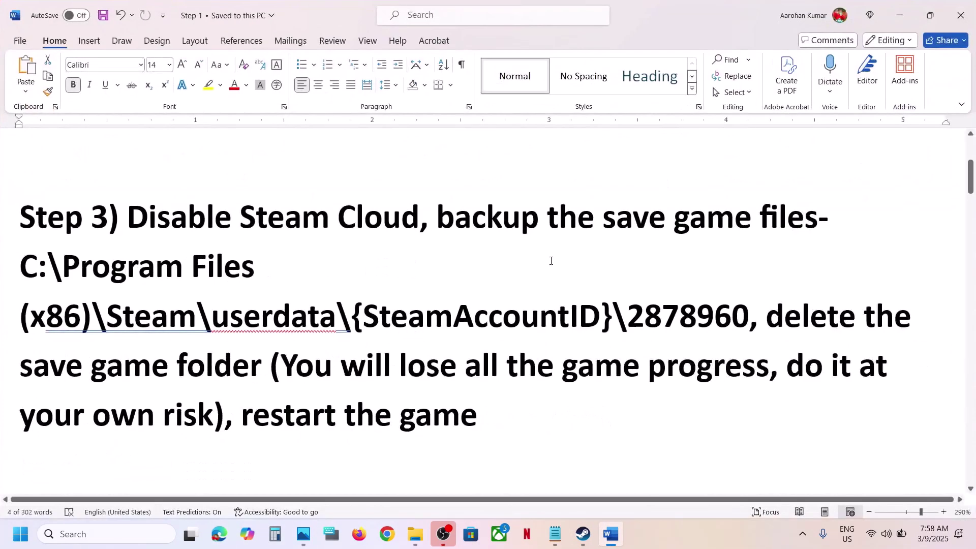
Read through Step 3, highlighting the save backup, folder deletion, progress loss, game restart and "Disable Steam Cloud" phrases
drag(429, 217, 672, 221)
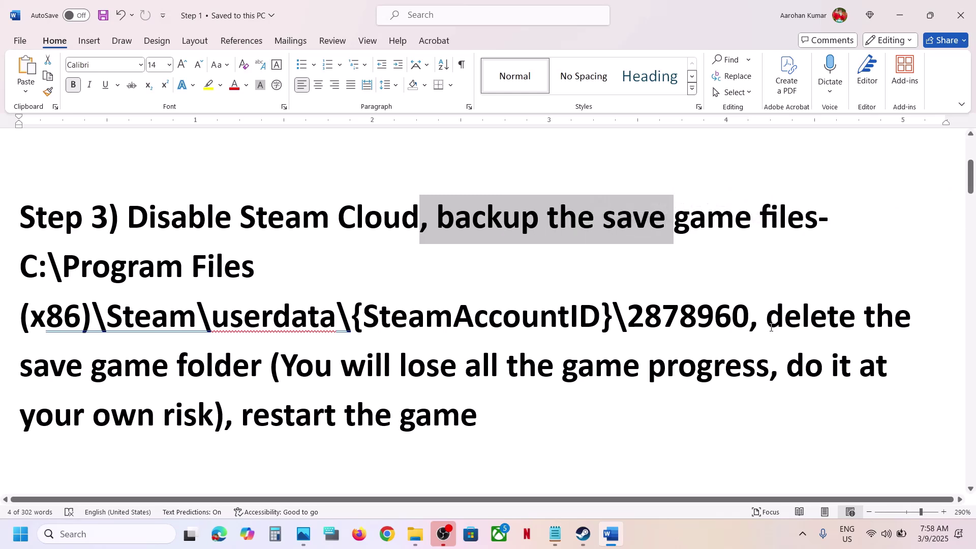
drag(768, 325, 661, 317)
click(311, 367)
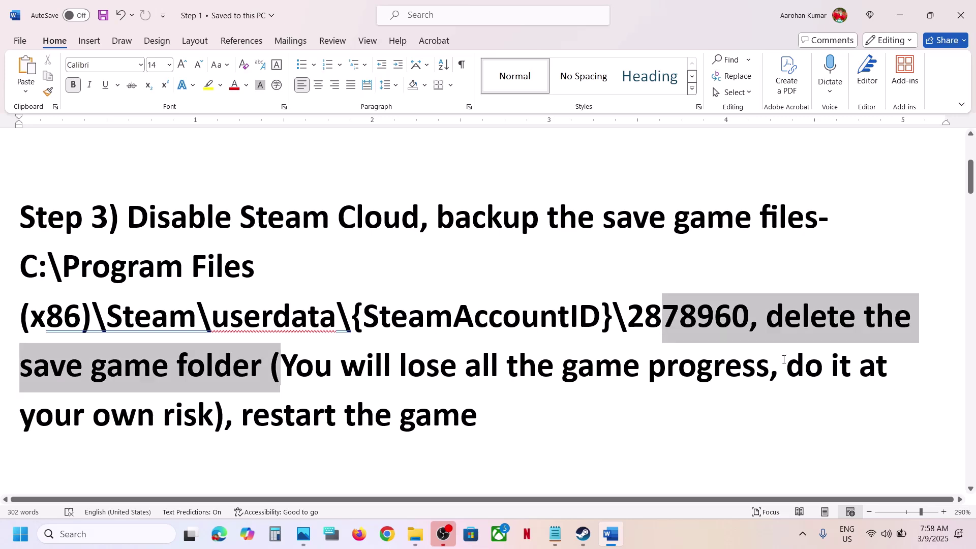
drag(783, 360, 716, 362)
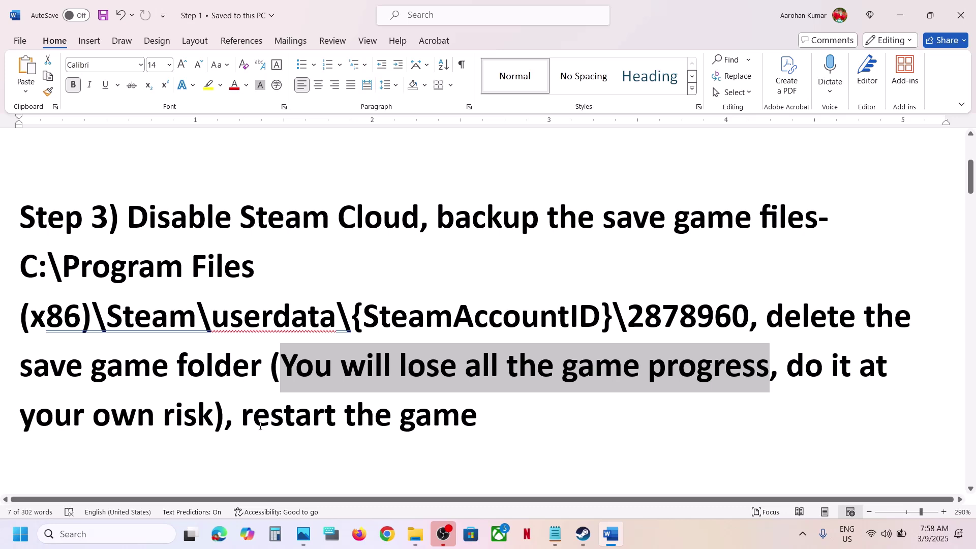
drag(255, 424, 477, 422)
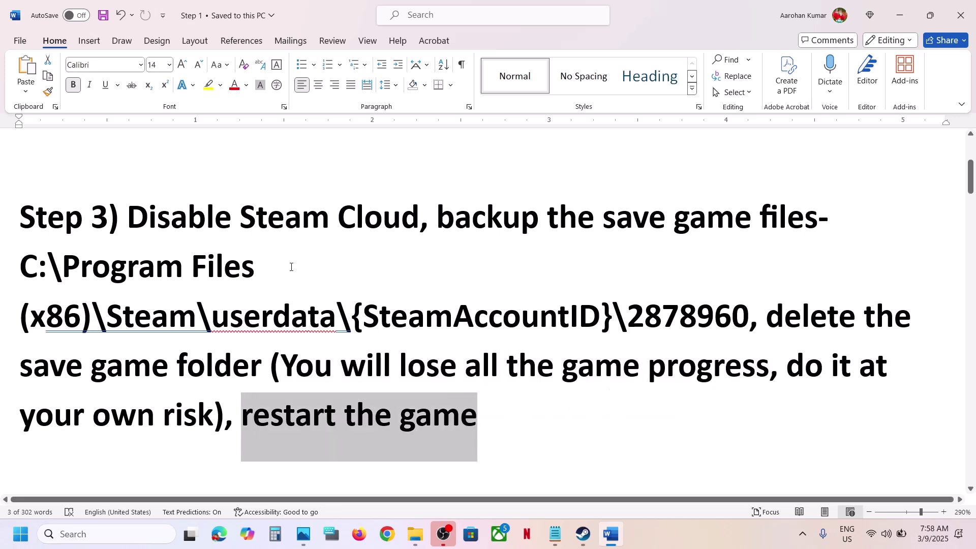
click(273, 252)
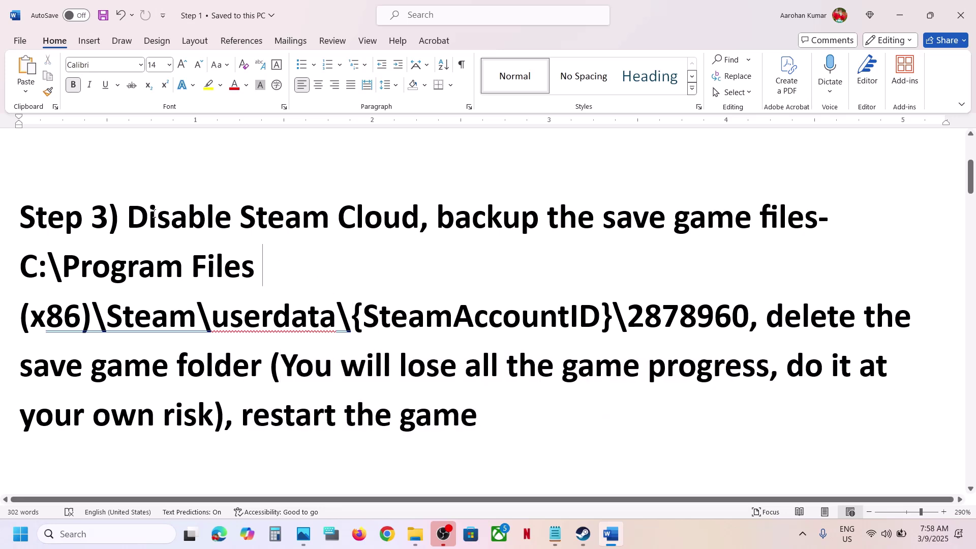
drag(132, 216, 419, 219)
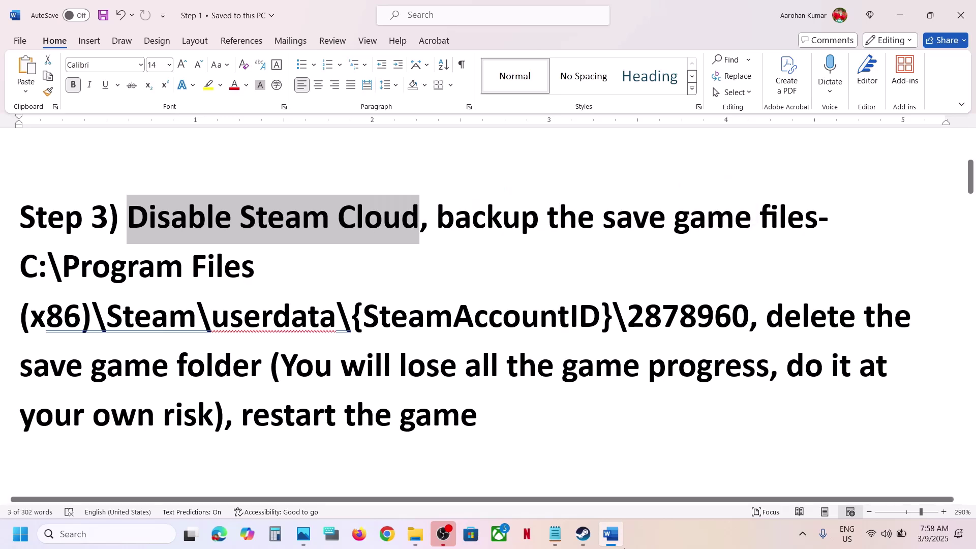
Switch to Steam, turn off keeping WWE 2K25 saves in the Steam Cloud and close the game's properties
click(592, 547)
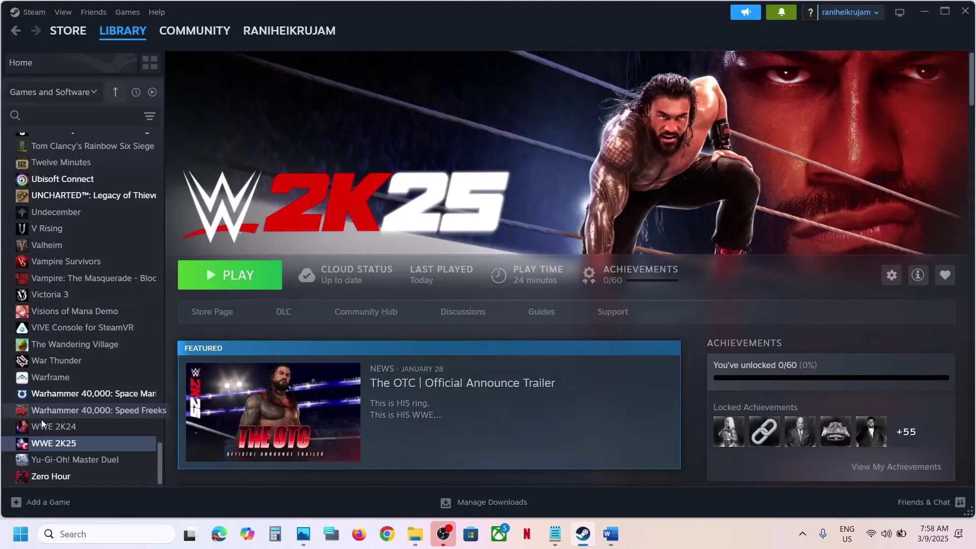
right_click(47, 440)
click(95, 437)
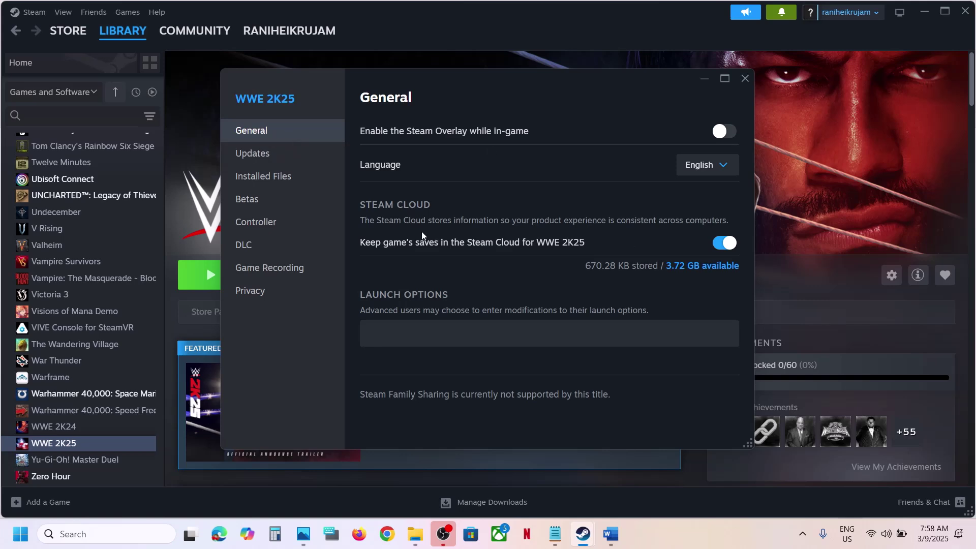
click(721, 243)
click(744, 79)
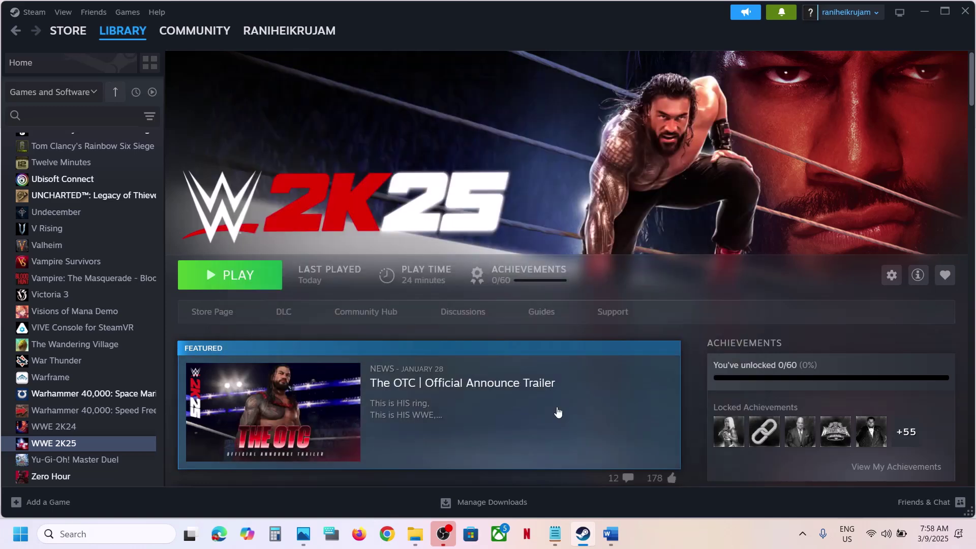
Highlight the save game path in Step 3 of the Word document and open a new File Explorer window at This PC
click(612, 535)
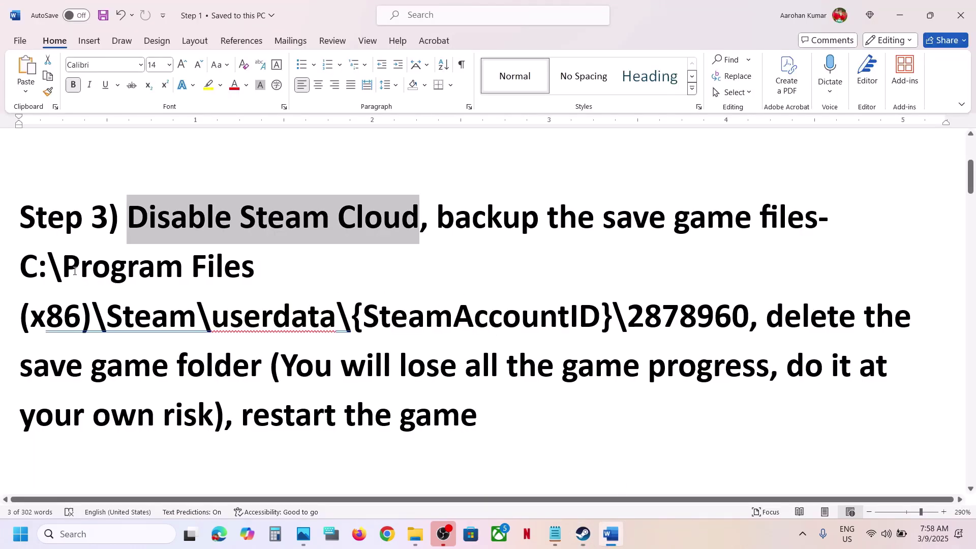
drag(26, 268, 749, 317)
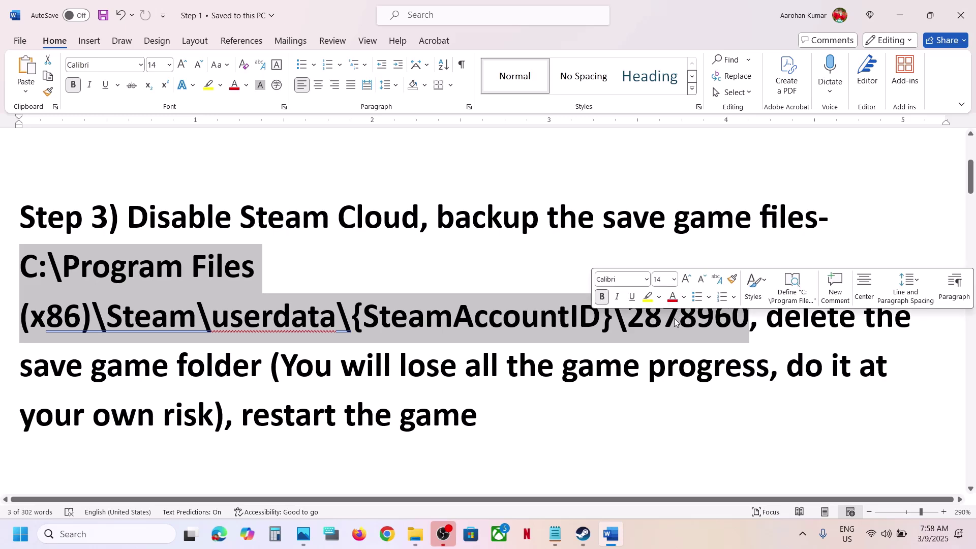
right_click(415, 534)
click(376, 500)
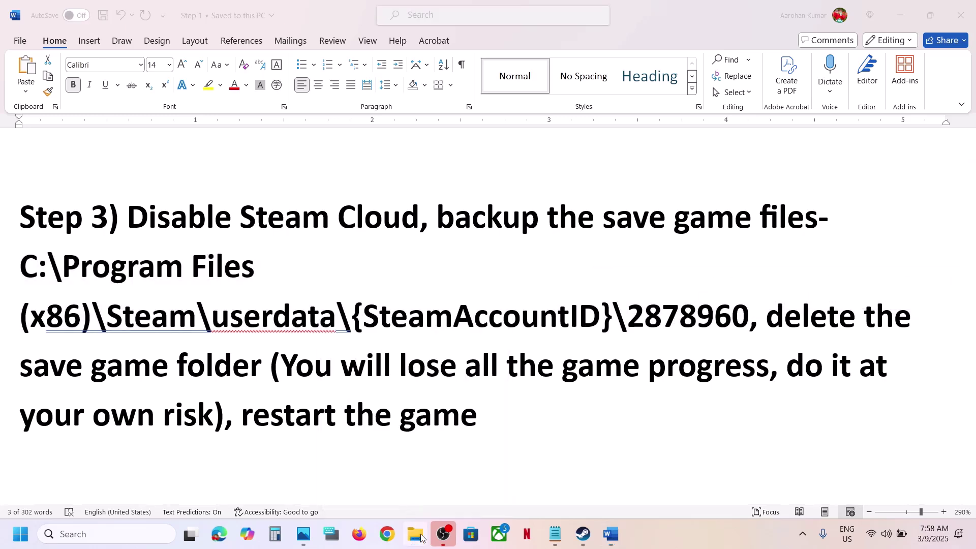
click(415, 533)
click(64, 288)
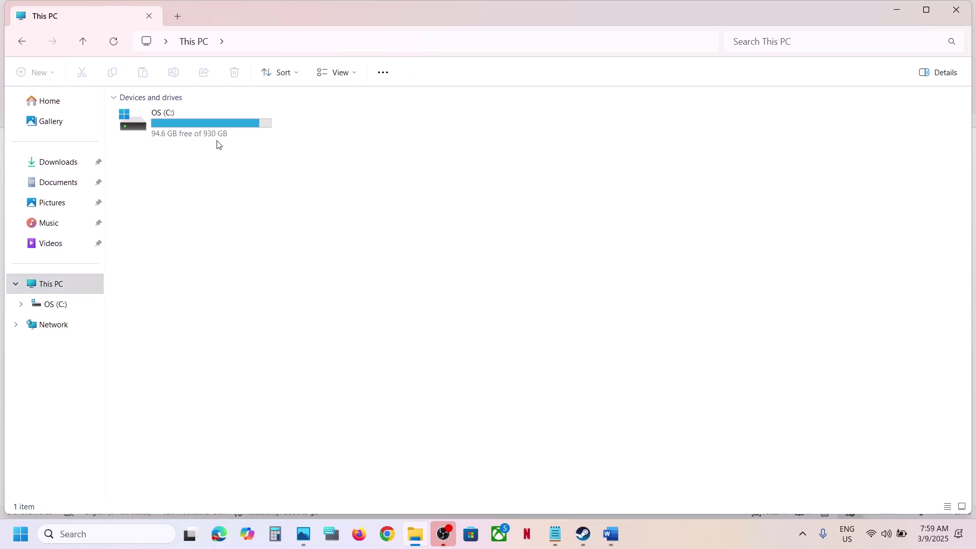
Go to C:\Program Files (x86)\Steam\userdata and open the Steam account's ID folder
double_click(217, 145)
scroll(174, 309, down, 1)
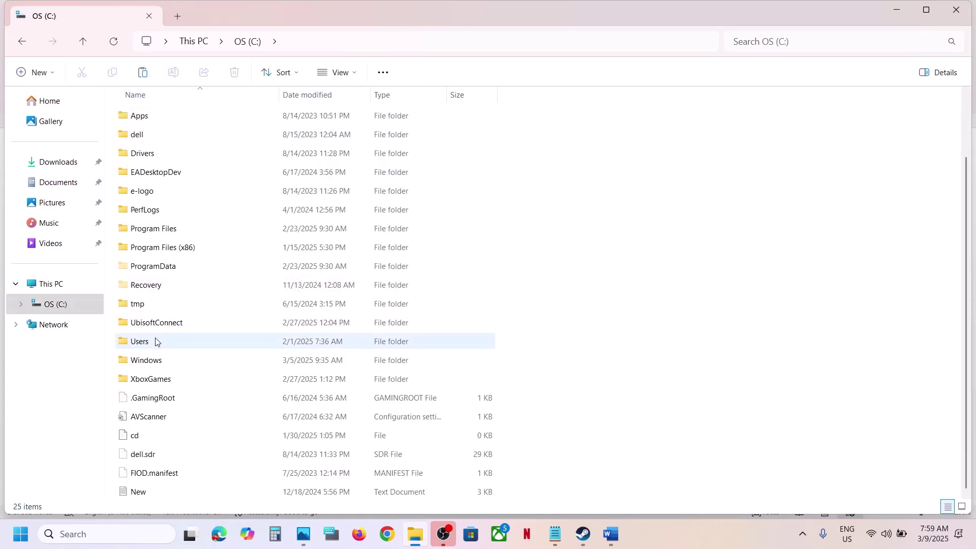
click(150, 252)
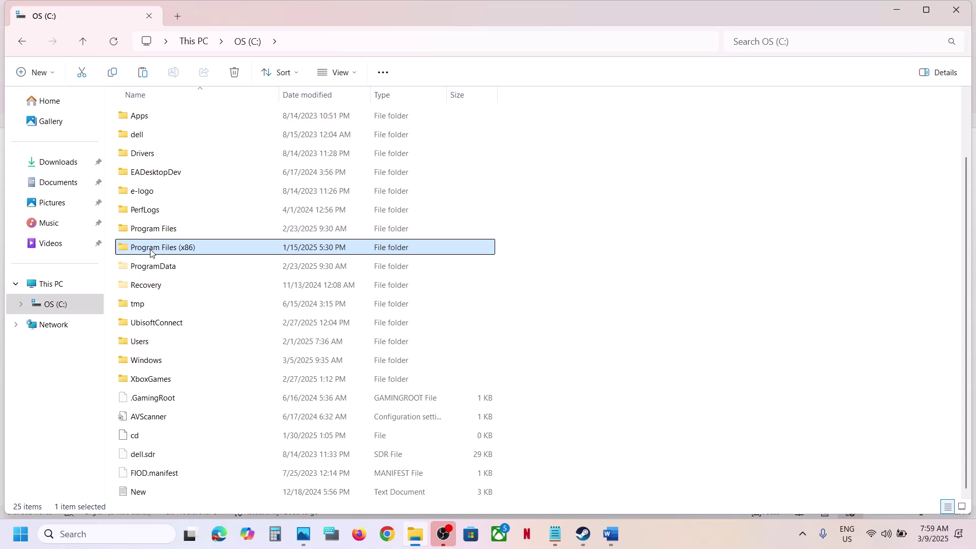
double_click(183, 252)
scroll(183, 252, down, 6)
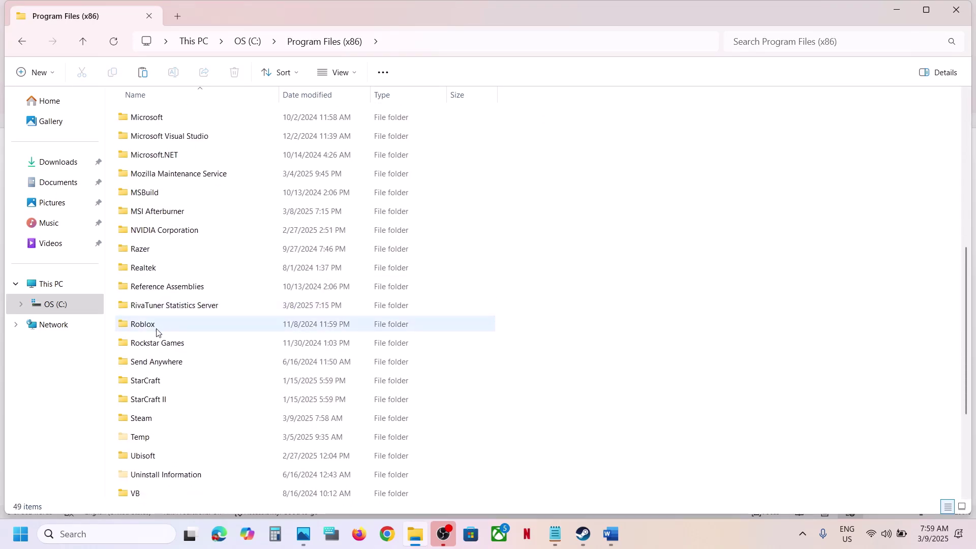
double_click(174, 419)
scroll(168, 409, down, 2)
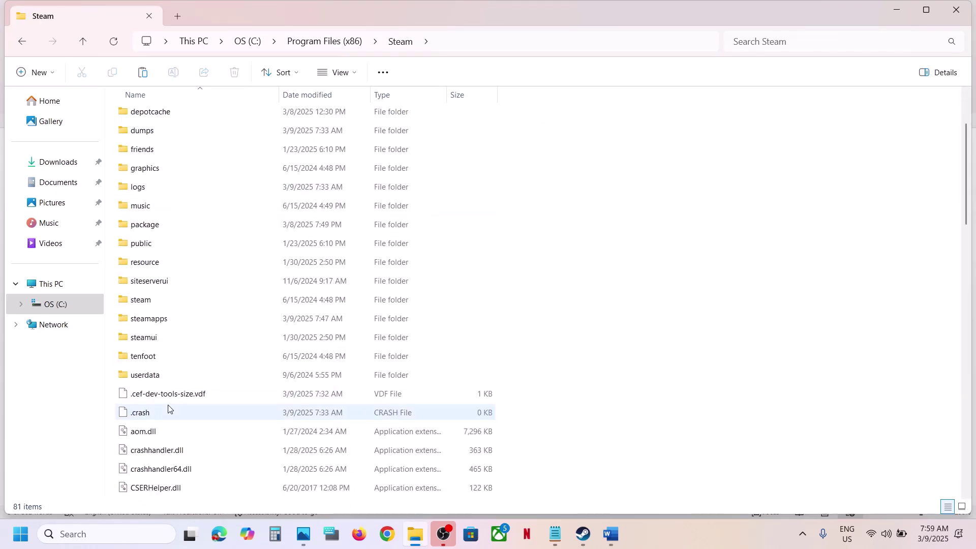
double_click(157, 350)
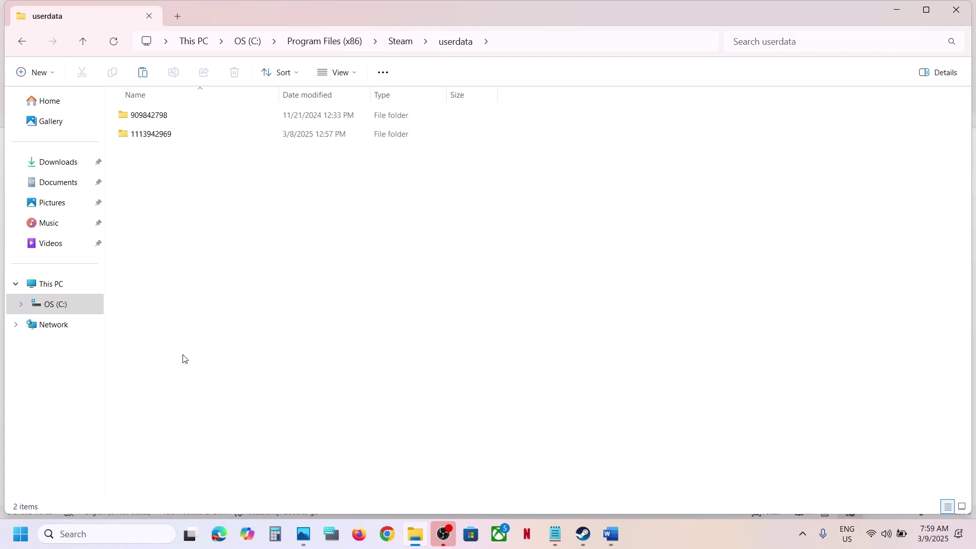
double_click(161, 140)
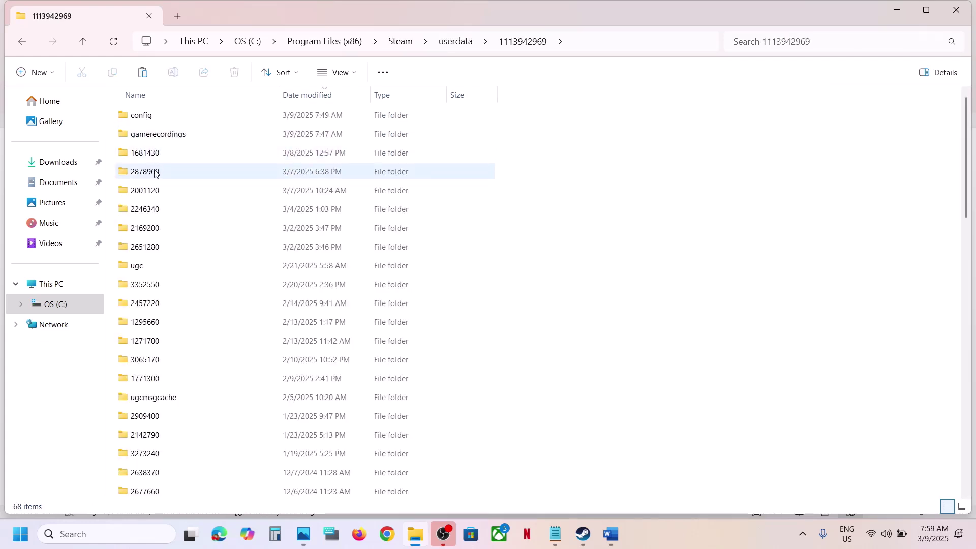
Check the 2878960 folder against the save path in the Word document, look inside it and return to the account folder
click(155, 173)
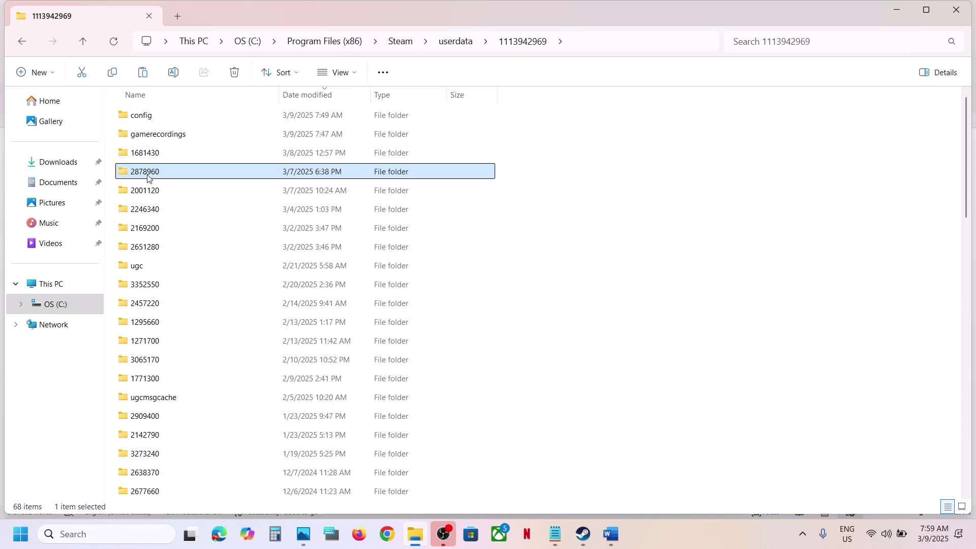
click(612, 534)
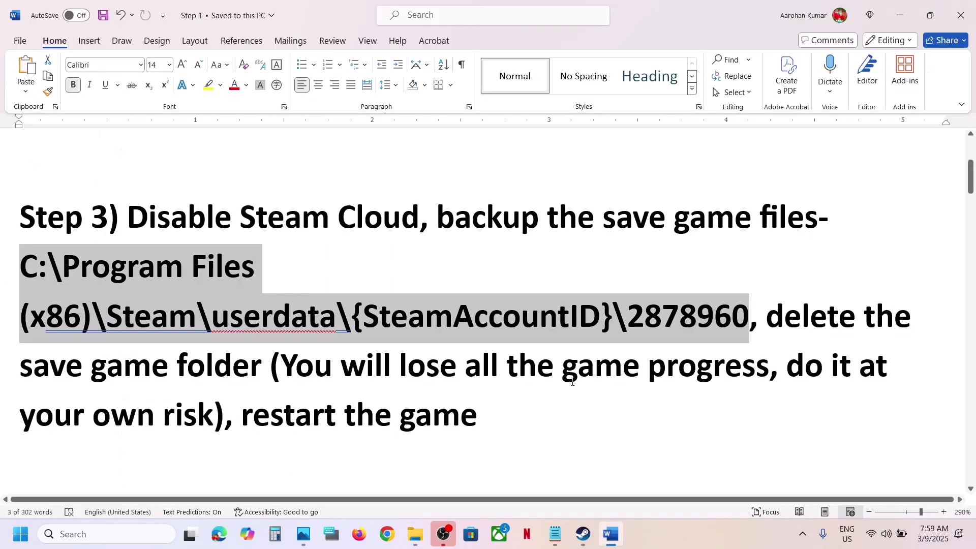
click(899, 15)
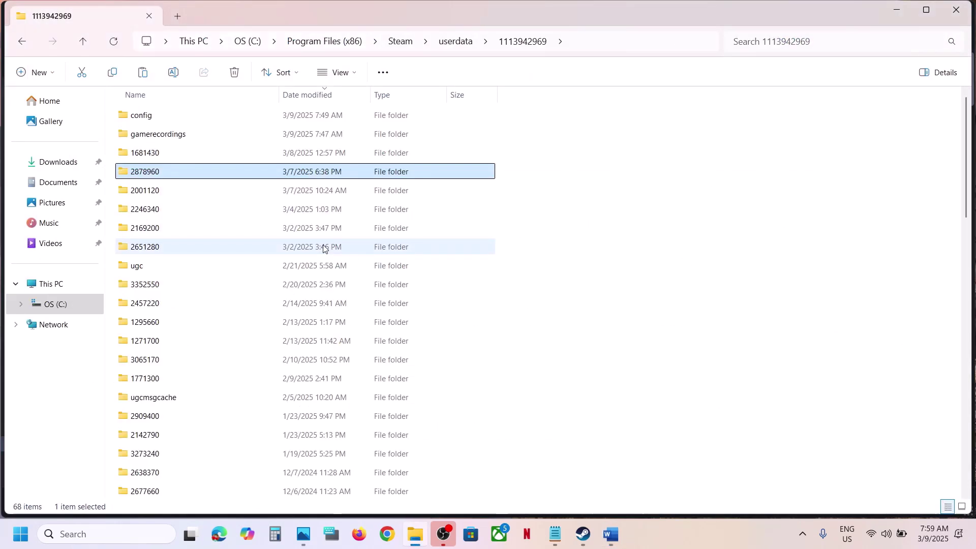
right_click(164, 175)
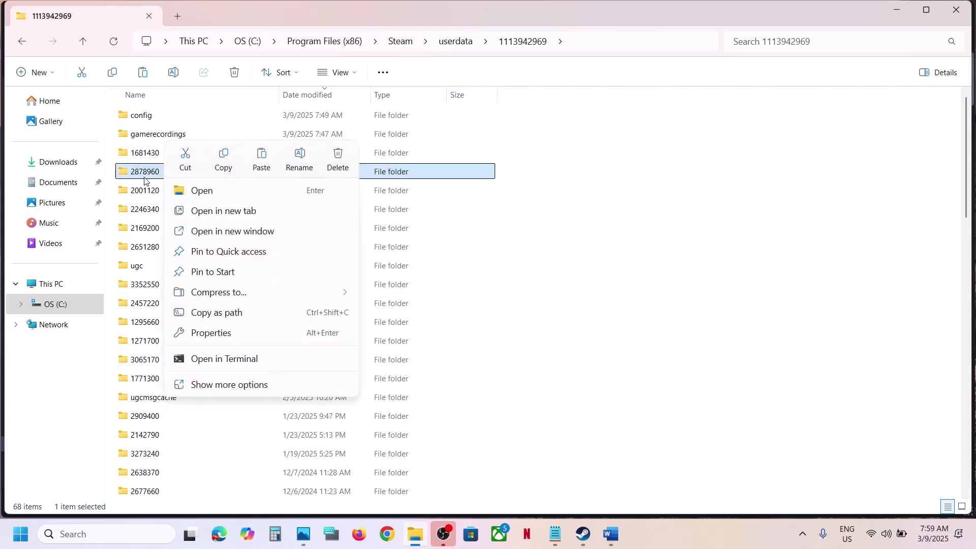
click(144, 176)
double_click(144, 176)
double_click(144, 115)
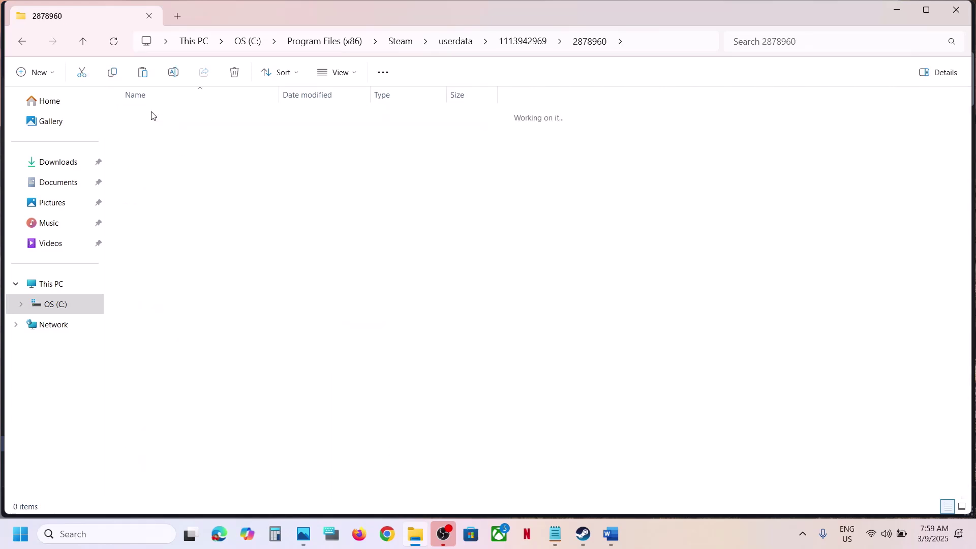
click(83, 51)
click(83, 48)
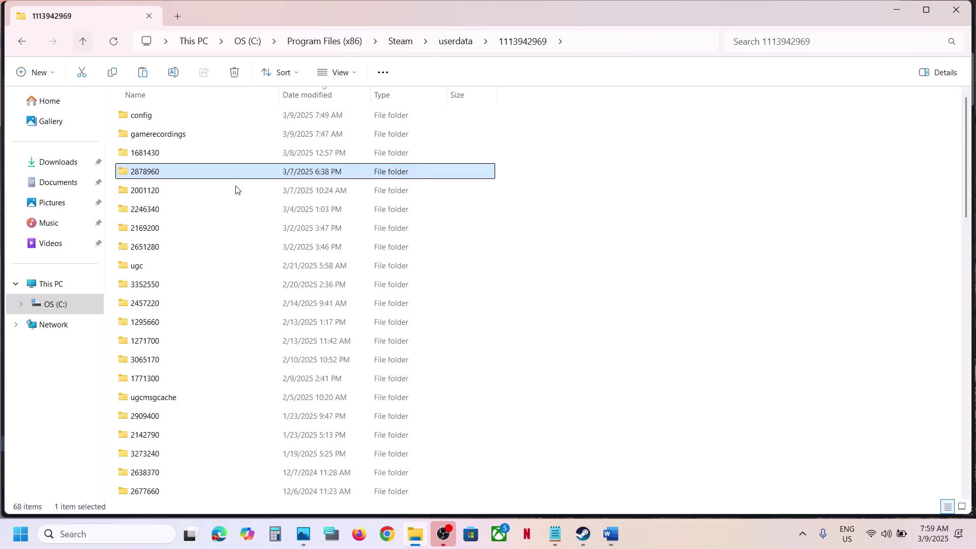
Back up the 2878960 folder by copying it to the desktop, and return to the original folder's options in File Explorer
right_click(152, 173)
click(215, 158)
key(super+d)
key(ctrl+v)
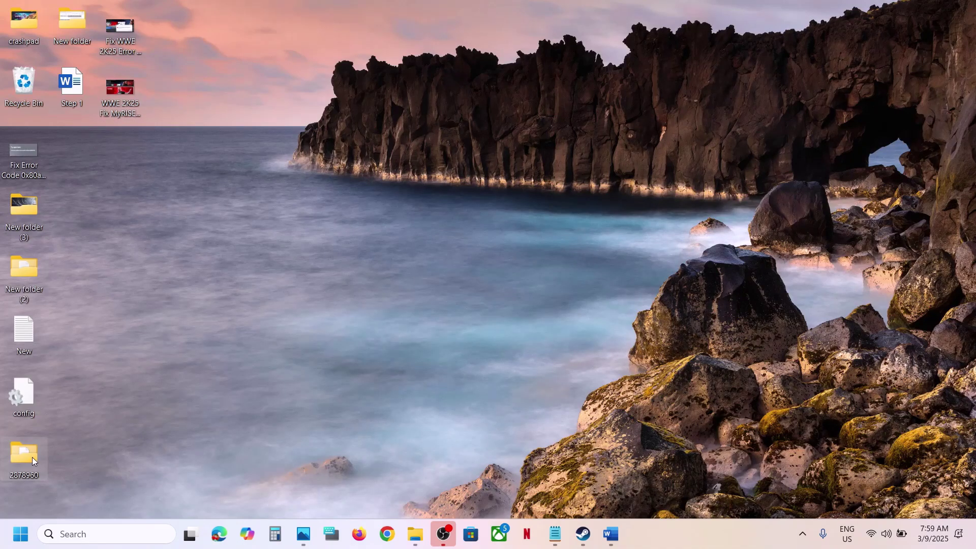
click(414, 541)
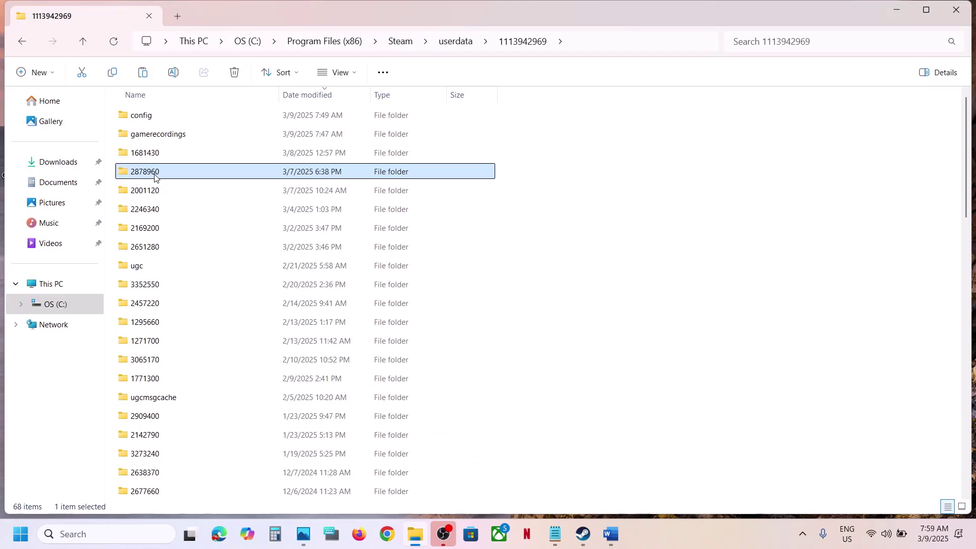
right_click(154, 176)
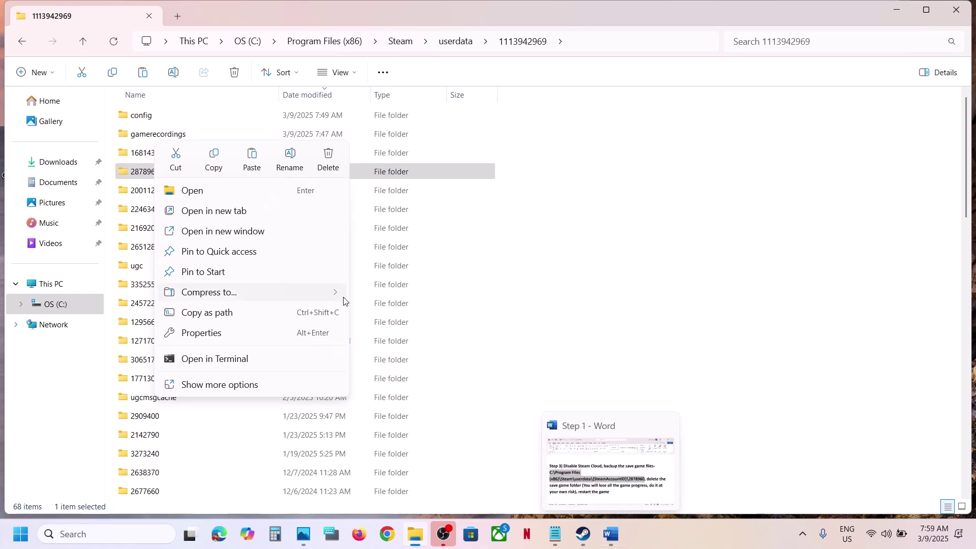
Switch to the Word document and review all of Step 3, highlighting its full text
click(610, 533)
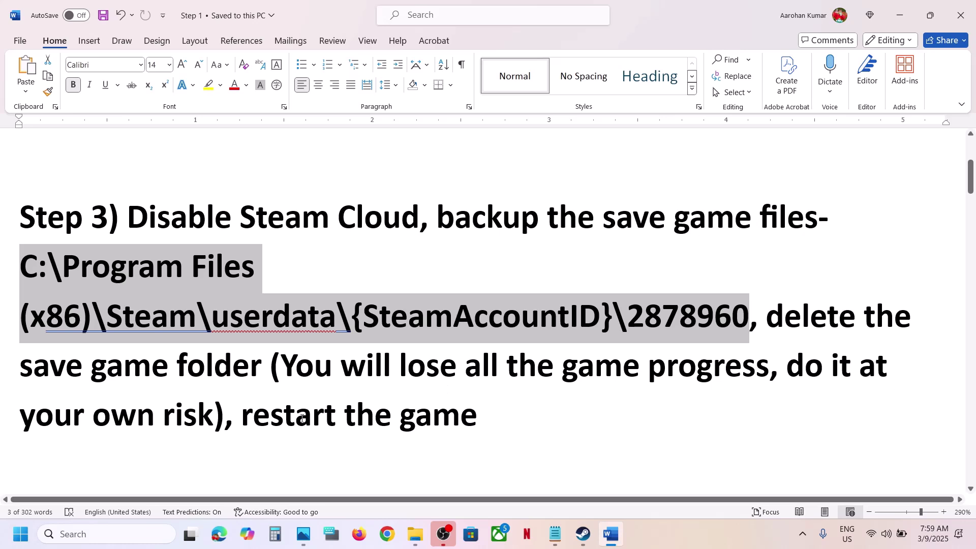
drag(238, 421, 62, 230)
click(556, 420)
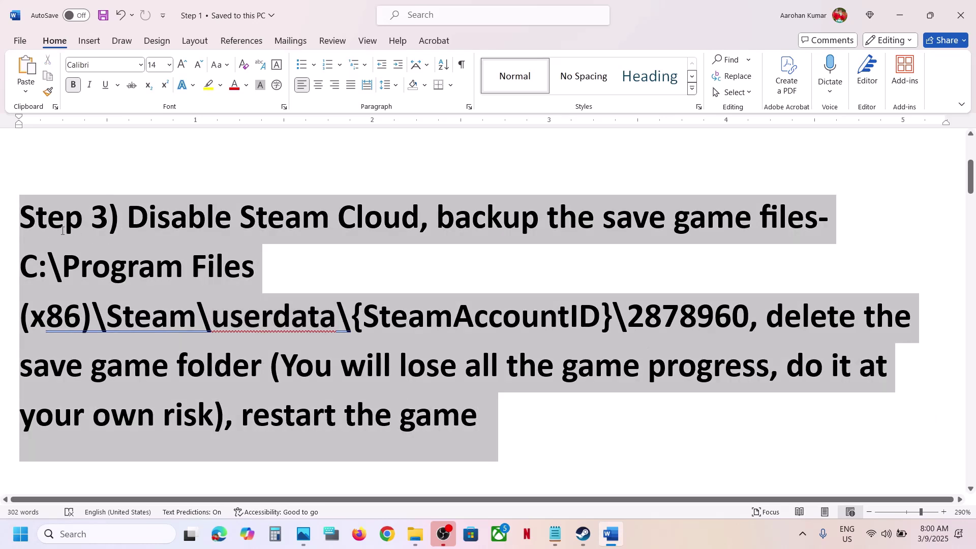
click(45, 227)
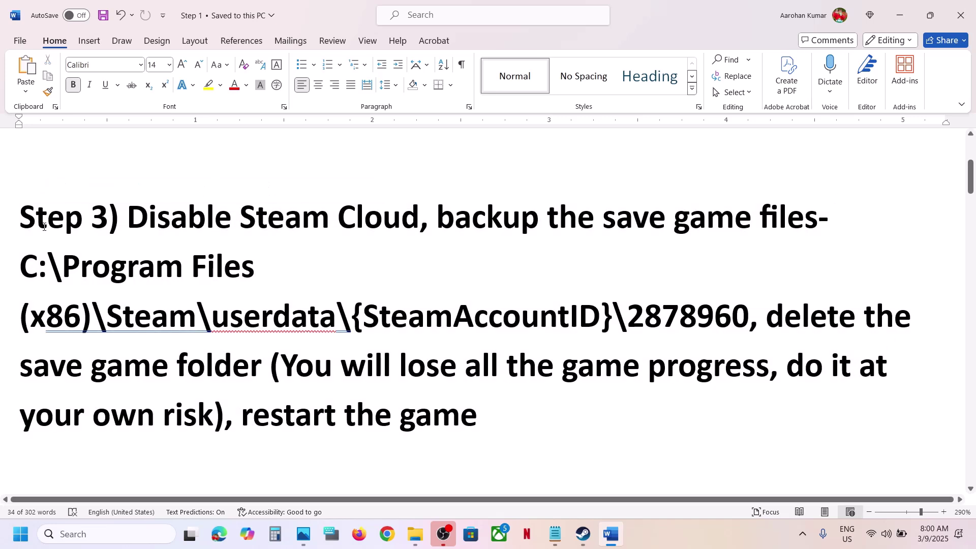
drag(26, 212, 525, 401)
click(521, 406)
Copy the Visual C++ link from Step 4 of the document and open it in Chrome
scroll(521, 406, down, 5)
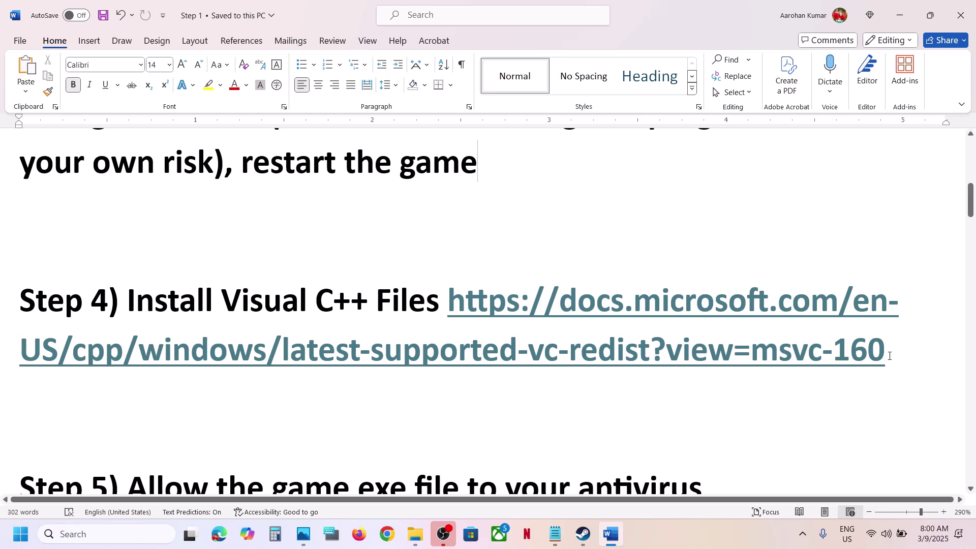
drag(889, 355, 447, 287)
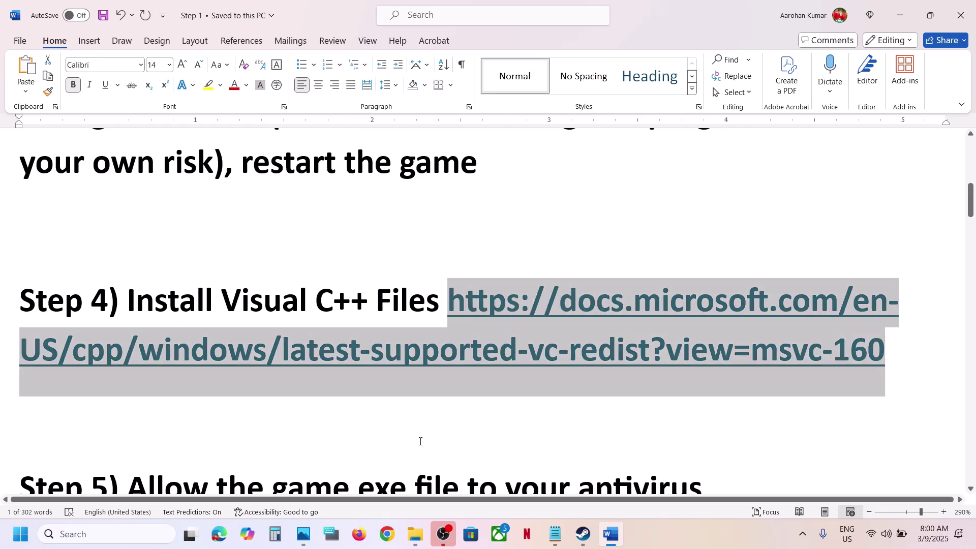
click(387, 533)
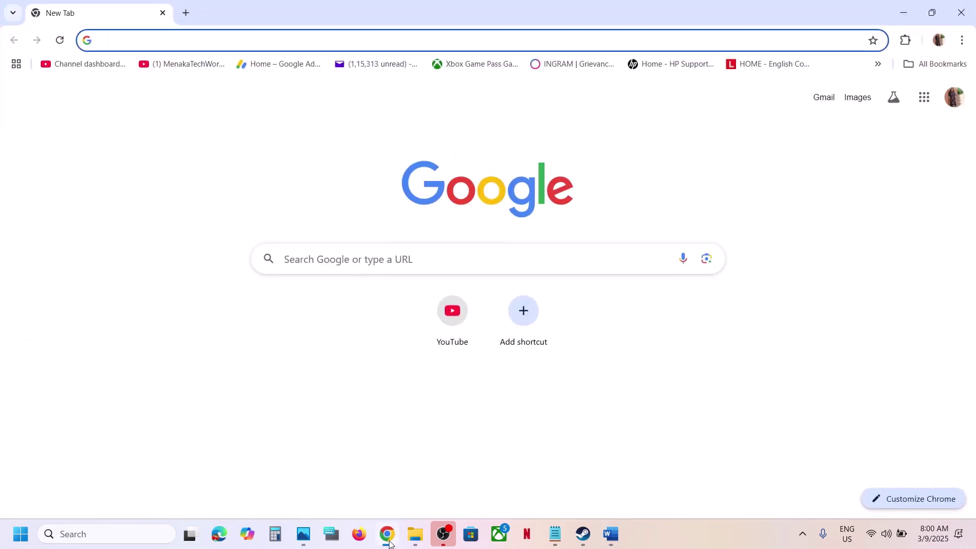
text(https://docs.microsoft.com/en-us/cpp/windows/latest-supported-vc-redist?view=msvc-160)
key(Return)
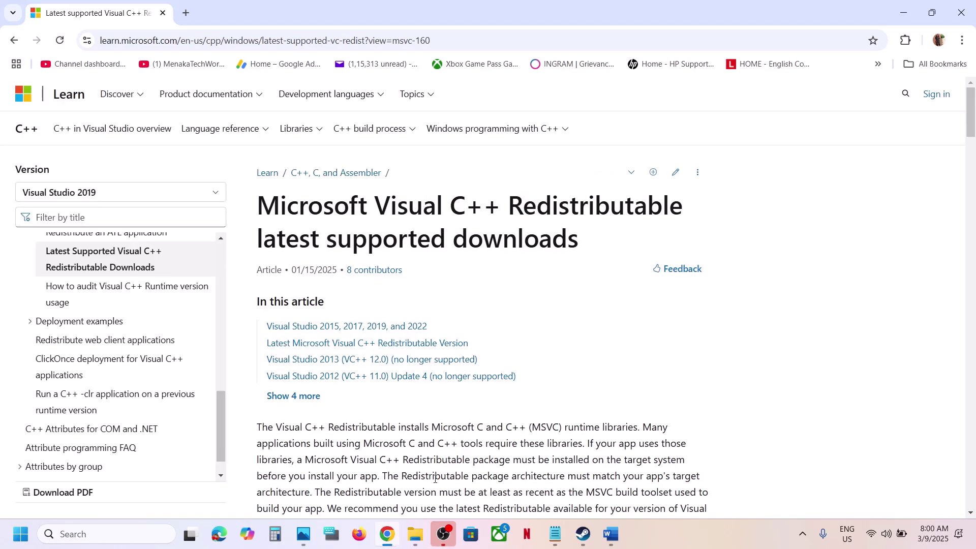
Download the X86 redistributable from the latest Visual C++ version table and run its installer with the Repair option
scroll(451, 362, down, 10)
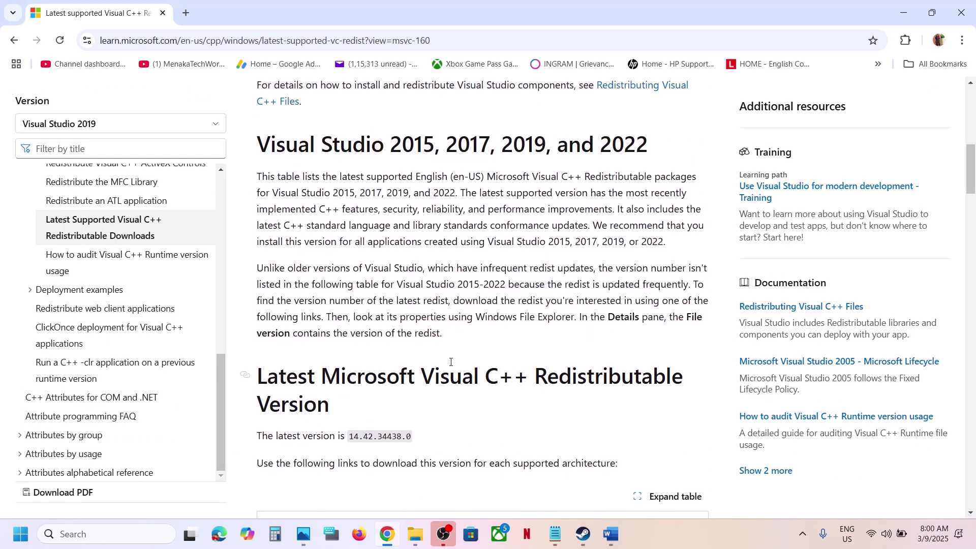
double_click(319, 138)
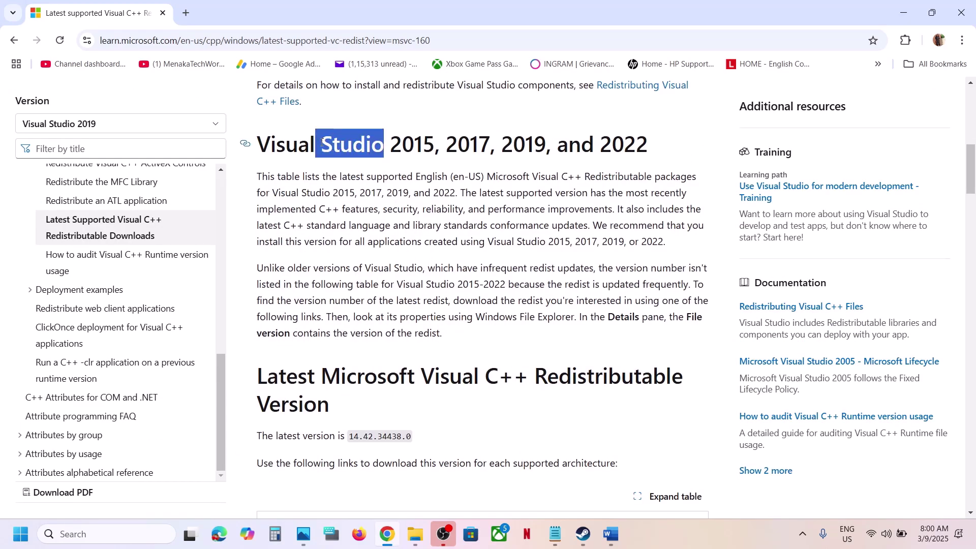
scroll(421, 143, down, 6)
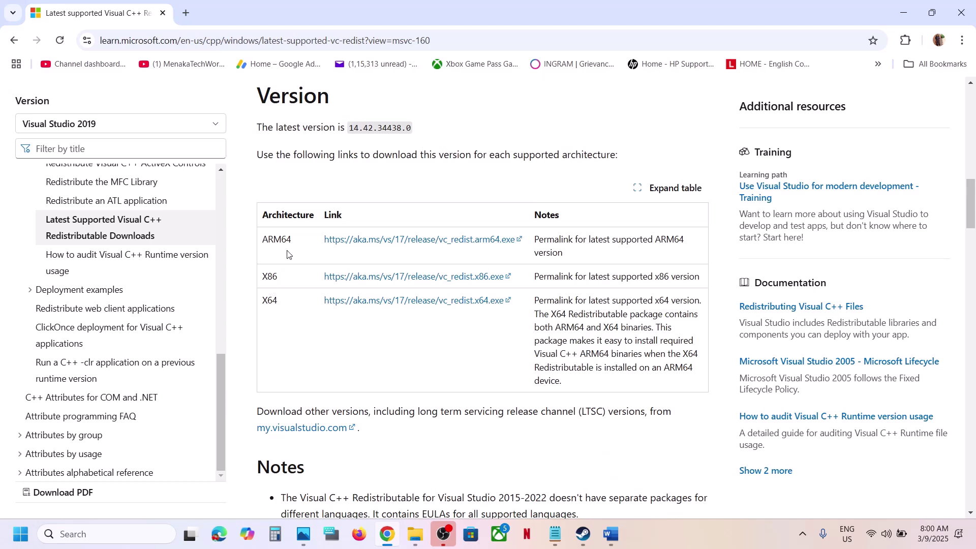
double_click(273, 277)
double_click(270, 300)
double_click(269, 276)
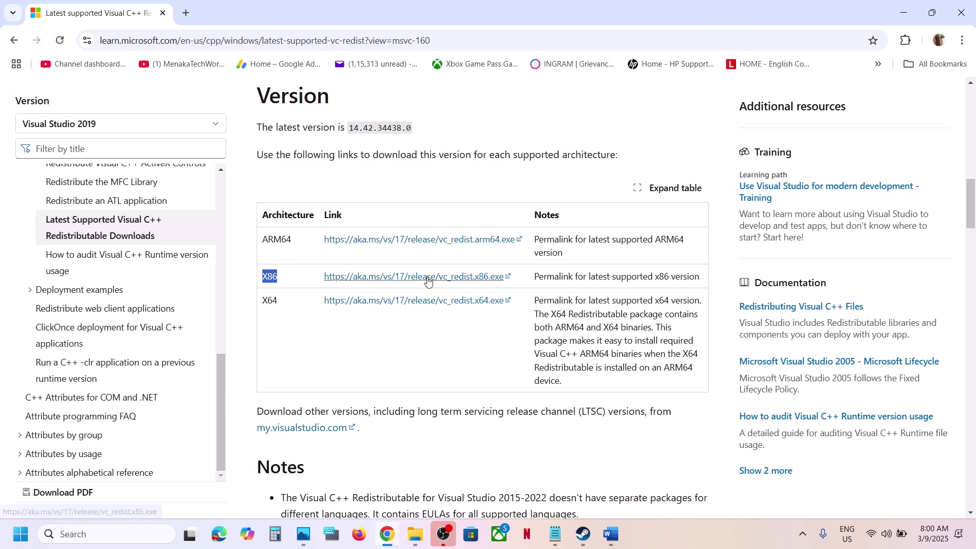
click(430, 279)
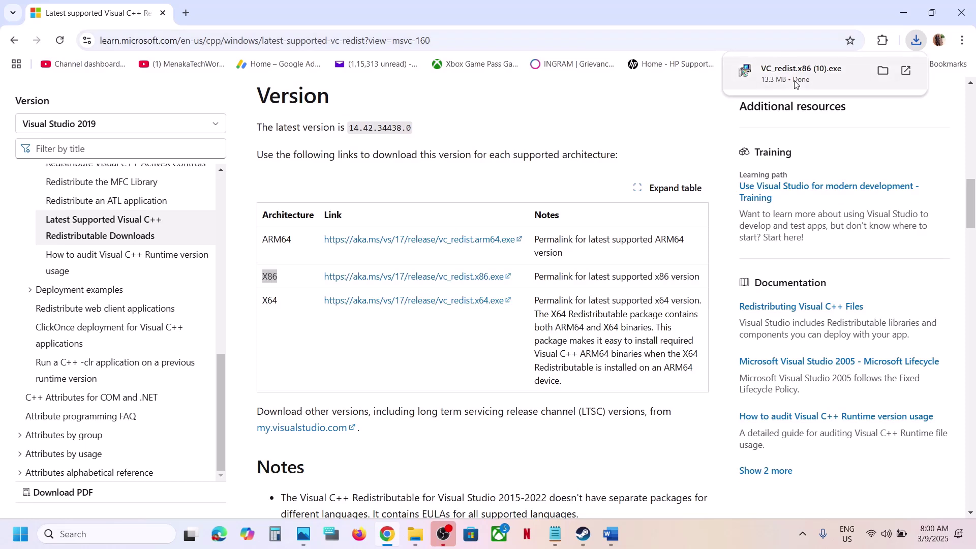
click(800, 75)
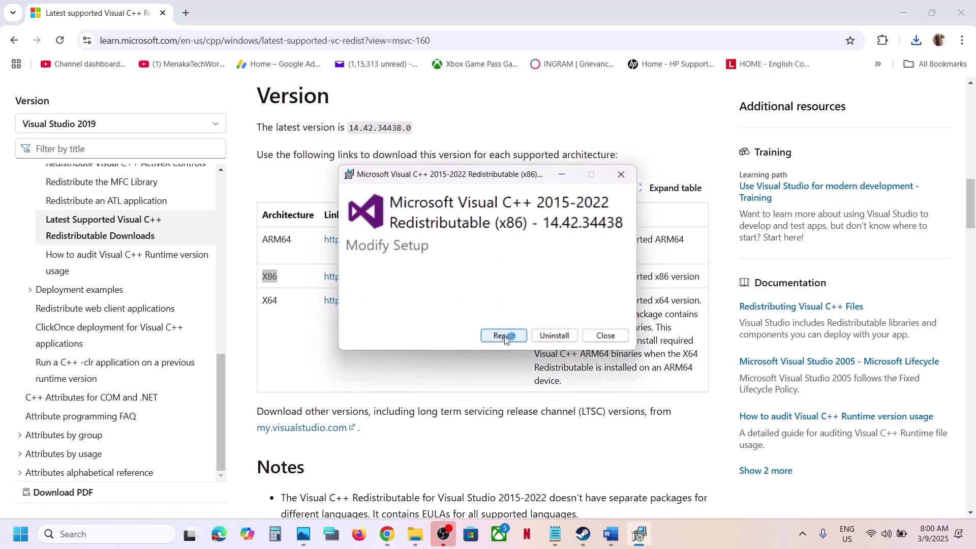
click(505, 336)
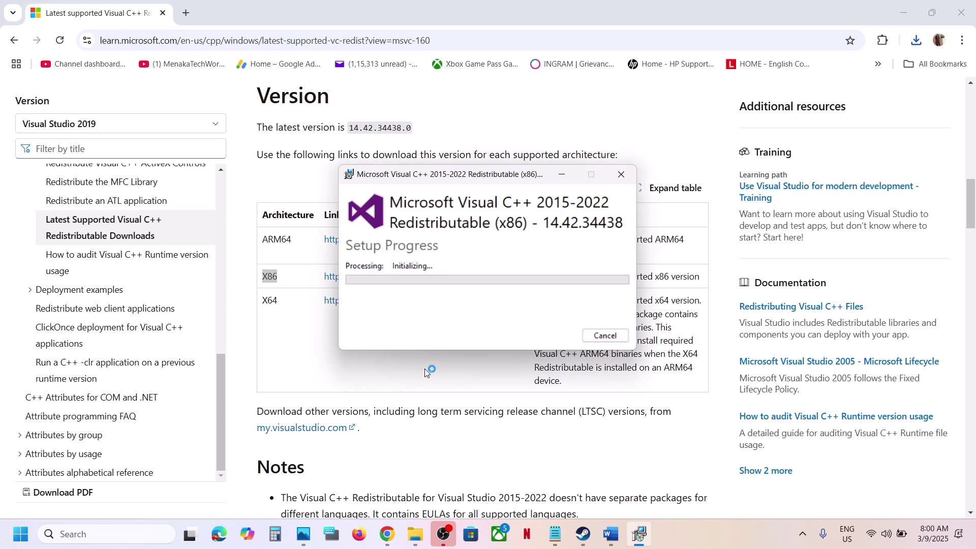
Download the X64 redistributable from the latest Visual C++ version table and launch its installer
double_click(269, 300)
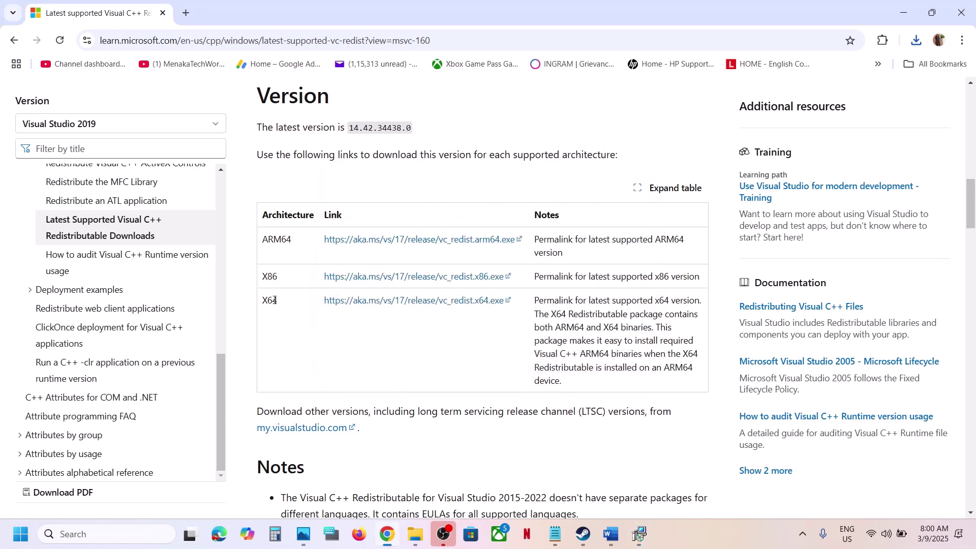
click(452, 305)
click(914, 40)
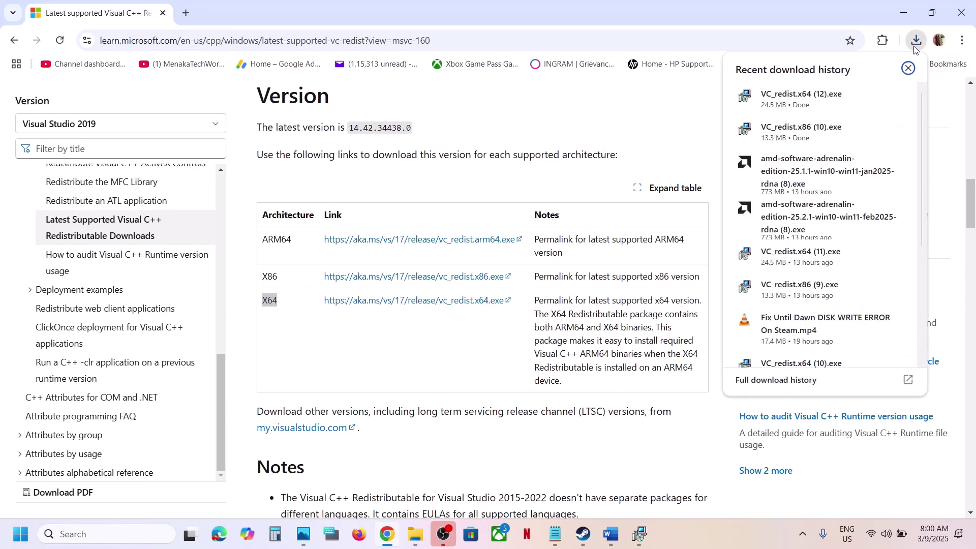
click(801, 96)
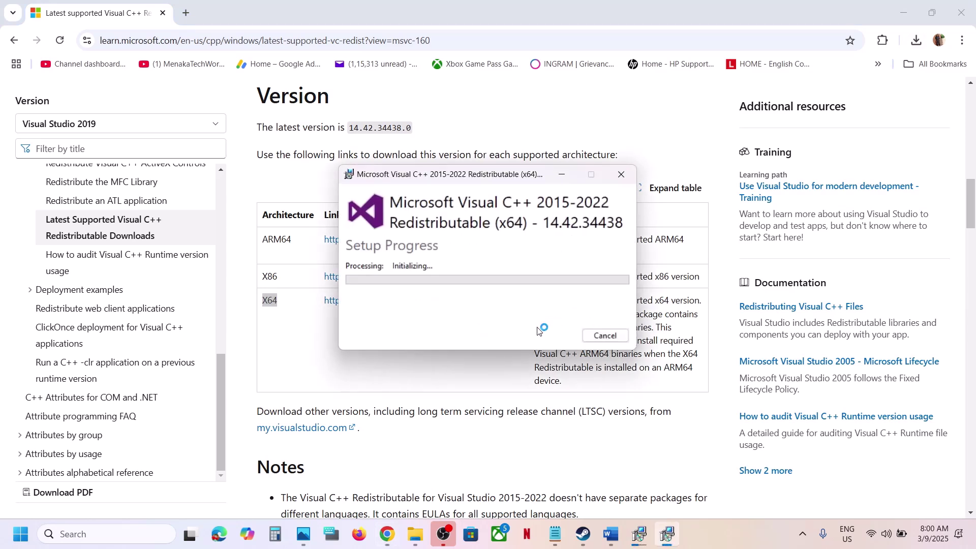
Place the x86 and x64 setup windows side by side, authorize the x64 setup, and close both installers once complete
click(639, 534)
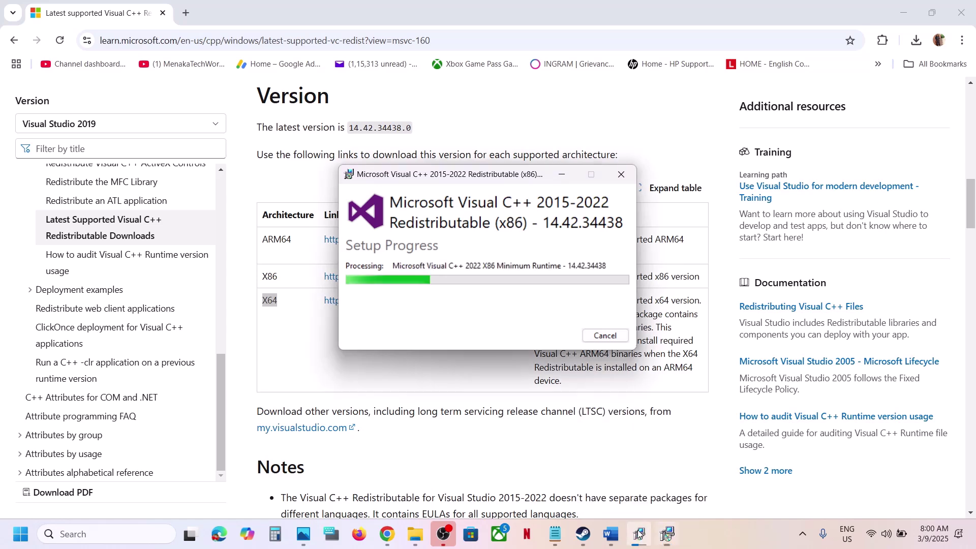
click(665, 531)
drag(498, 183, 725, 197)
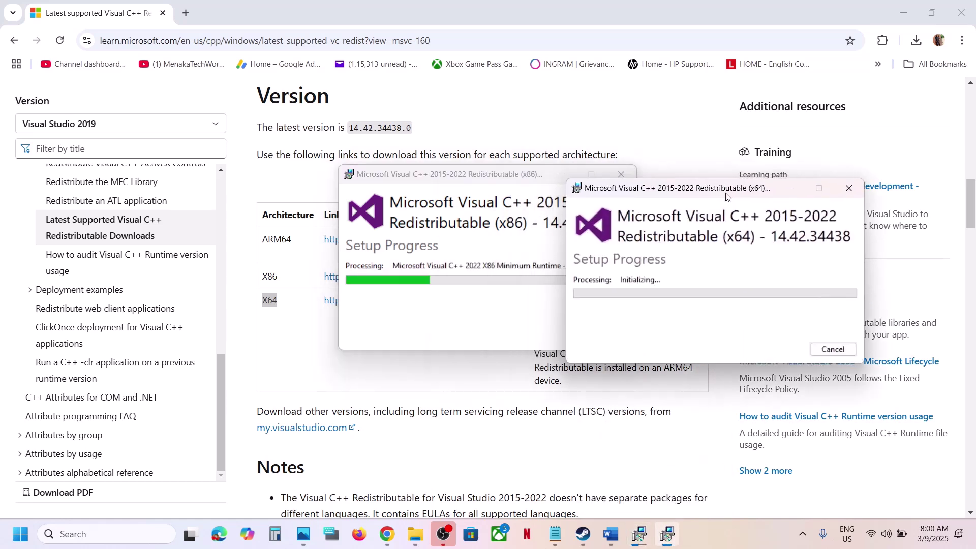
drag(526, 183, 402, 195)
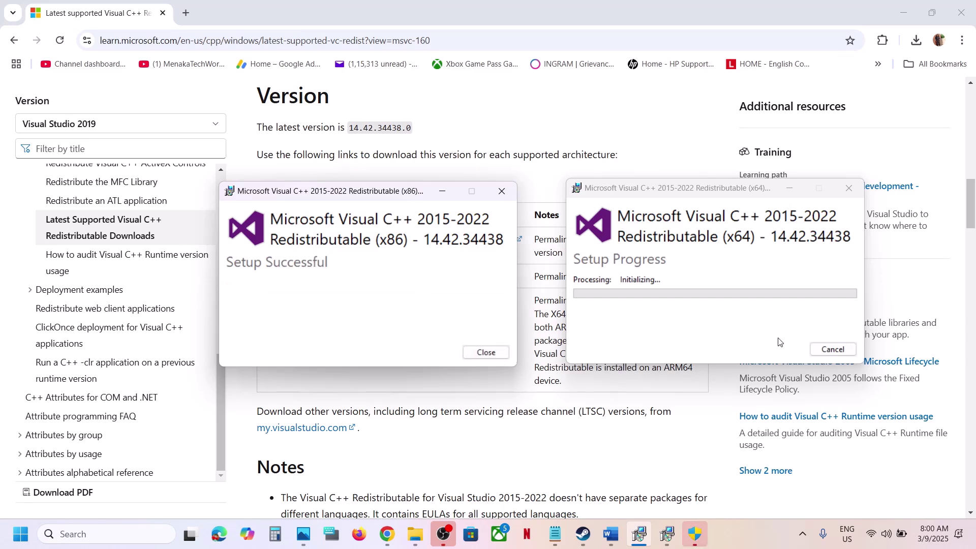
click(706, 533)
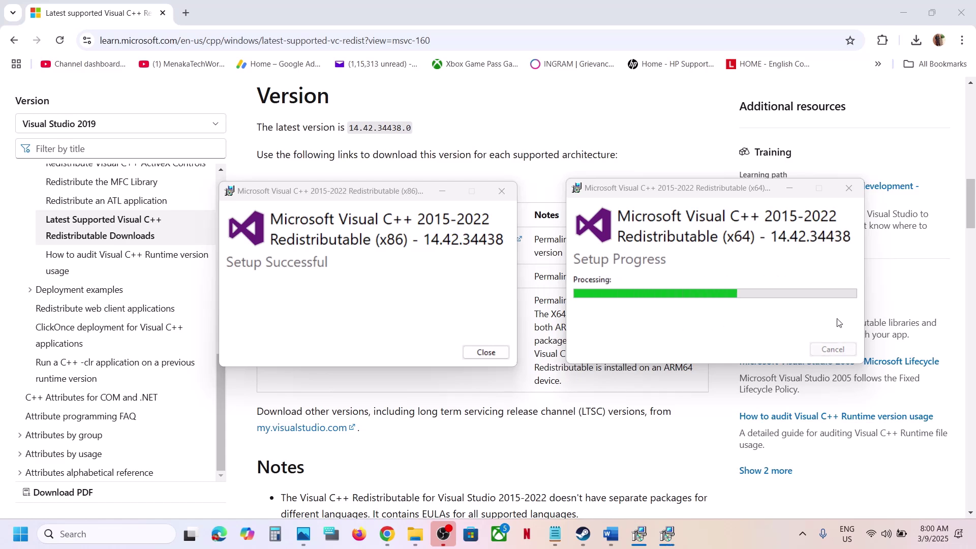
click(833, 349)
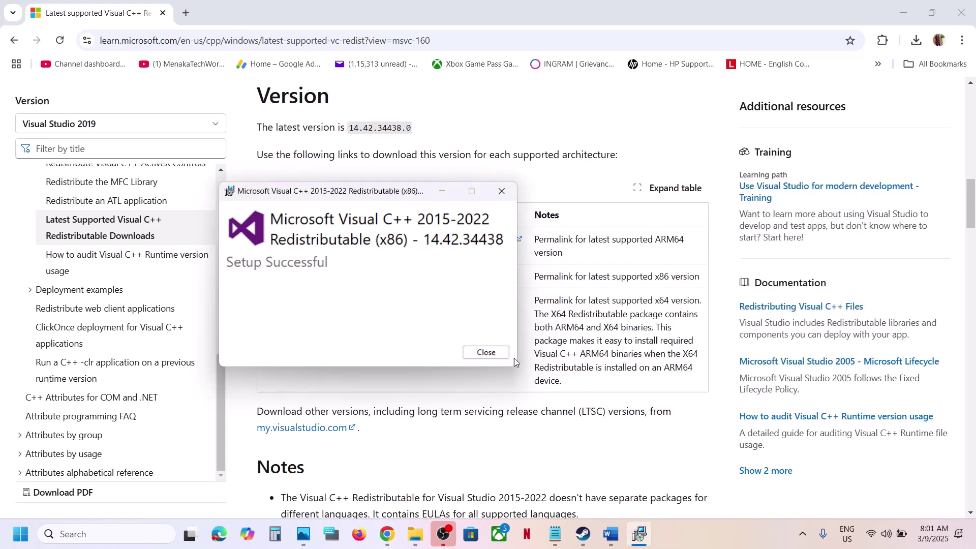
click(486, 352)
View the Start menu's power options for restarting the computer, dismiss them, and switch to WWE 2K25 in the Steam library
click(6, 547)
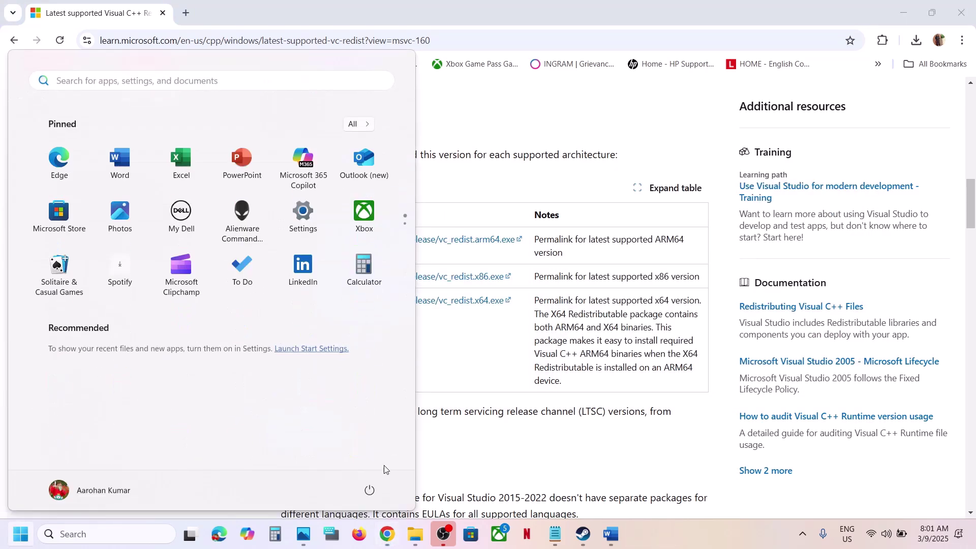
click(371, 489)
click(532, 451)
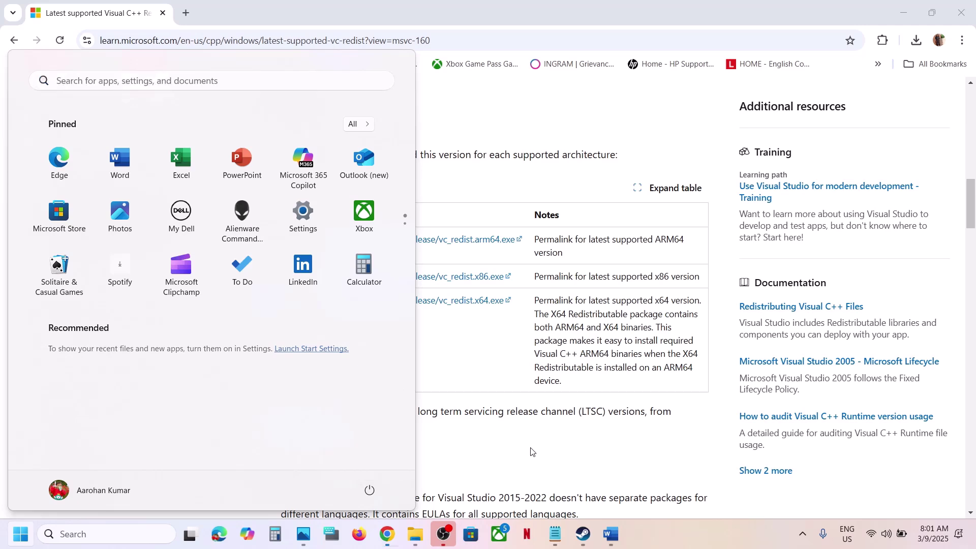
click(531, 451)
click(583, 534)
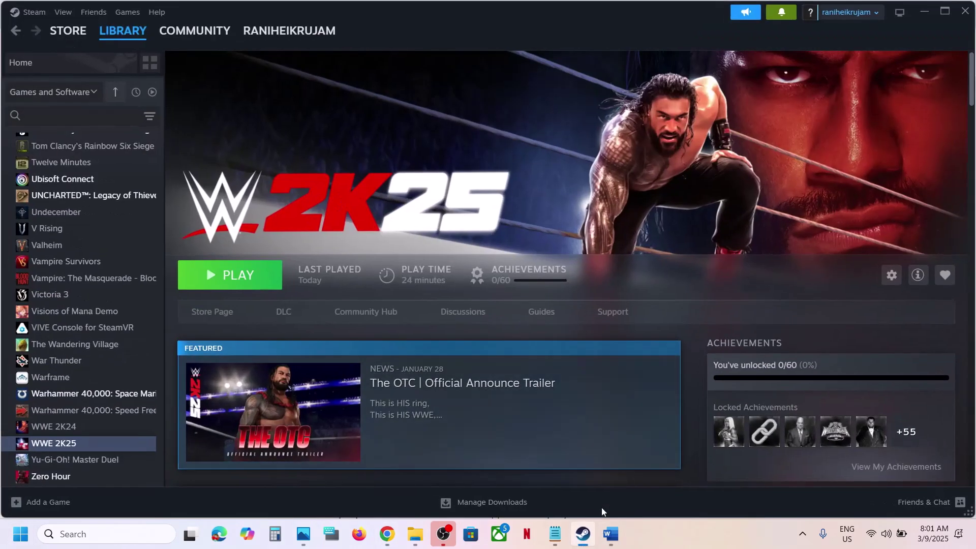
Switch to the Word document and review Step 5 on allowing the game exe through antivirus and firewall, highlighting its text
click(611, 534)
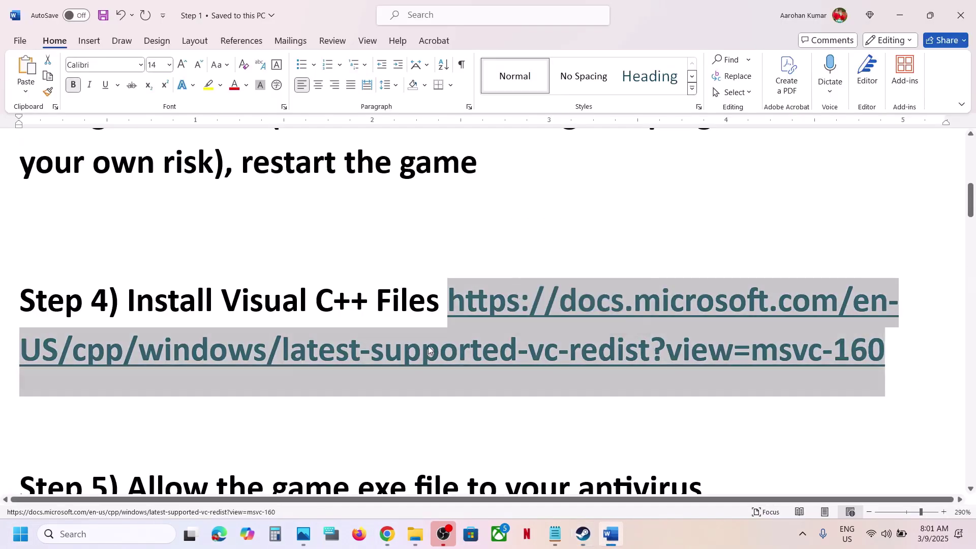
scroll(428, 346, down, 3)
drag(148, 297, 140, 348)
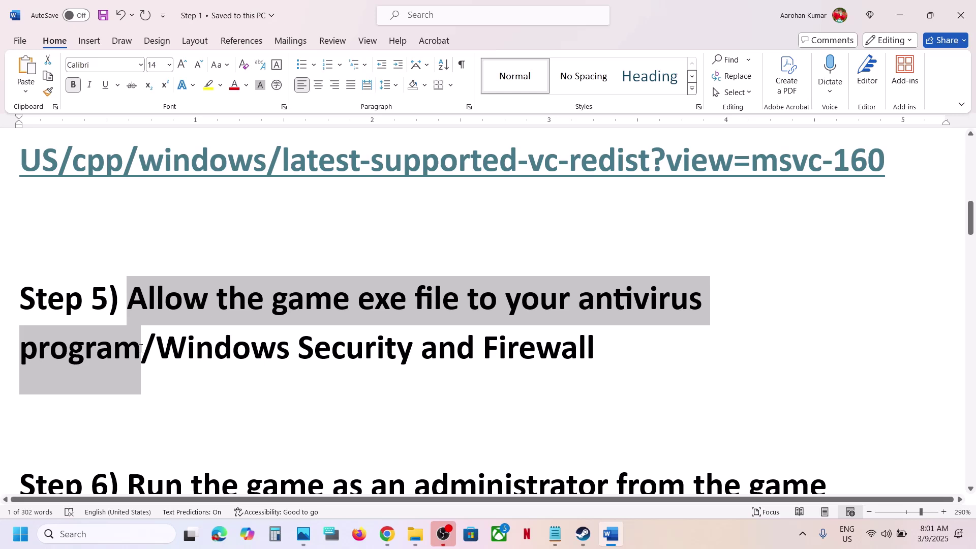
click(141, 348)
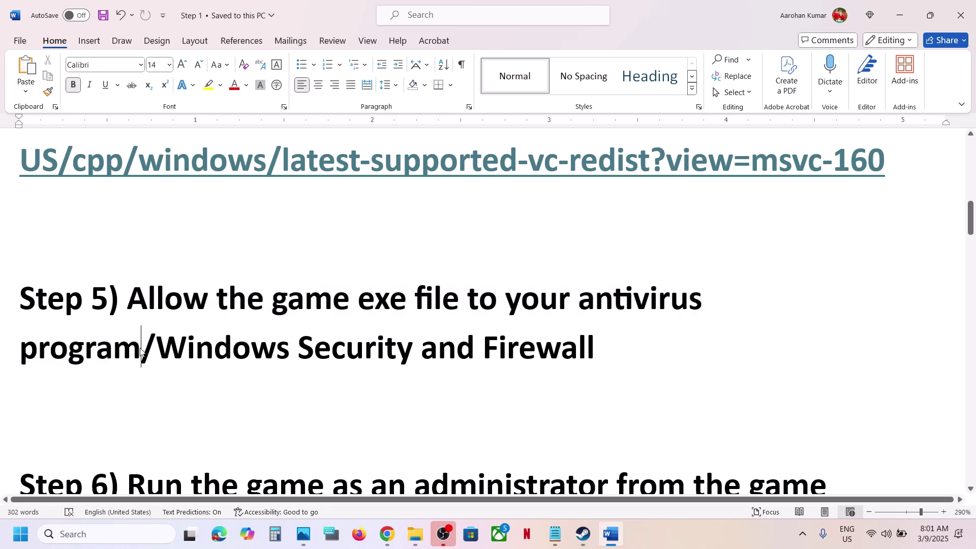
key(ctrl+shift+Up)
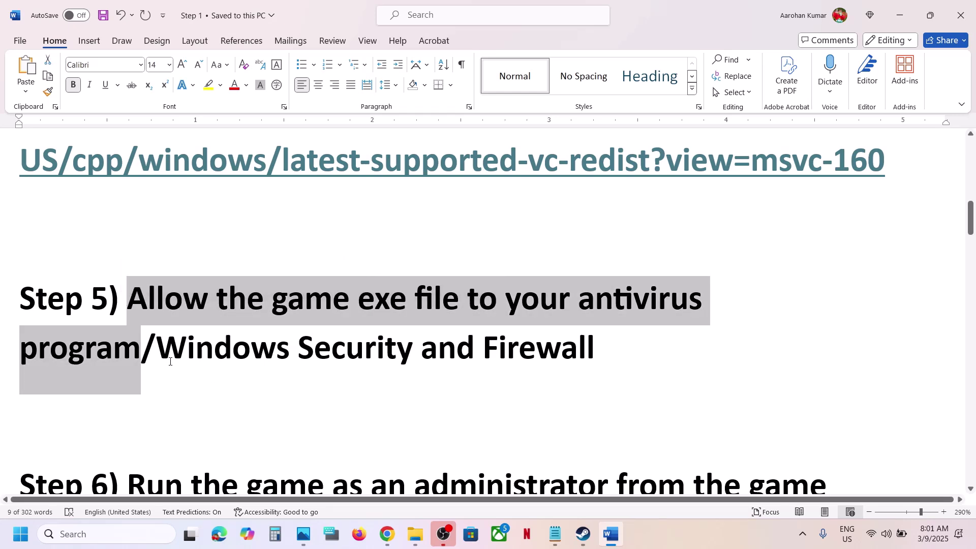
drag(170, 361, 594, 355)
Open the Controlled folder access allowed-apps page under Ransomware protection in Windows Security, starting from the Privacy & security settings
key(super+i)
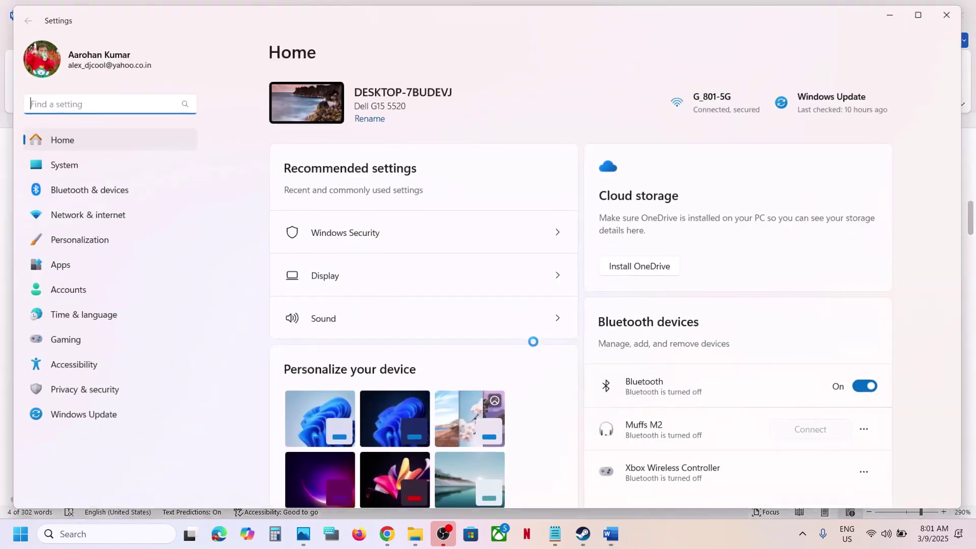
click(71, 398)
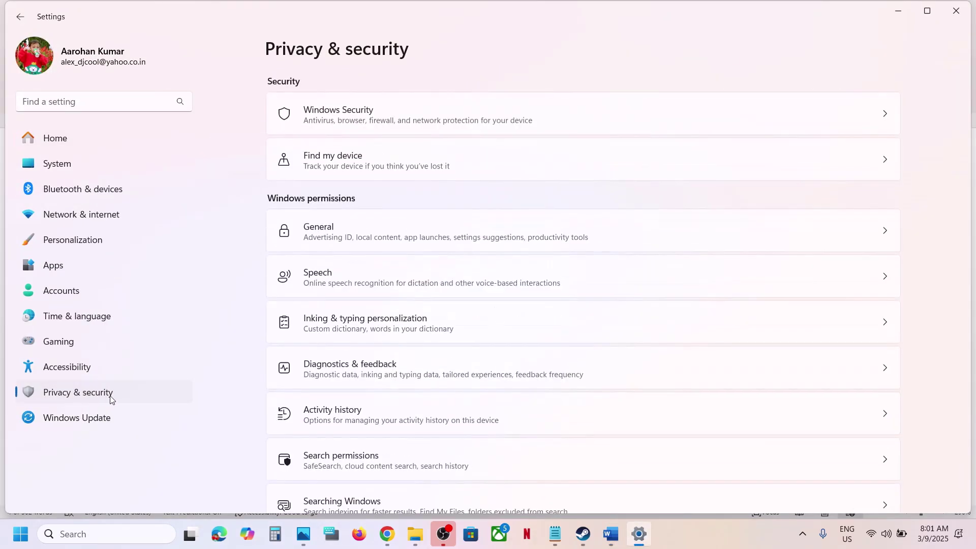
click(359, 121)
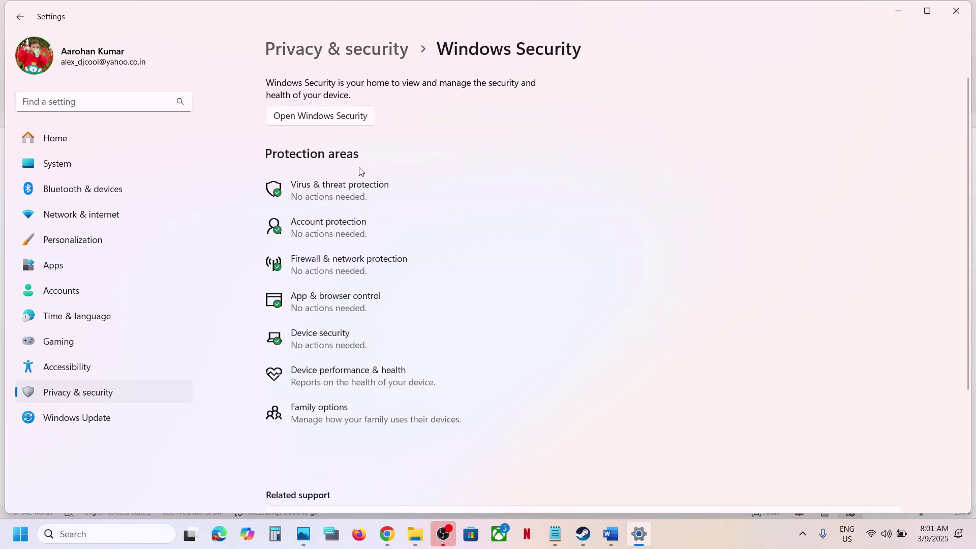
click(361, 199)
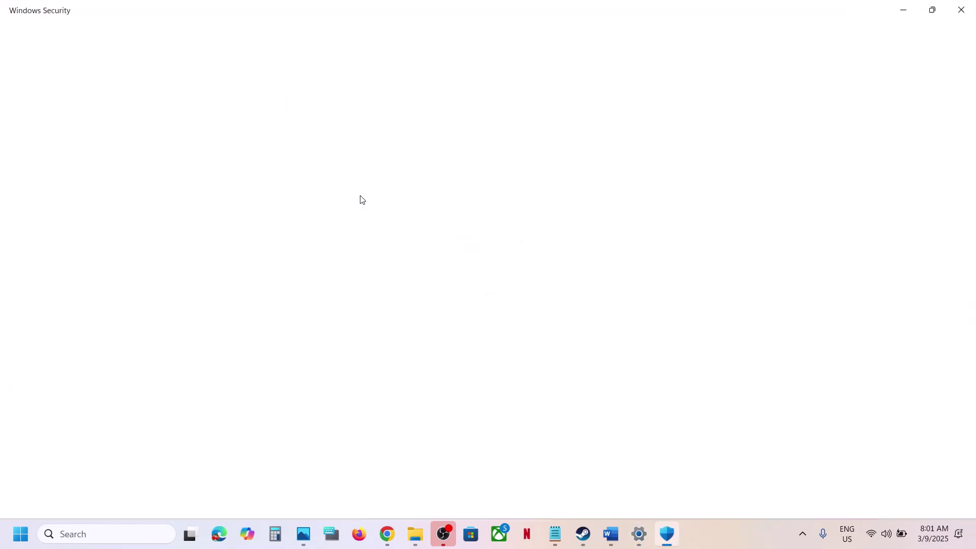
scroll(359, 198, down, 3)
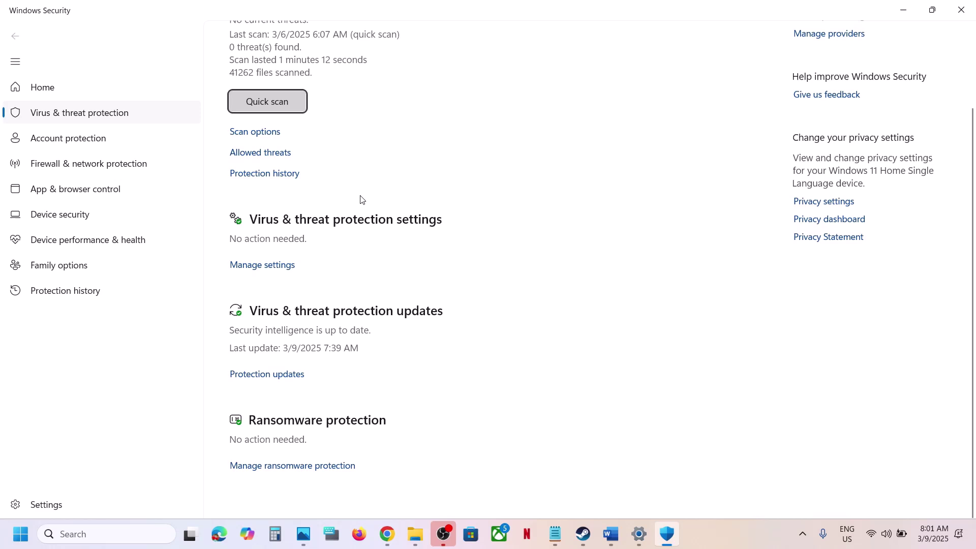
click(307, 466)
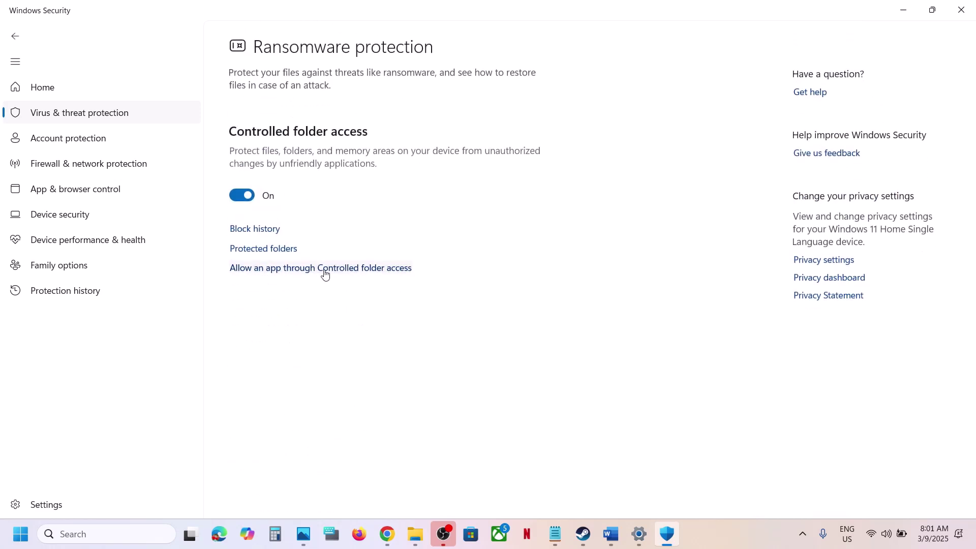
click(325, 269)
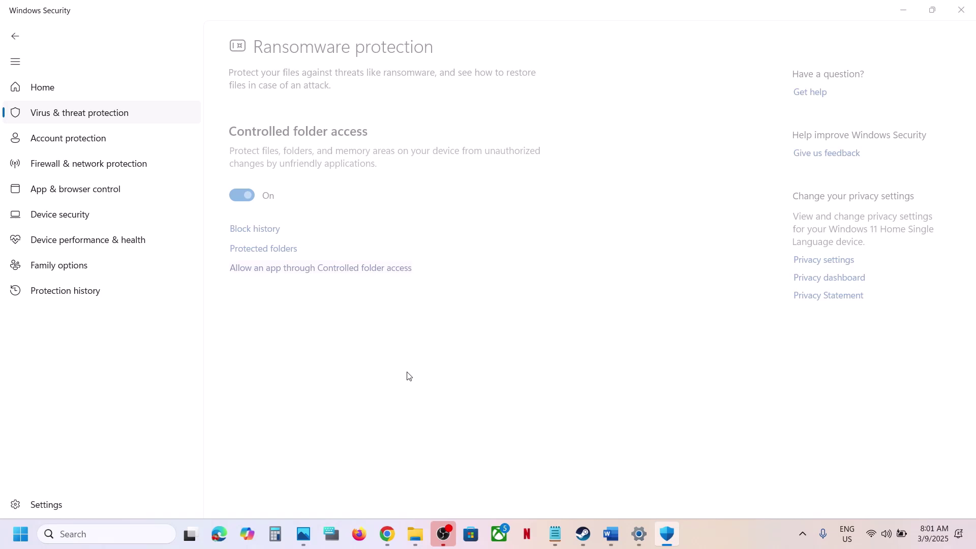
Add WWE2K25_x64 from Steam's steamapps\common\WWE 2K25 folder as an allowed app for Controlled folder access
click(290, 139)
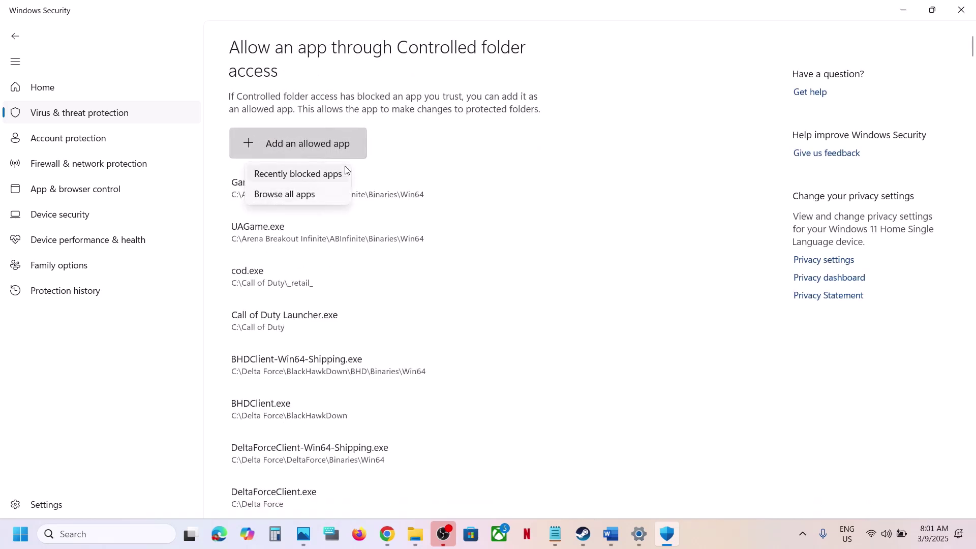
click(315, 189)
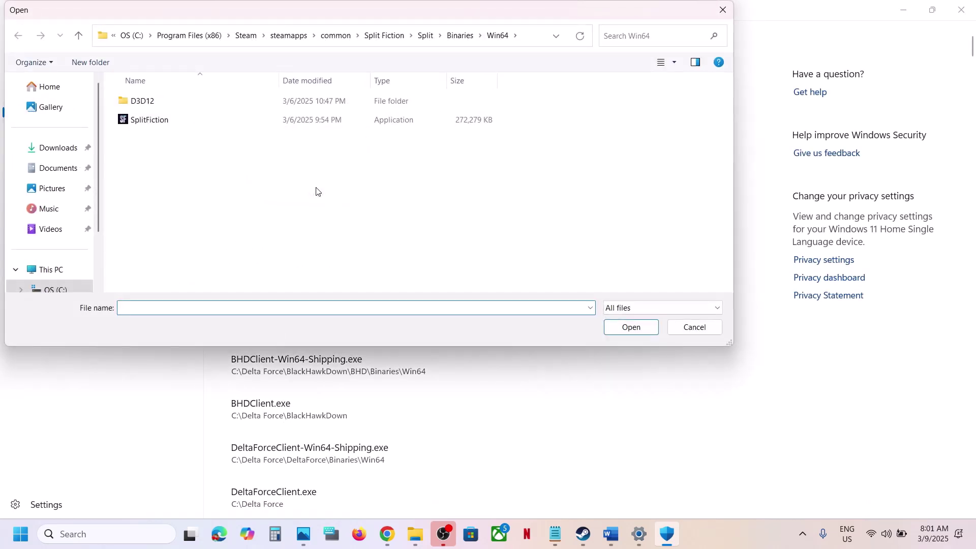
click(327, 35)
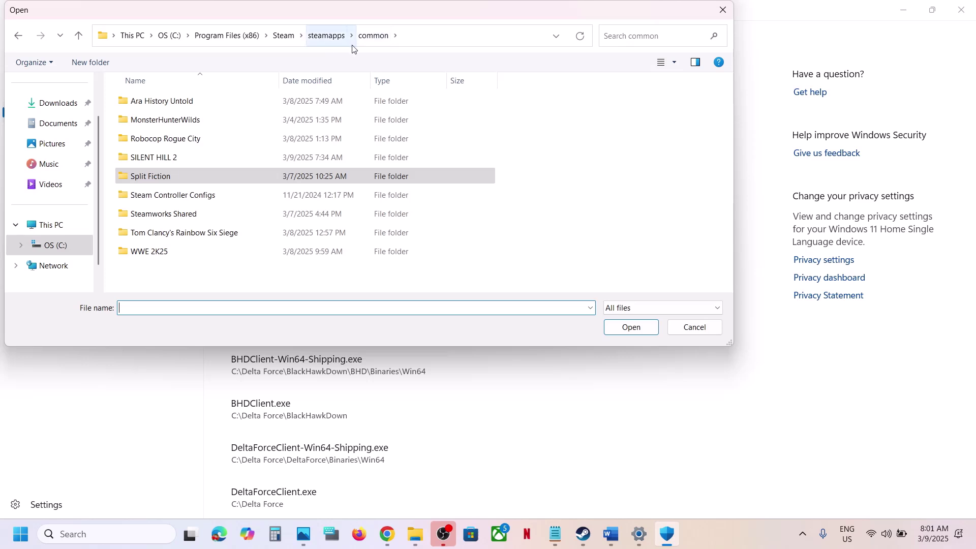
click(430, 40)
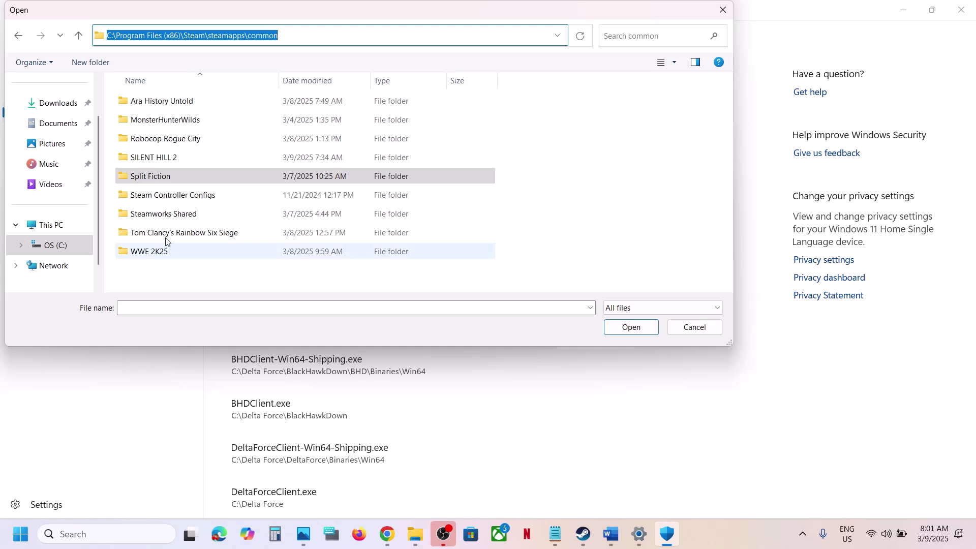
double_click(155, 253)
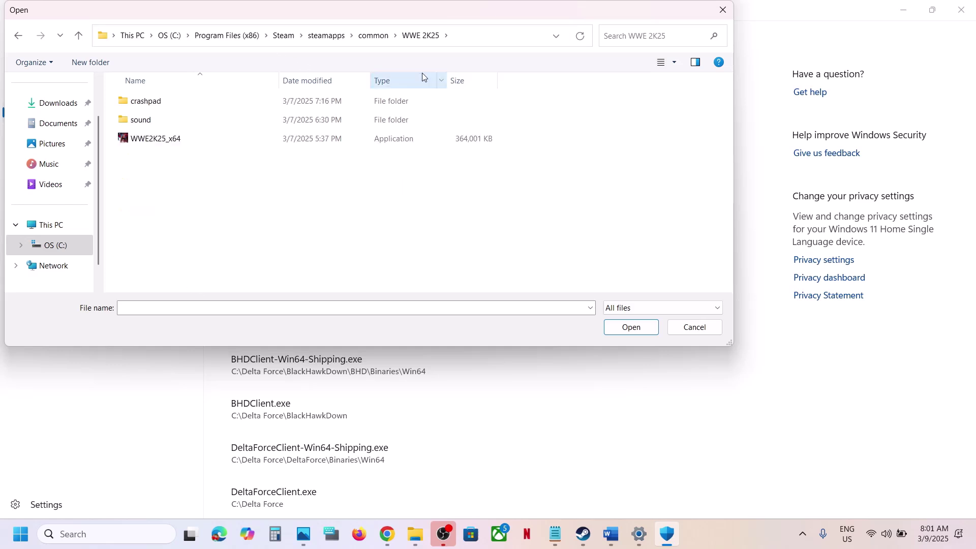
click(171, 141)
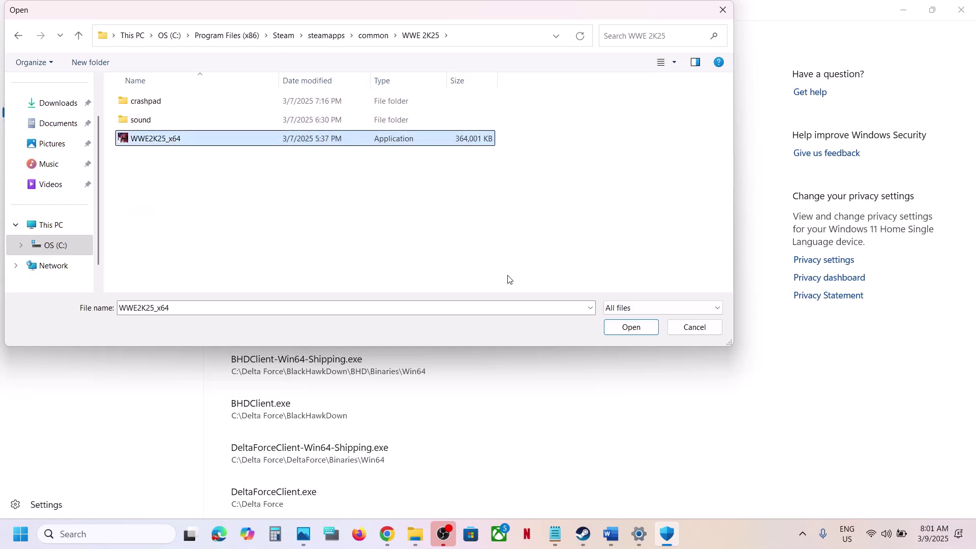
click(630, 328)
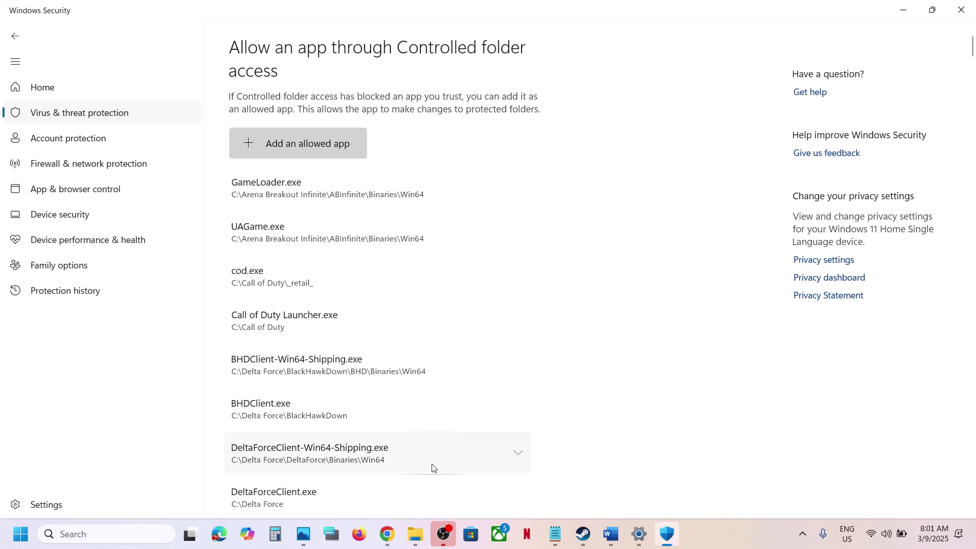
Search for Control Panel and open the Windows Defender Firewall list of allowed apps and features under System and Security
click(162, 534)
text(contr)
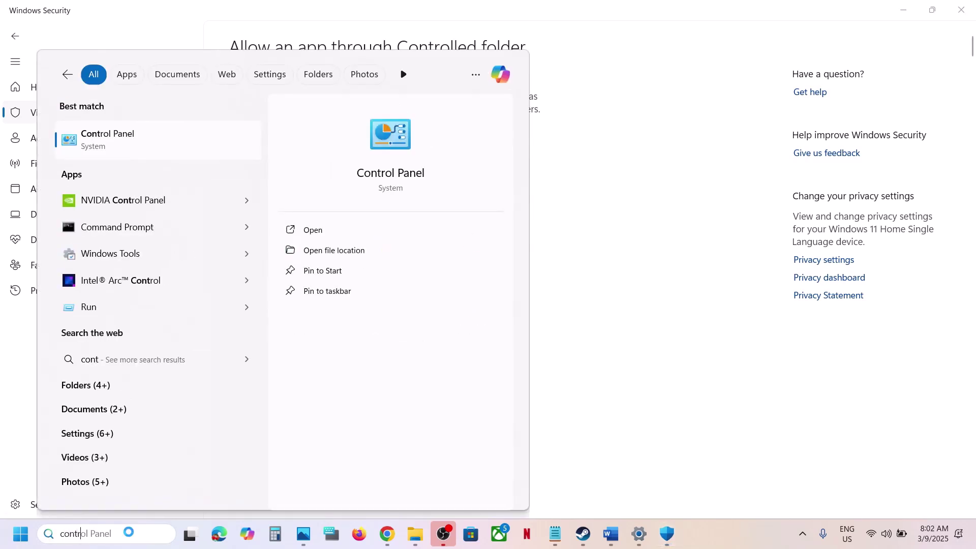
text(ol)
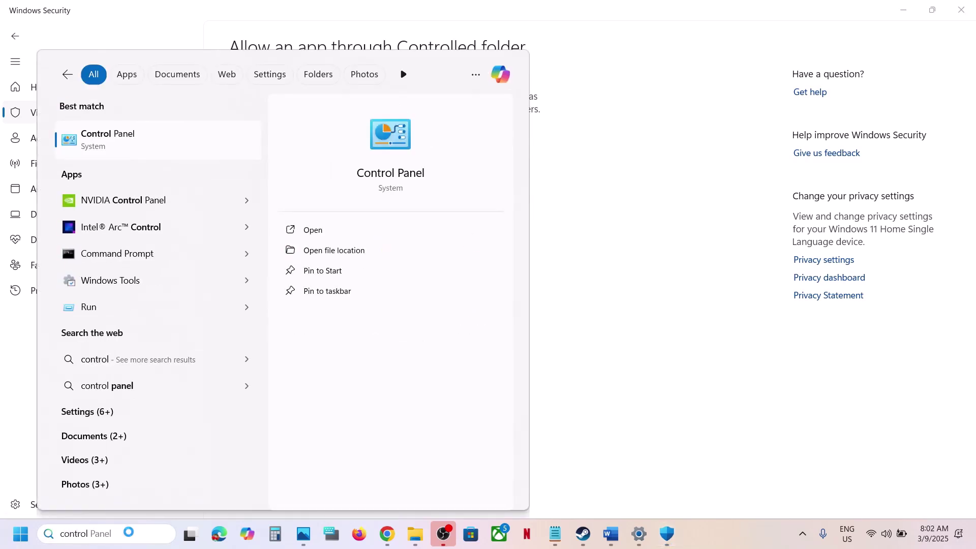
key(Return)
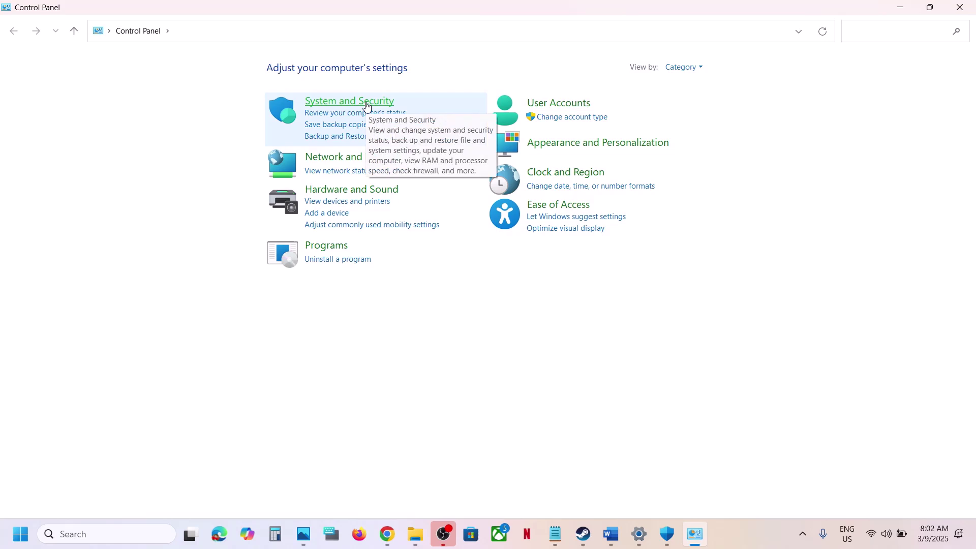
click(367, 104)
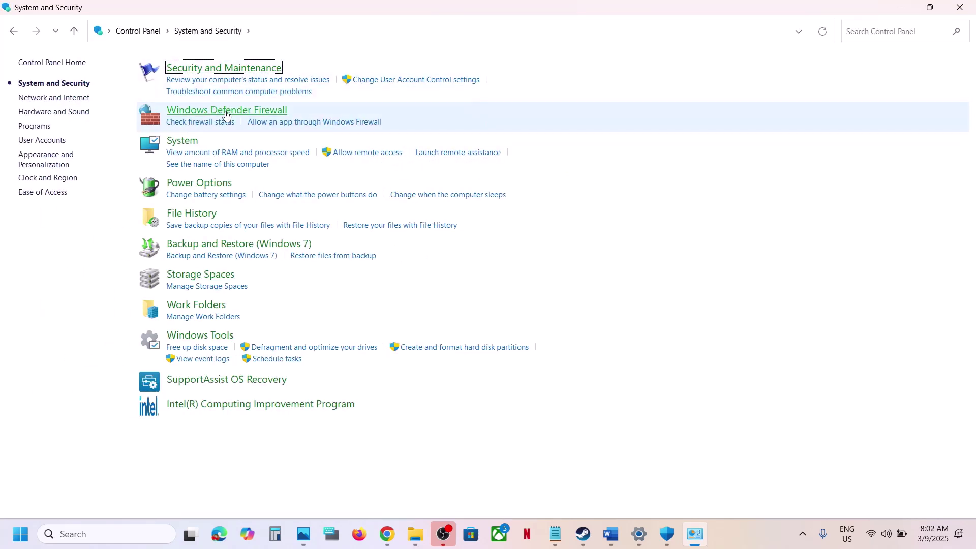
click(227, 115)
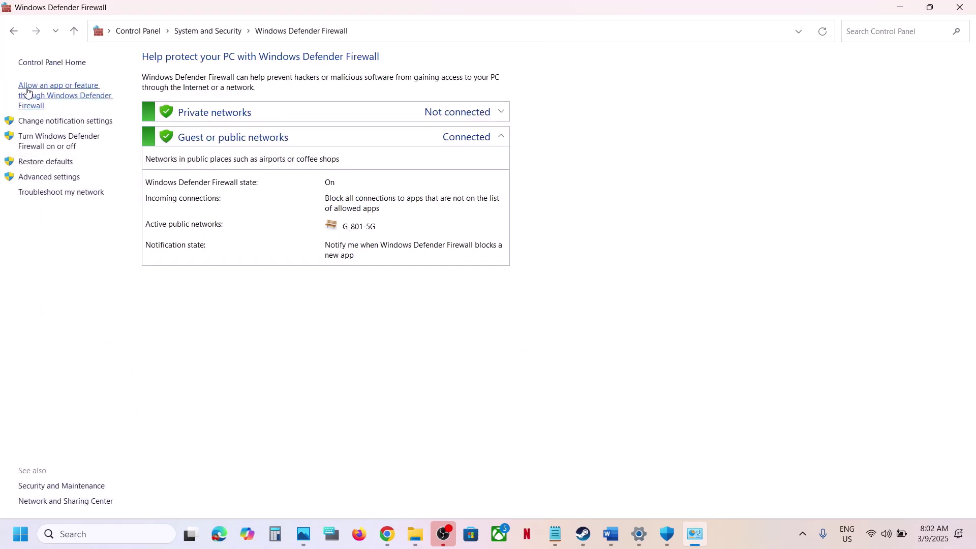
click(54, 98)
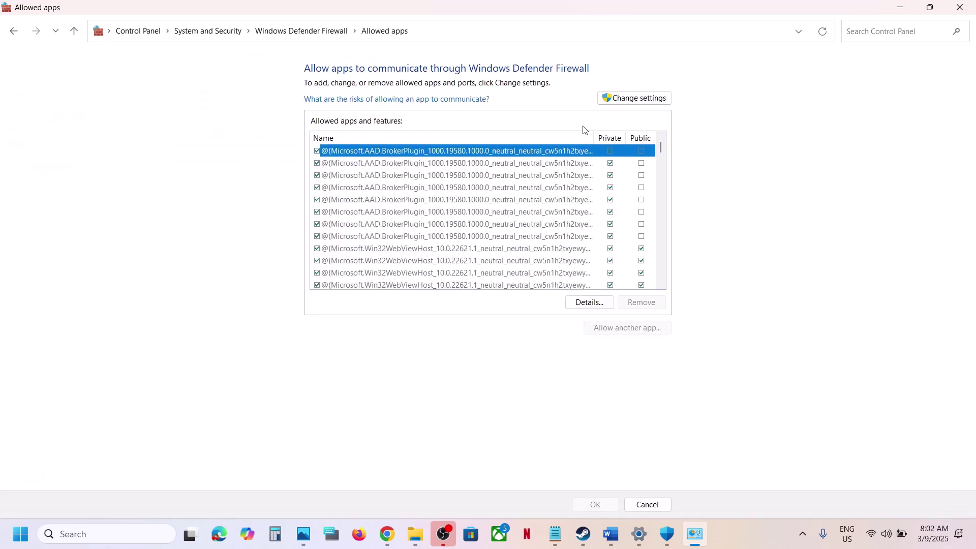
Try to add WWE2K25_x64 from Steam's steamapps\common\WWE 2K25 folder to the firewall's allowed apps
click(658, 101)
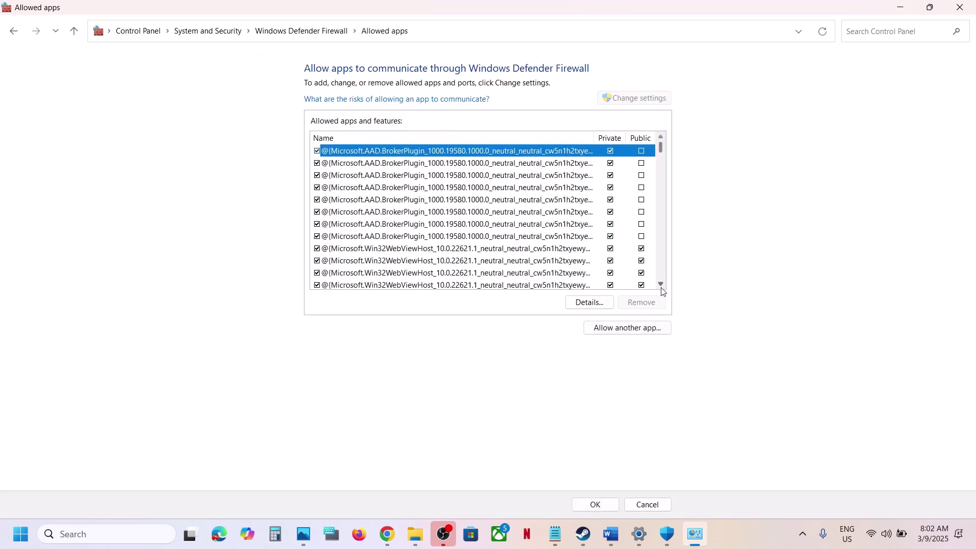
click(654, 326)
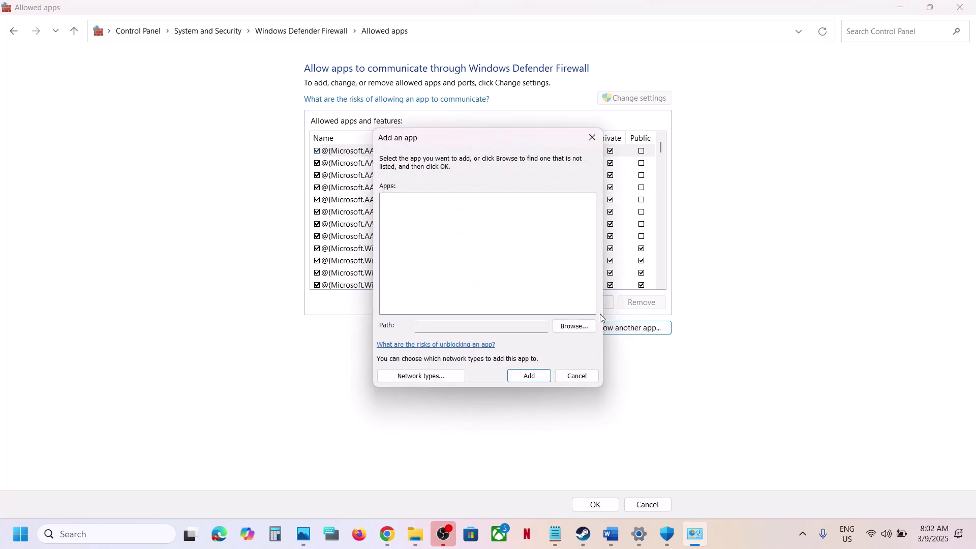
click(566, 328)
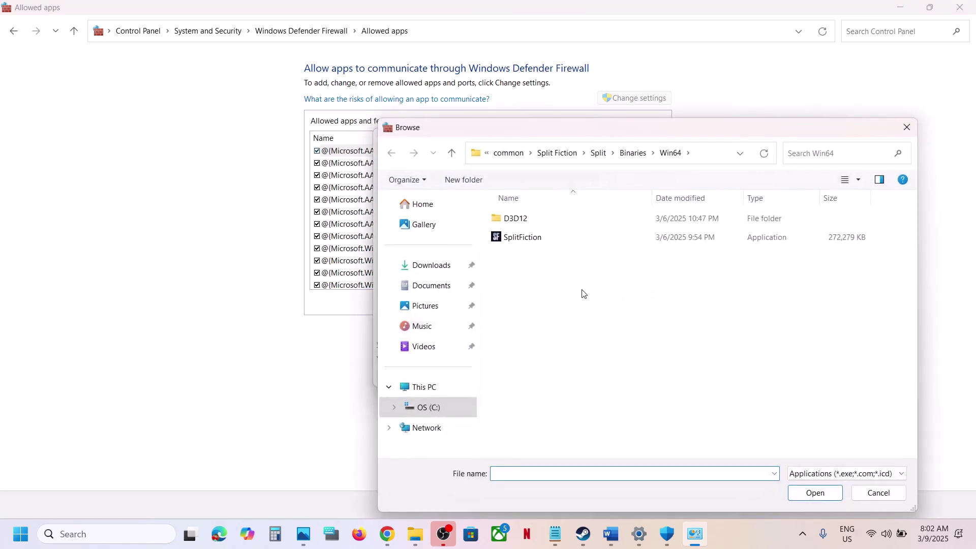
click(508, 153)
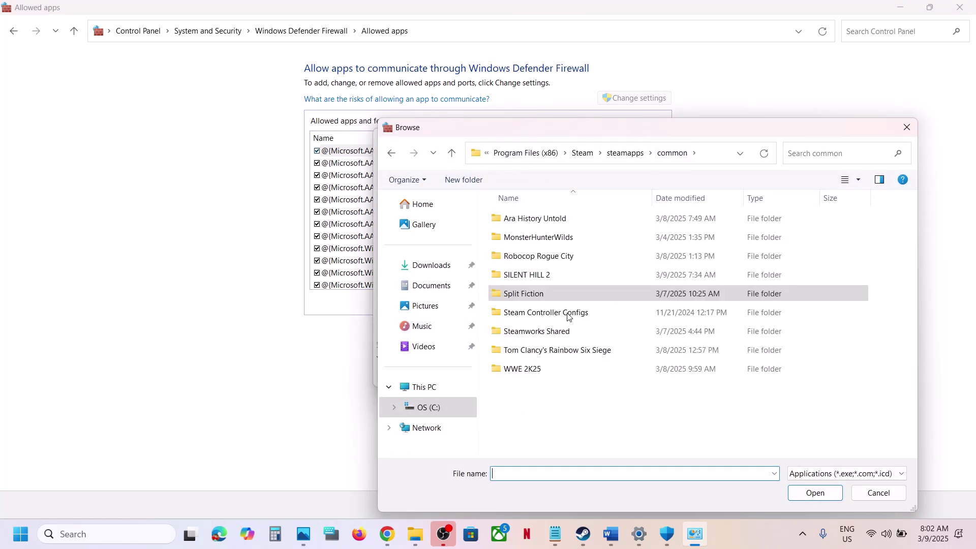
double_click(522, 369)
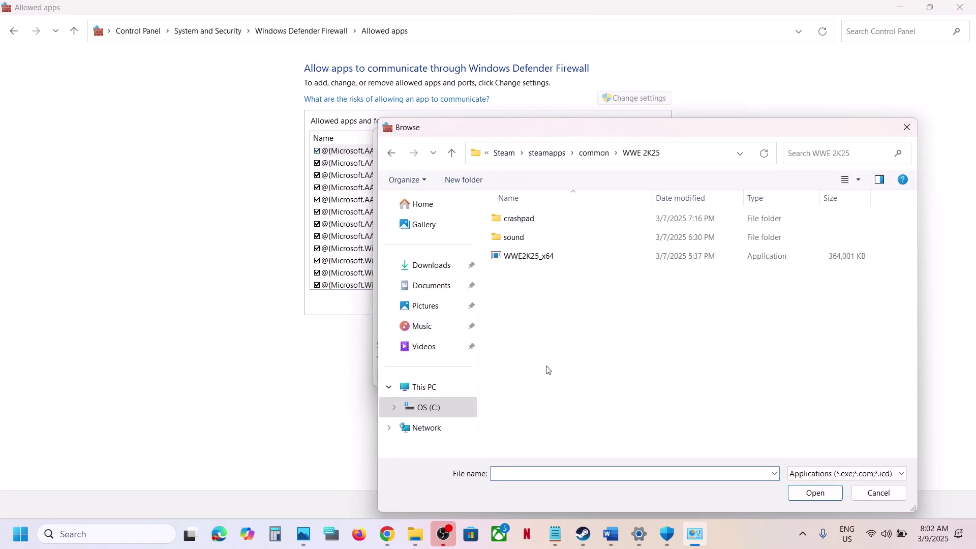
click(542, 259)
click(818, 493)
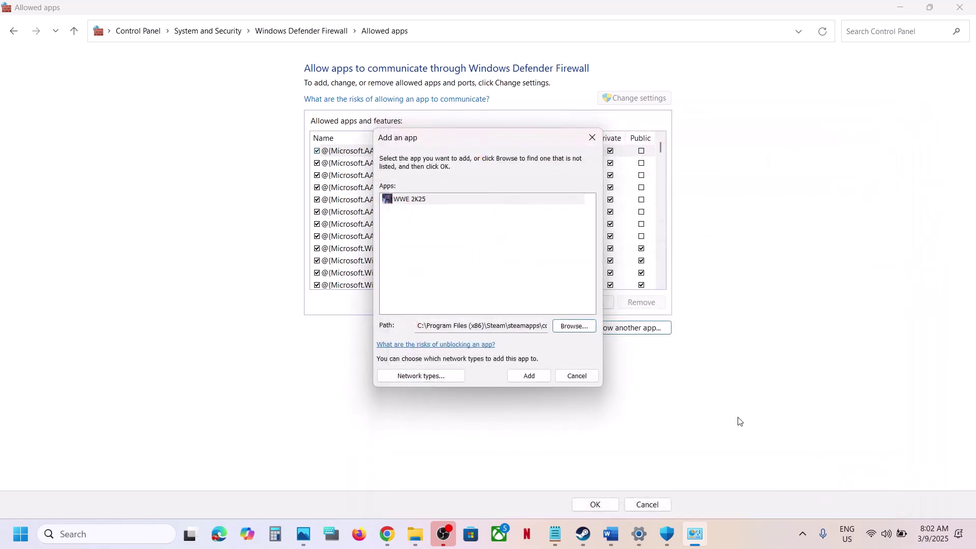
click(518, 381)
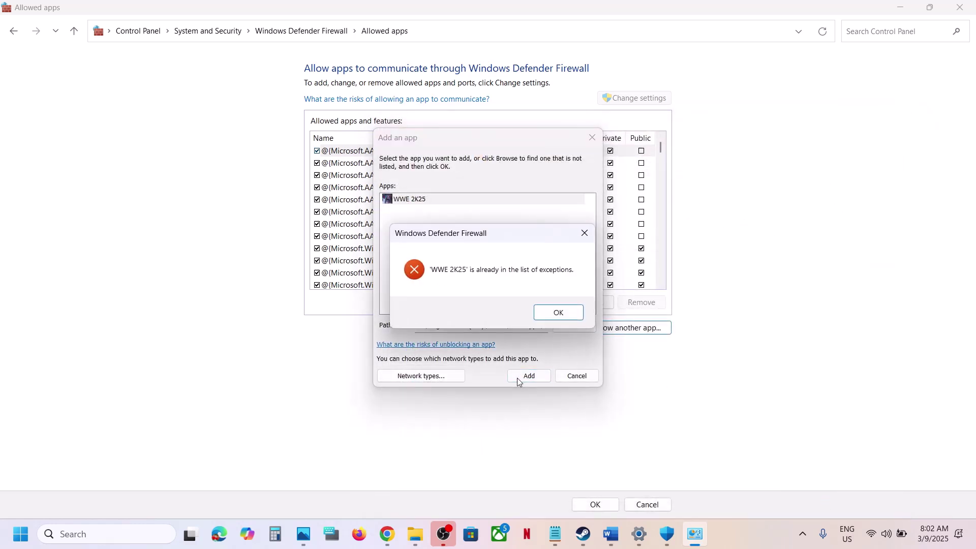
click(559, 312)
click(592, 138)
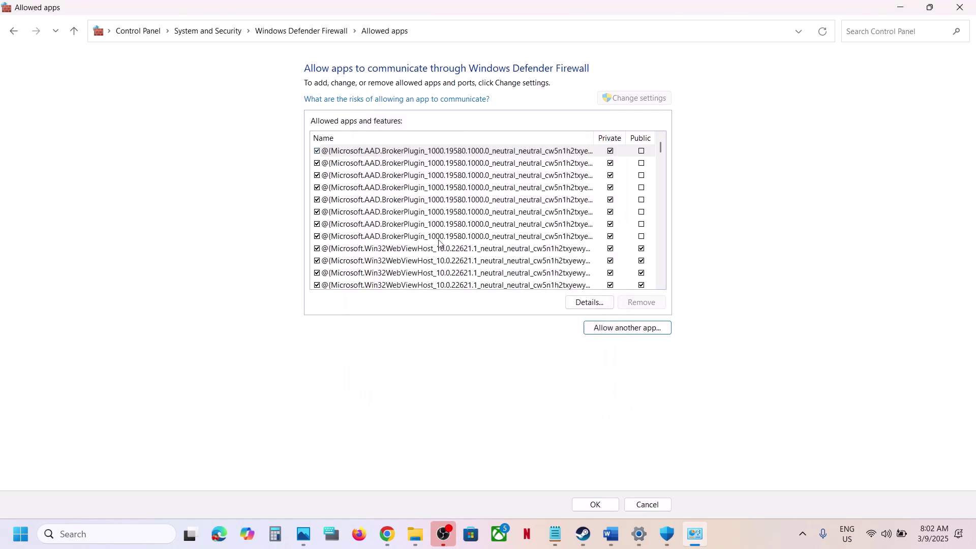
Locate WWE 2K25 in the firewall's allowed apps list, check its Private and Public permissions, and close the list
click(424, 248)
key(w)
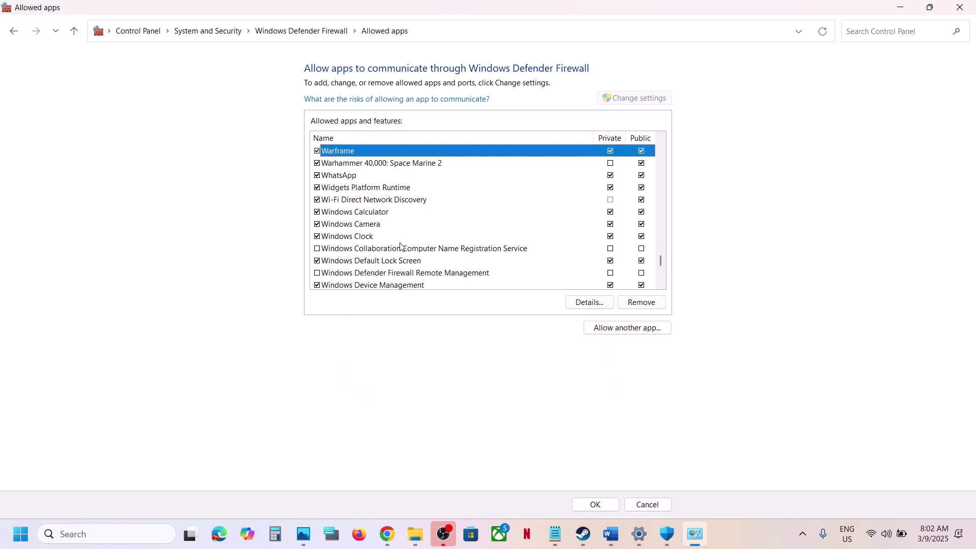
drag(661, 284, 661, 287)
click(333, 253)
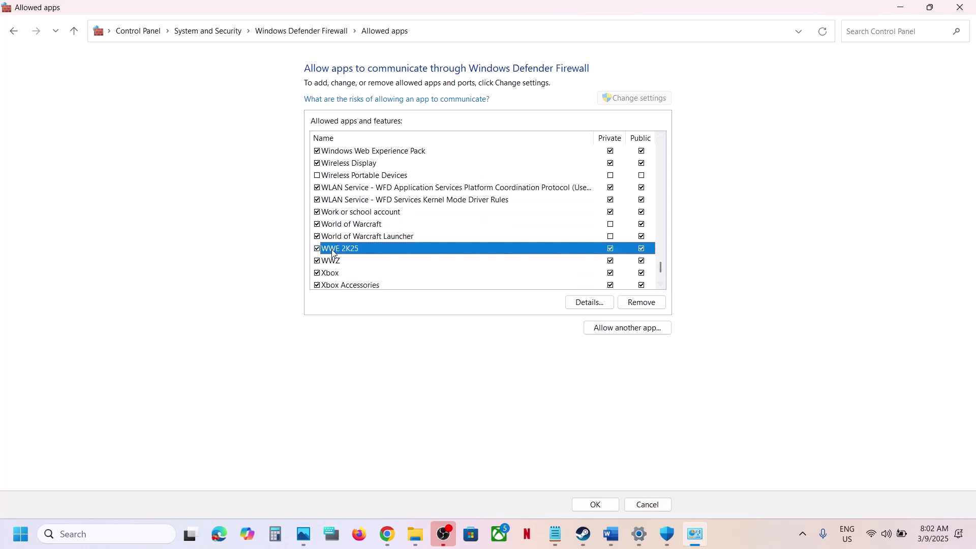
click(960, 6)
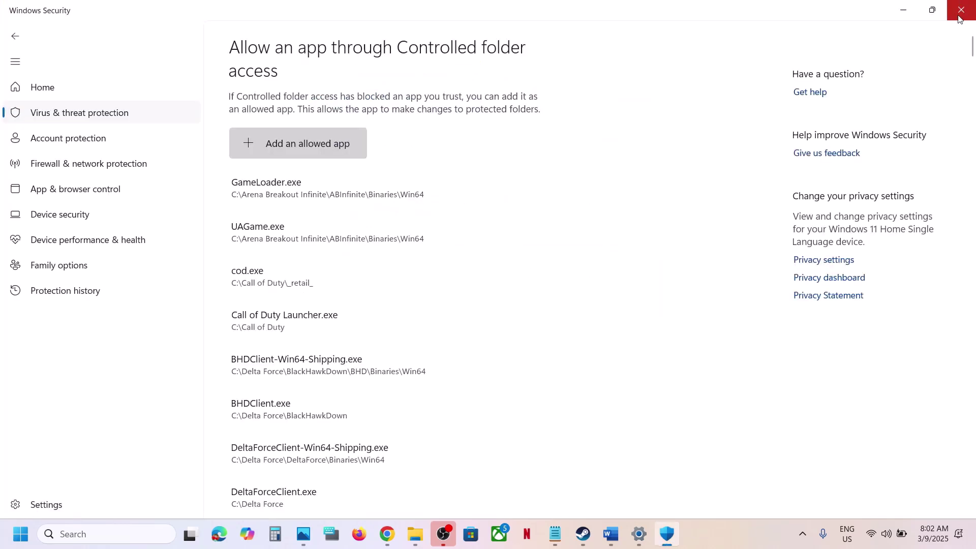
Close the Windows Security and Settings windows, and highlight Step 6 on running the game as administrator in the Word document
click(960, 19)
click(954, 11)
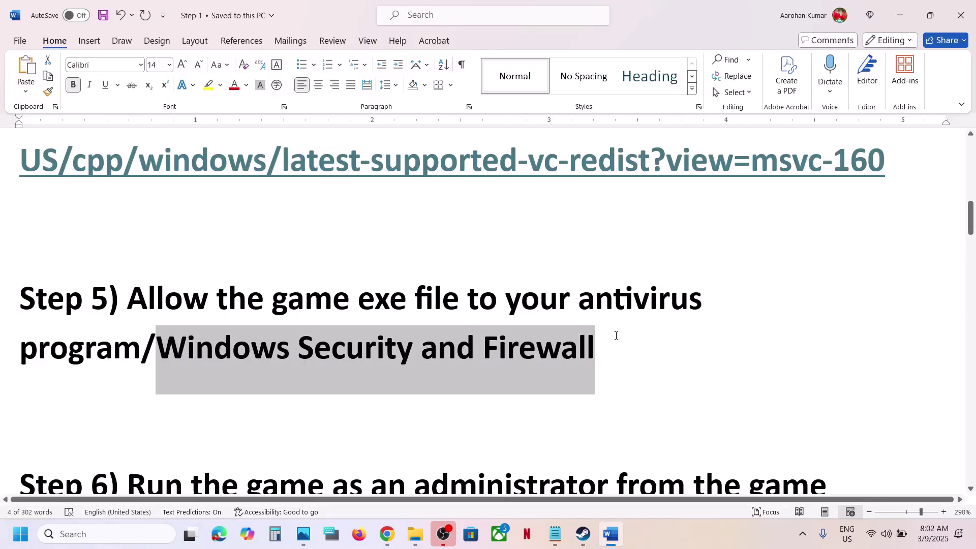
scroll(615, 336, down, 3)
drag(148, 305, 279, 348)
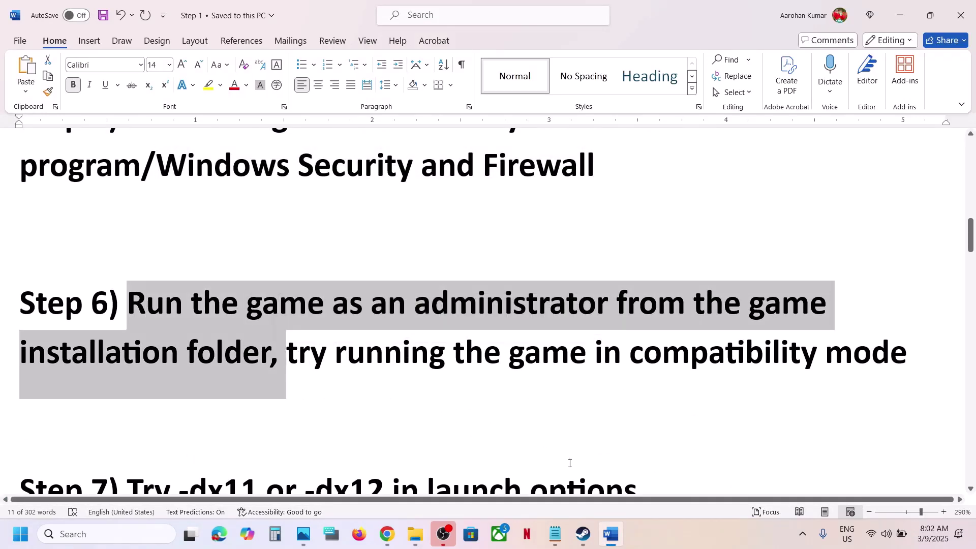
Switch to Steam and browse the local files of WWE 2K25 to open its installation folder
click(583, 534)
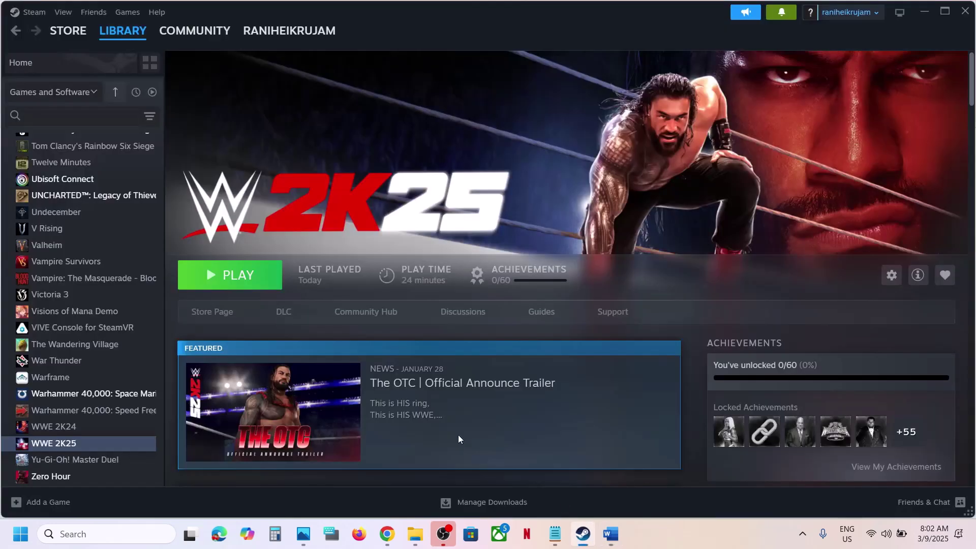
right_click(82, 437)
mouse_move(129, 402)
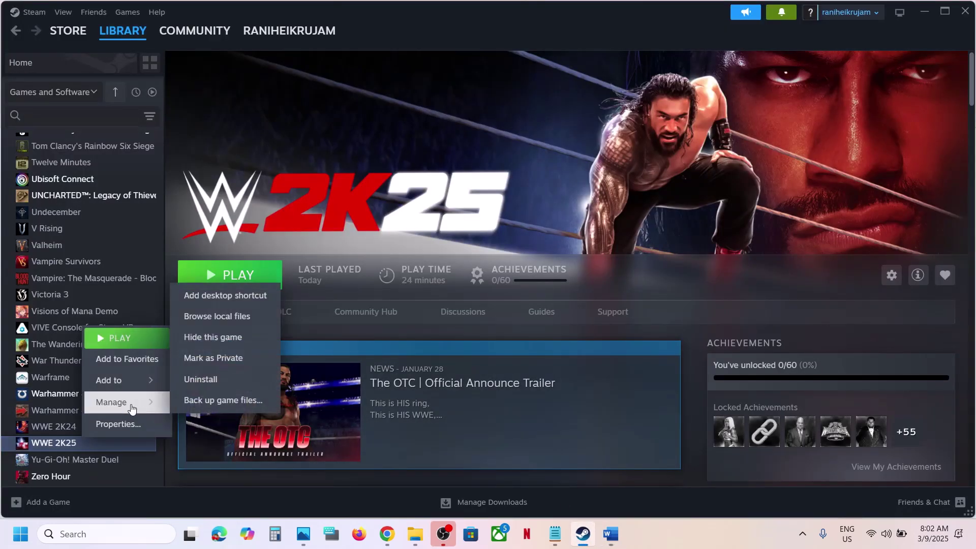
click(209, 316)
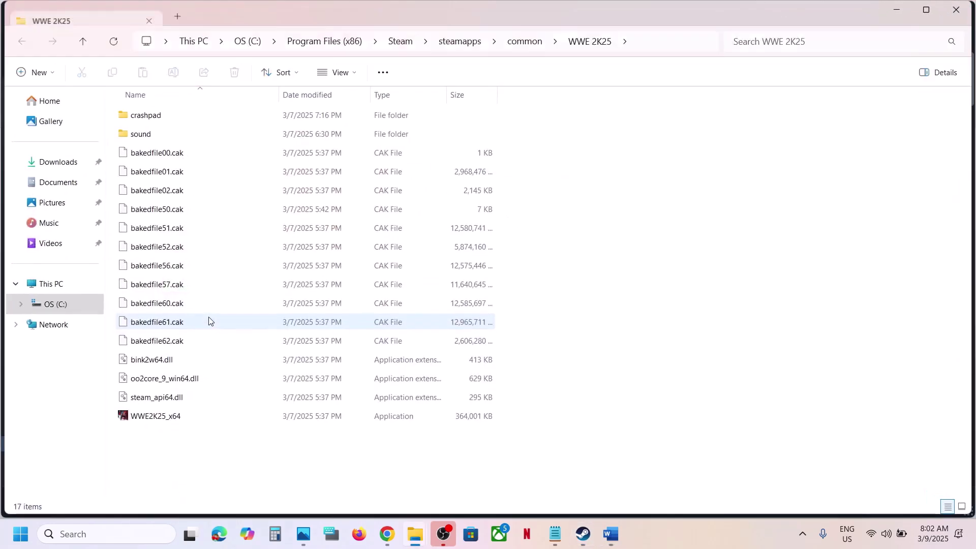
Set WWE2K25_x64 to run as an administrator in its compatibility properties and save the change
right_click(146, 416)
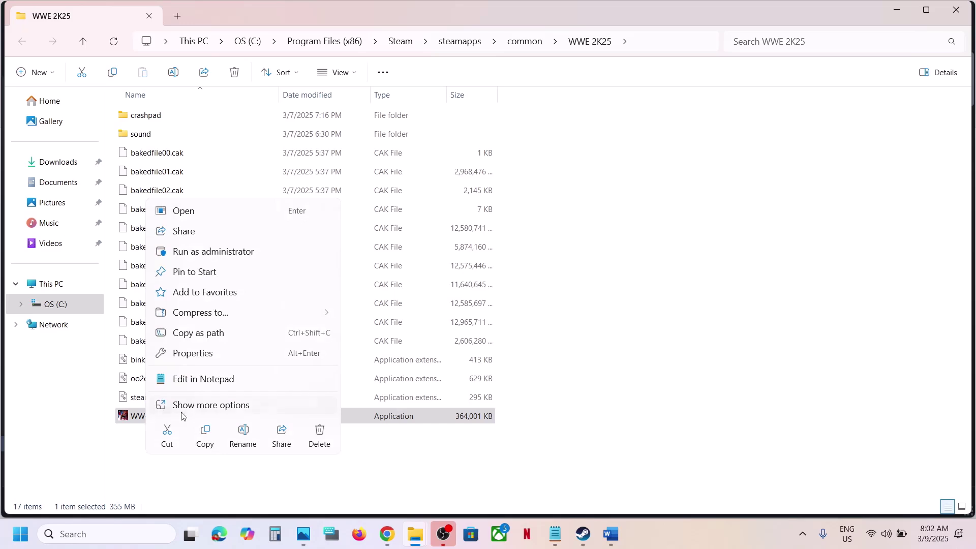
click(210, 356)
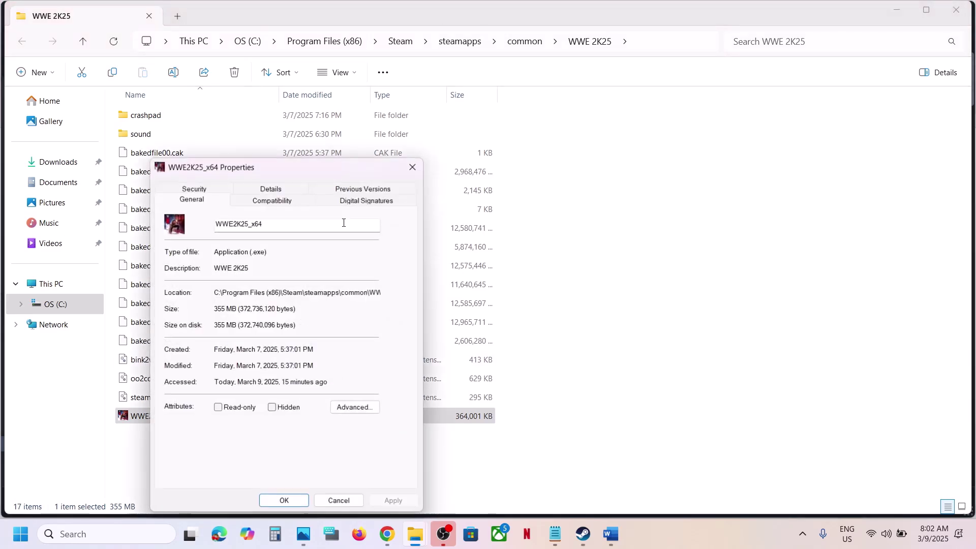
click(260, 203)
click(175, 400)
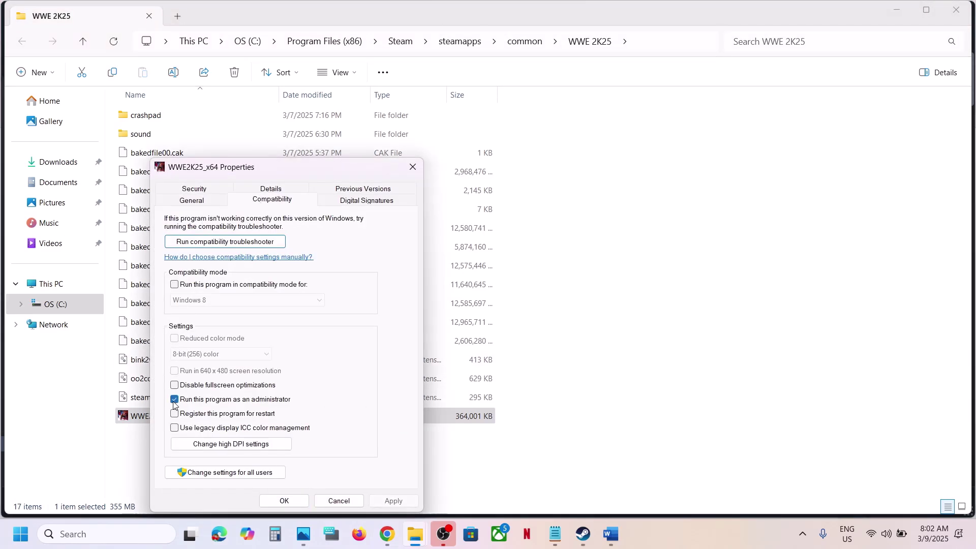
click(394, 500)
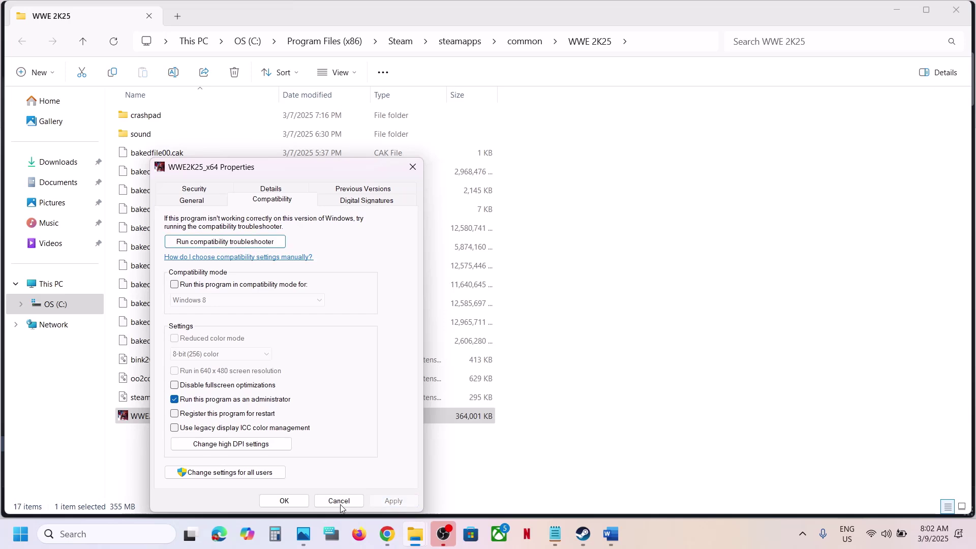
click(284, 501)
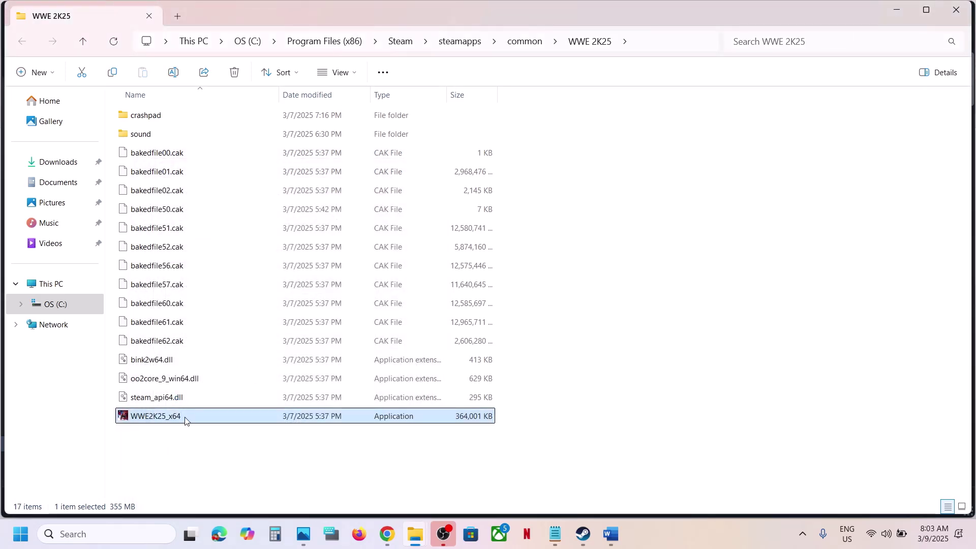
Enable compatibility mode for Windows 8 in the WWE2K25_x64 properties and save the change
right_click(184, 417)
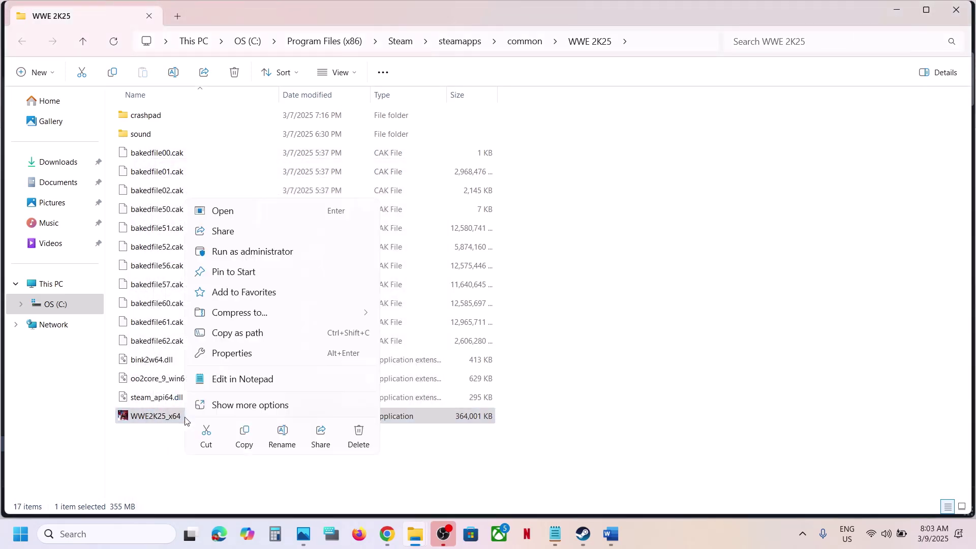
click(228, 351)
click(285, 202)
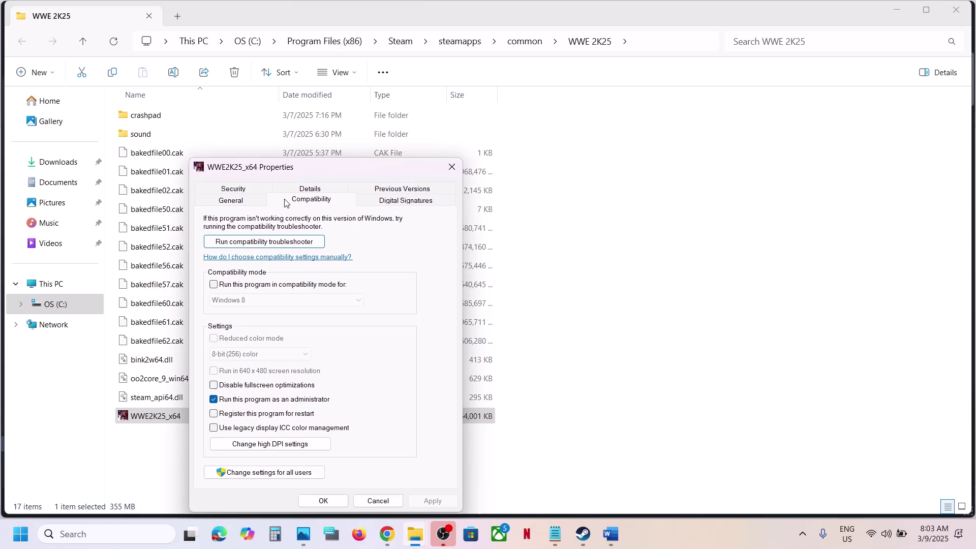
click(214, 284)
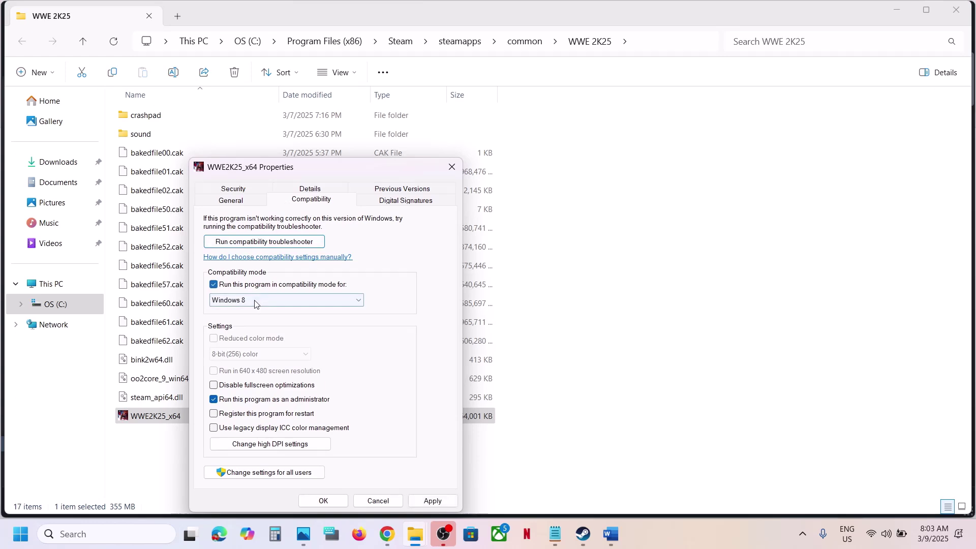
click(432, 502)
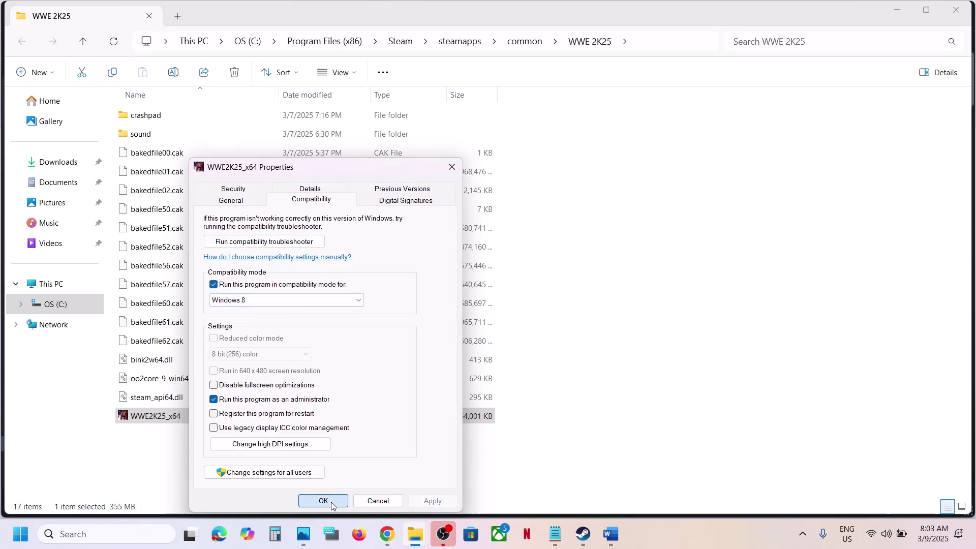
click(326, 501)
Change the compatibility mode of WWE2K25_x64 to Windows 7 and disable fullscreen optimizations, applying both settings
right_click(183, 426)
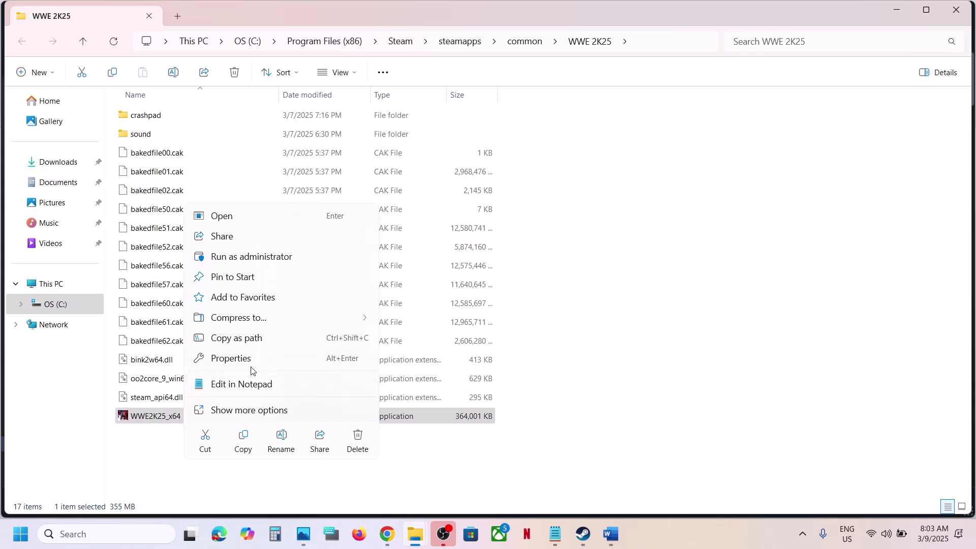
click(250, 361)
click(310, 200)
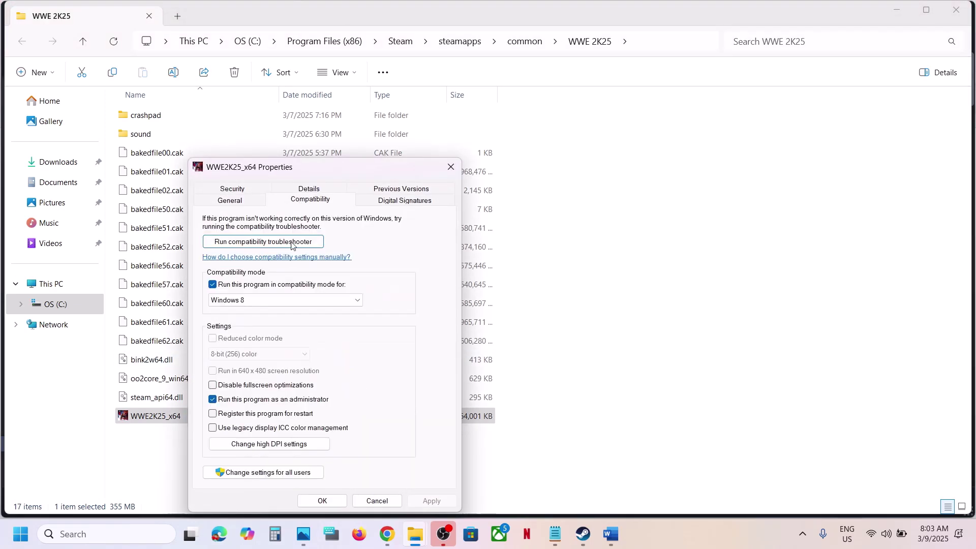
click(249, 300)
click(234, 336)
click(426, 499)
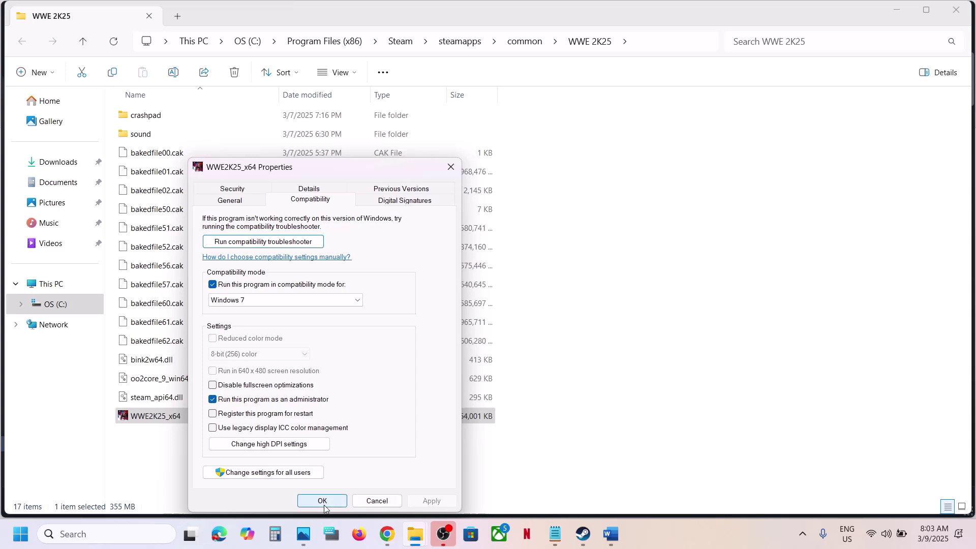
click(213, 385)
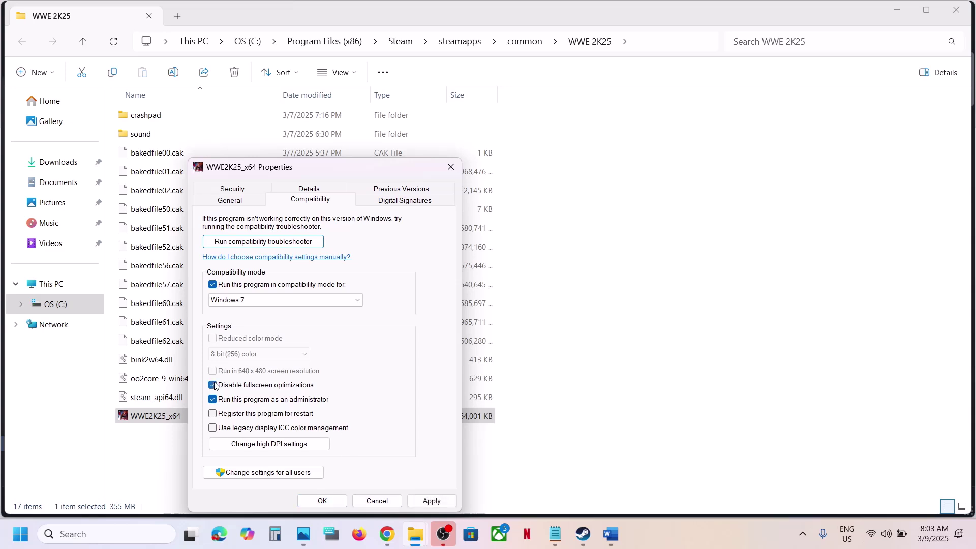
click(434, 502)
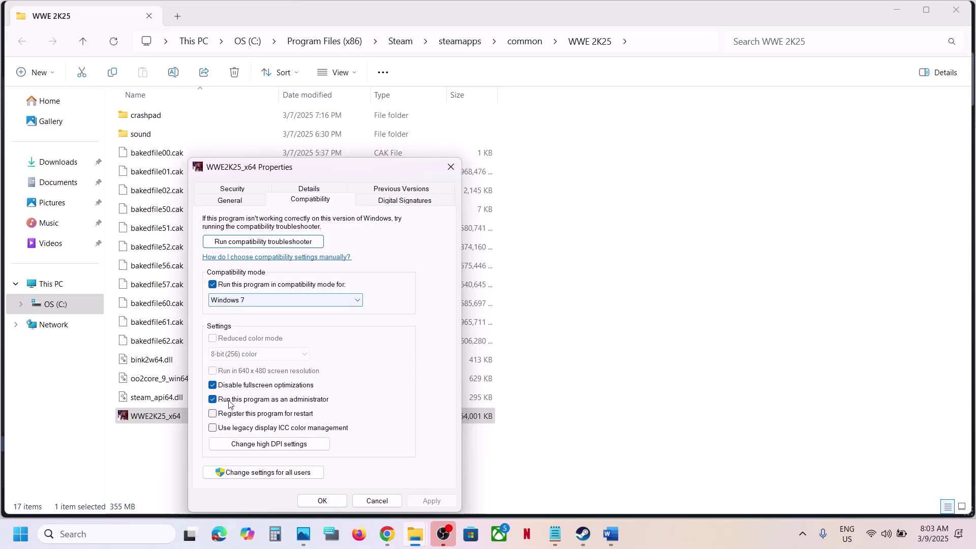
Turn off compatibility mode, Disable fullscreen optimizations and Run this program as an administrator for WWE2K25_x64, and save the properties
click(212, 285)
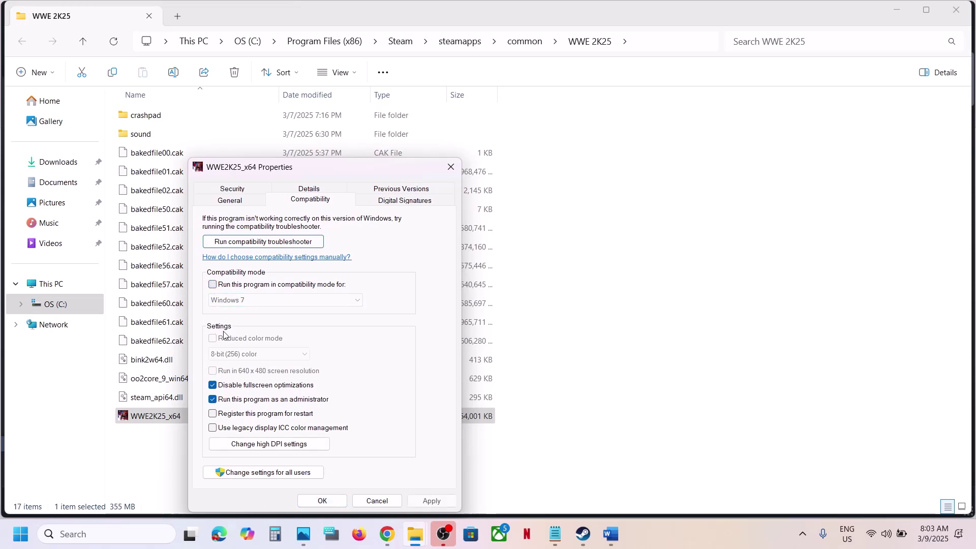
click(213, 384)
click(213, 399)
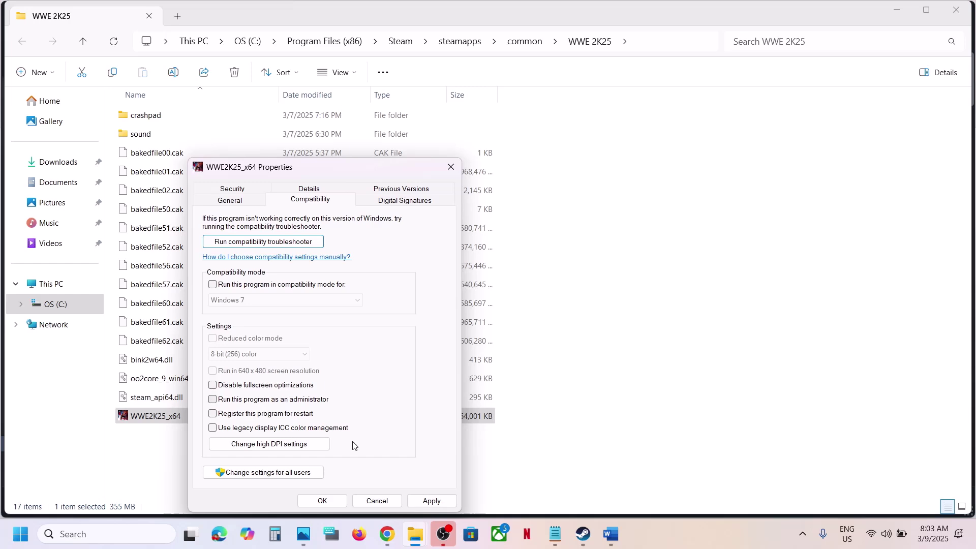
click(433, 501)
click(323, 501)
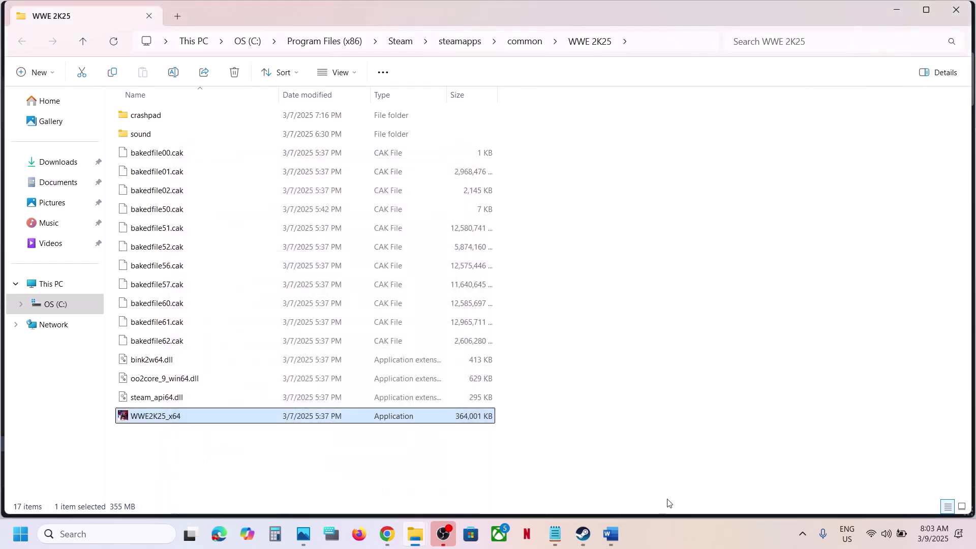
Return to the Word document and review Step 7 on trying -dx11 or -dx12 in the launch options
click(581, 534)
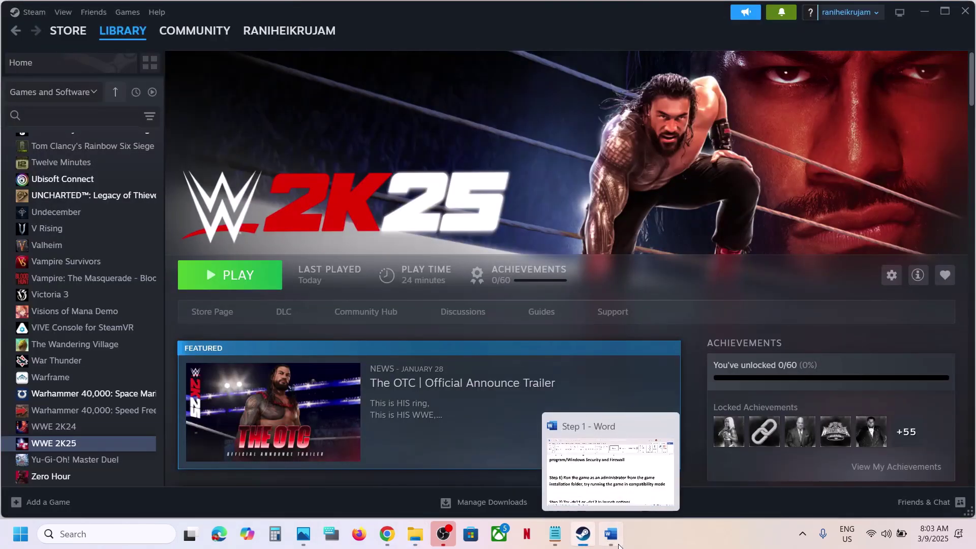
click(610, 533)
scroll(378, 366, down, 2)
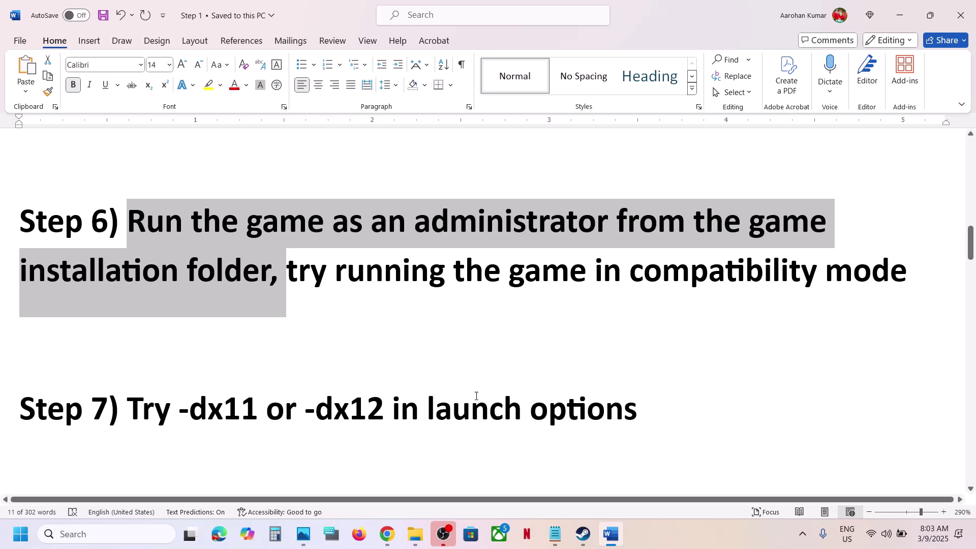
Switch to Steam and set the launch options of WWE 2K25 to -dx11 in its properties
click(583, 533)
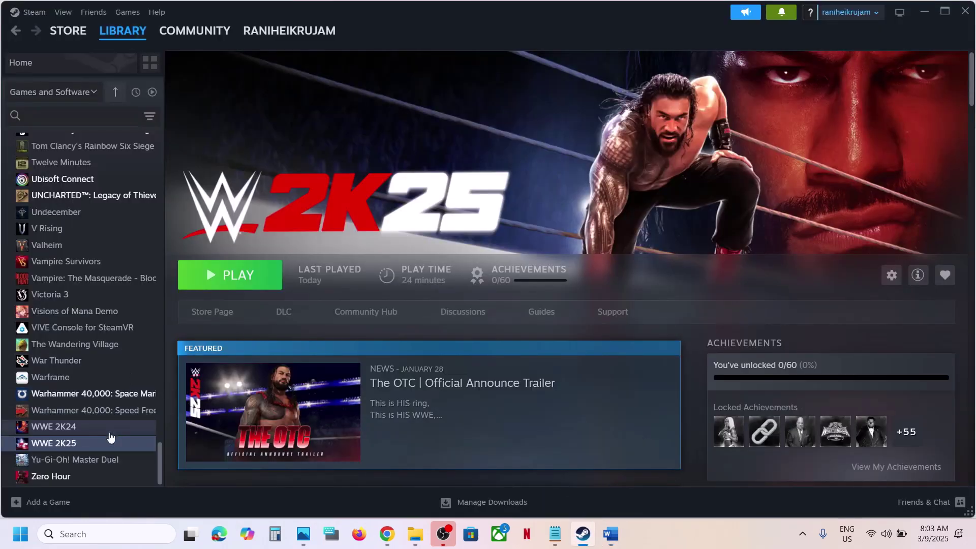
right_click(105, 445)
click(136, 425)
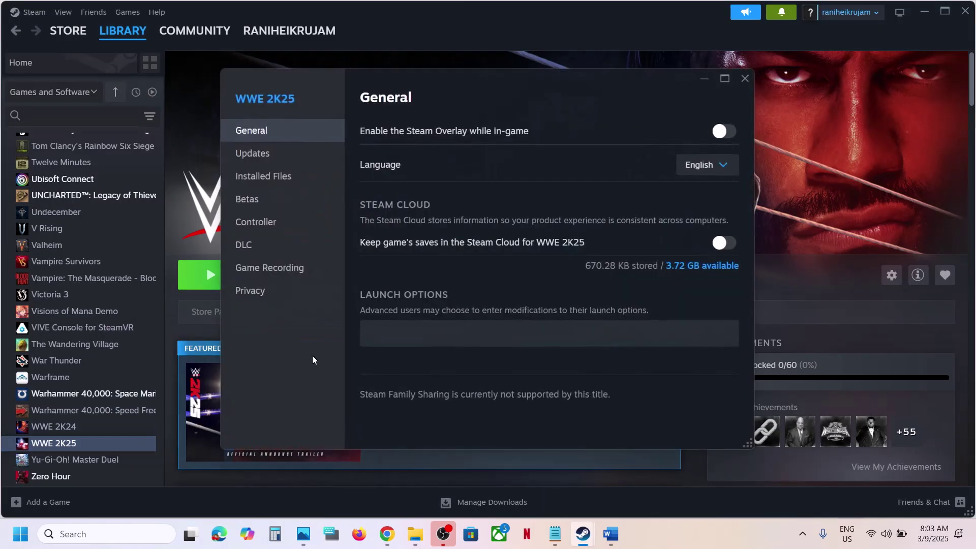
click(401, 327)
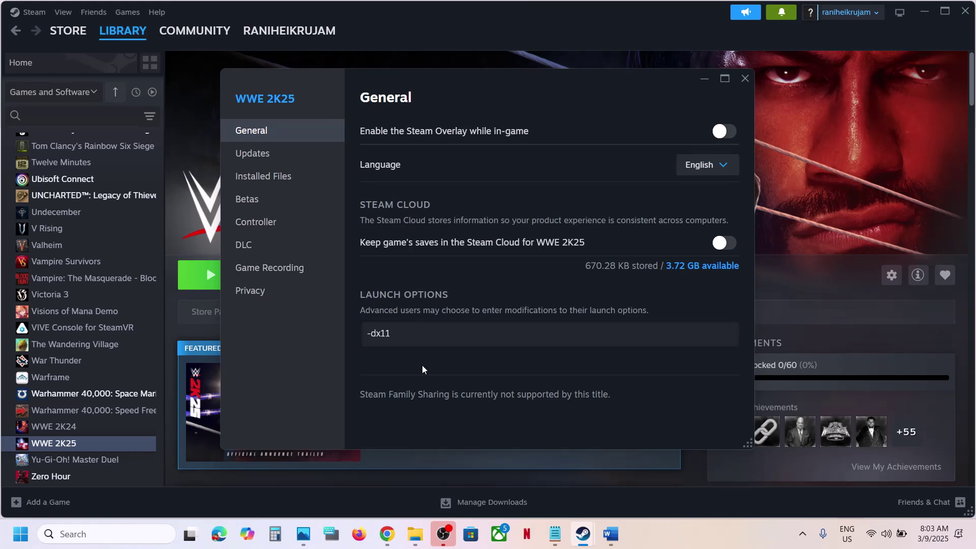
click(427, 378)
click(745, 78)
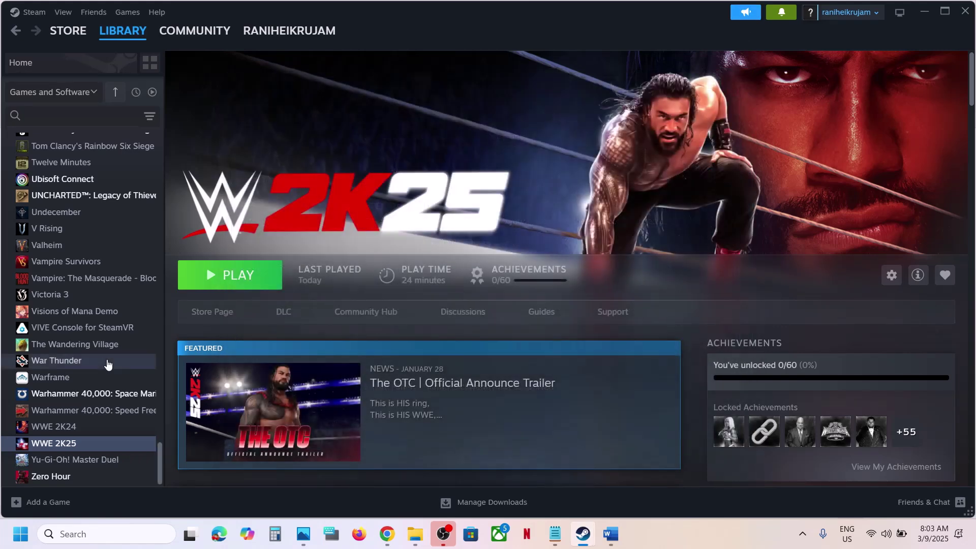
Reopen the WWE 2K25 properties and replace the launch option with -dx12
right_click(78, 450)
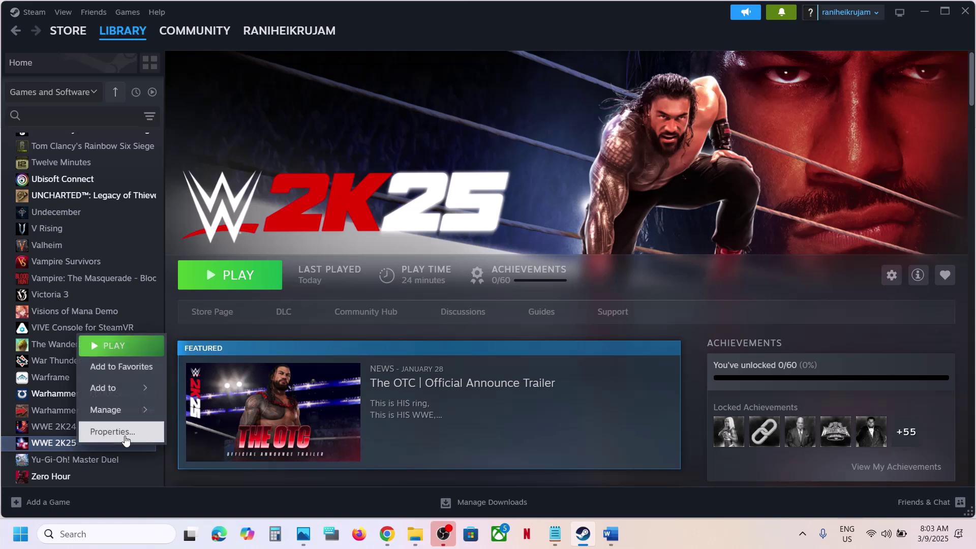
click(127, 438)
drag(399, 333, 340, 336)
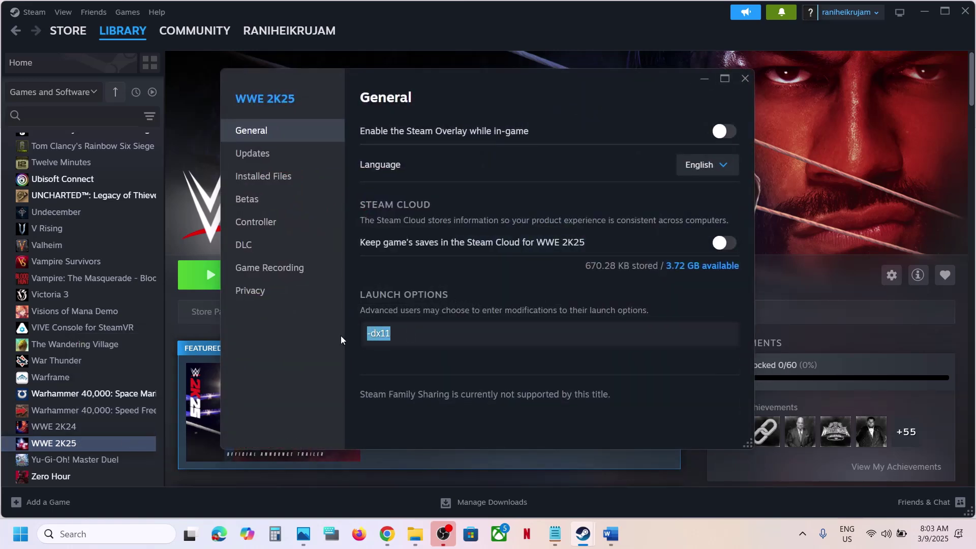
text(-dx12)
Clear the launch options of WWE 2K25 and close its properties
drag(422, 330, 339, 341)
key(BackSpace)
click(429, 395)
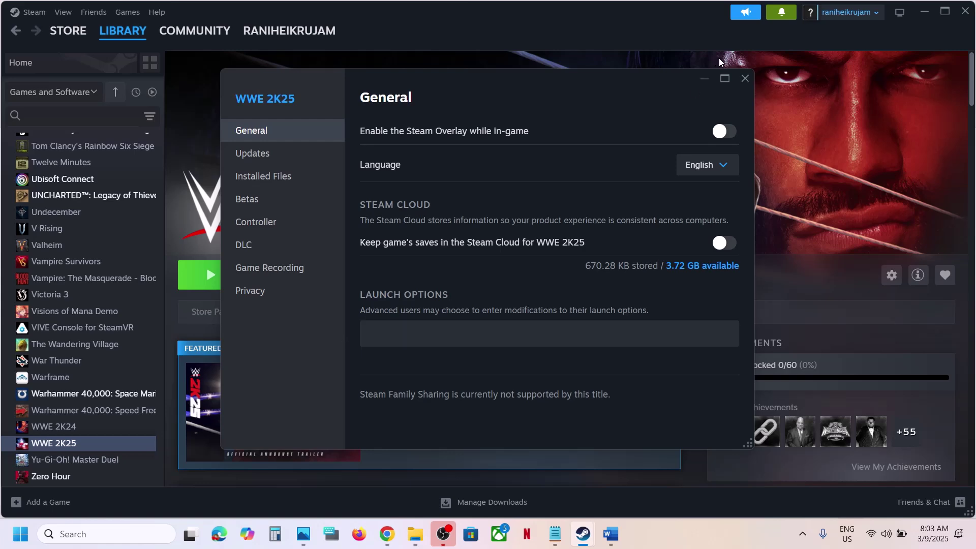
click(743, 79)
Switch to the Word document and review Step 8 on clean graphics driver installation, highlighting the NVIDIA and AMD links
click(610, 534)
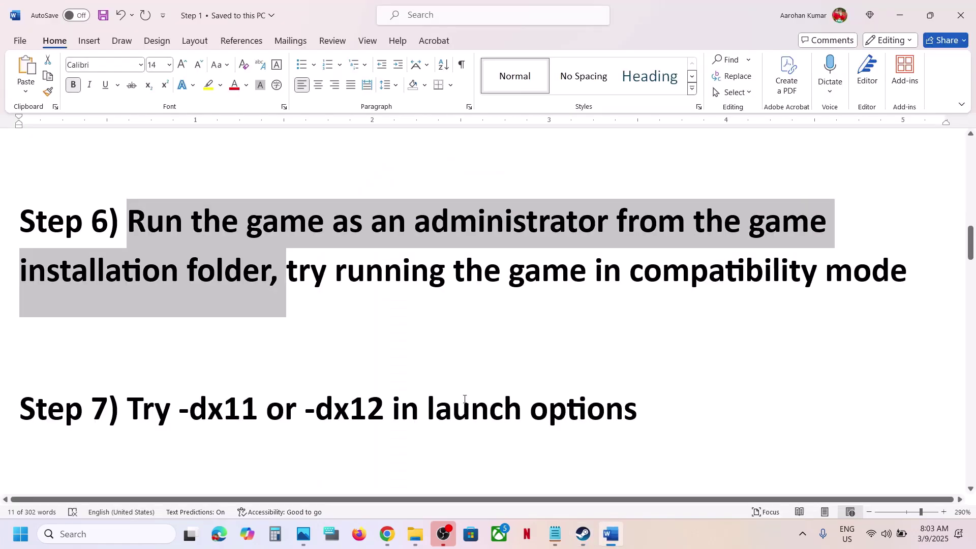
scroll(448, 398, down, 5)
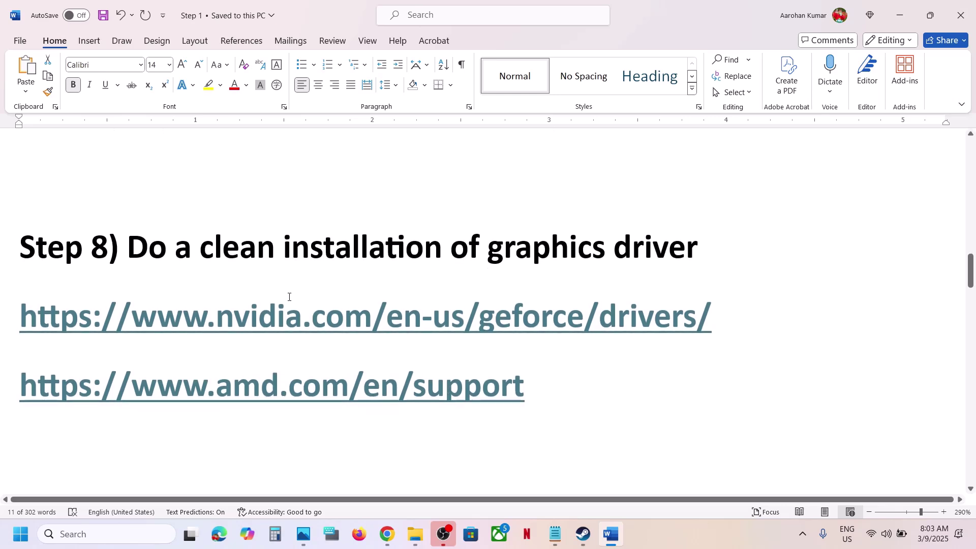
drag(200, 249, 704, 254)
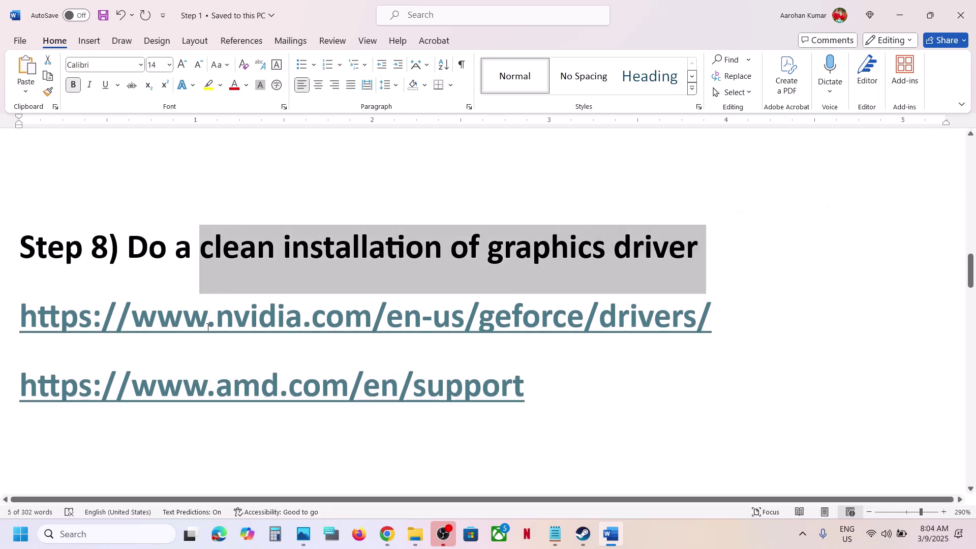
drag(186, 324, 515, 334)
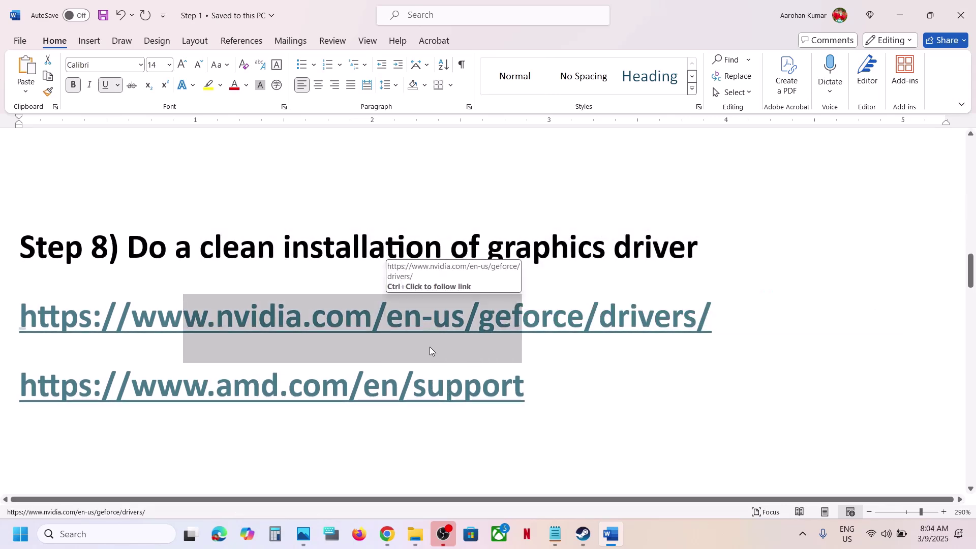
drag(184, 386, 431, 369)
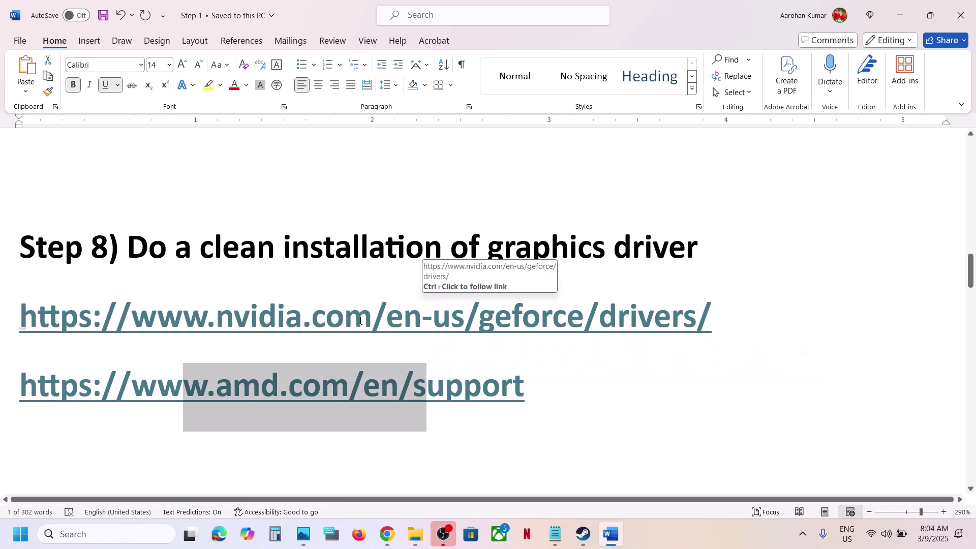
drag(374, 316, 654, 310)
Search the NVIDIA drivers page for the GeForce RTX 3050 Laptop GPU driver with Windows 11 as operating system
click(733, 530)
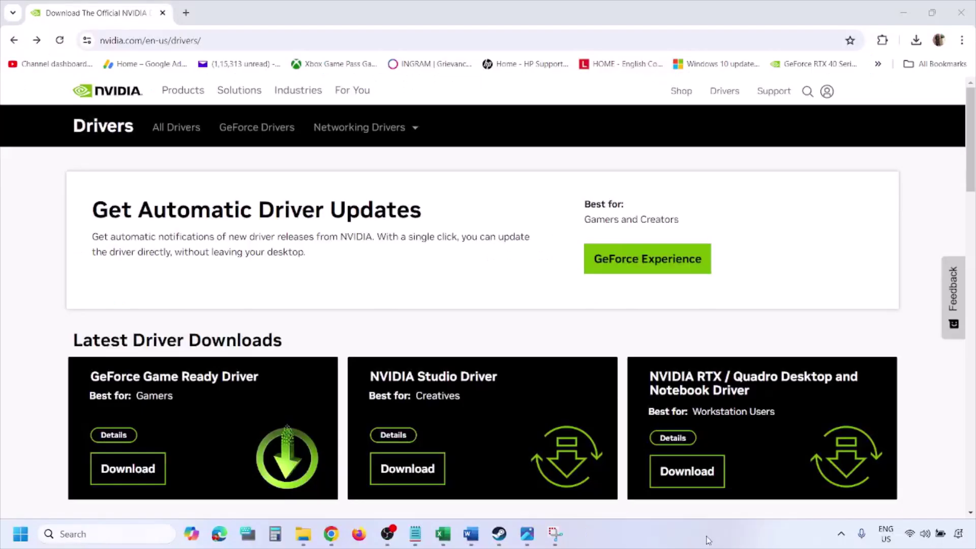
scroll(229, 311, down, 8)
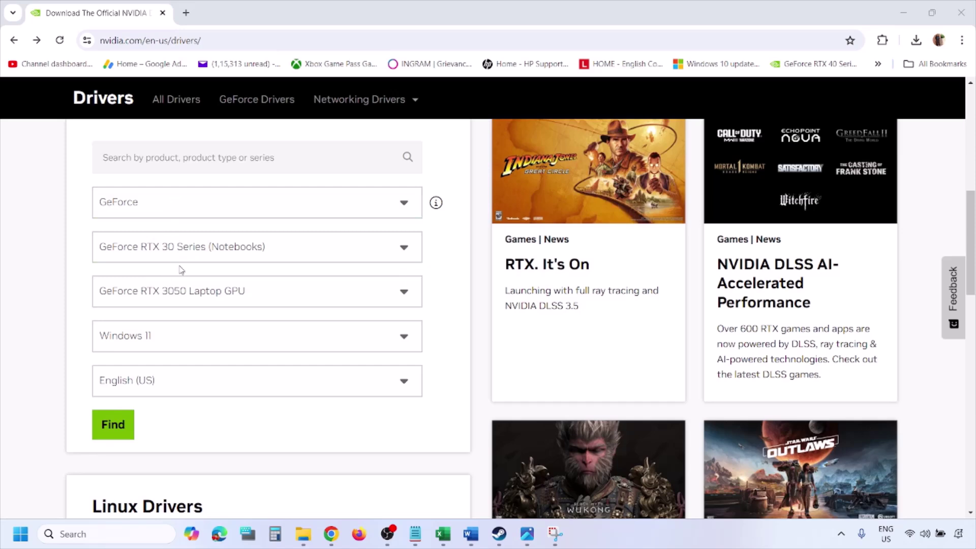
click(161, 339)
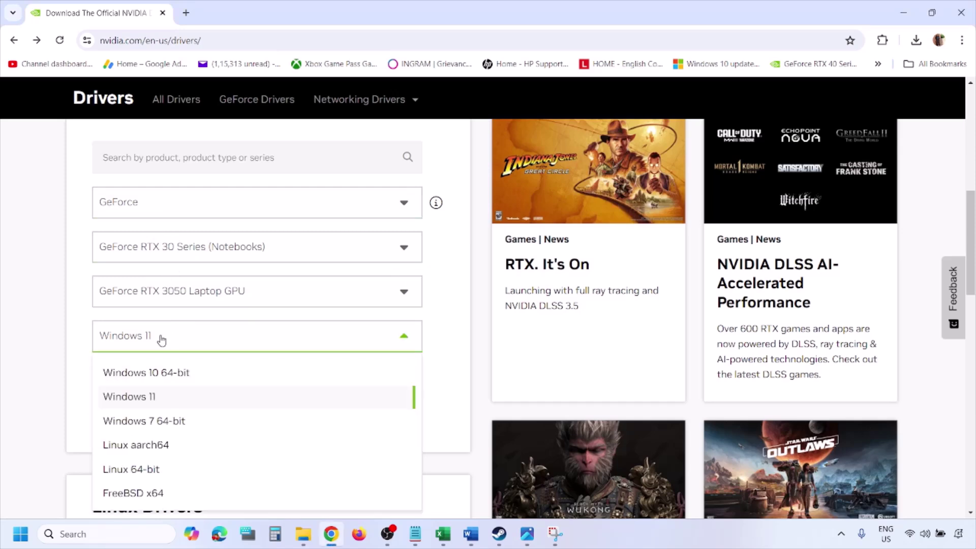
click(143, 402)
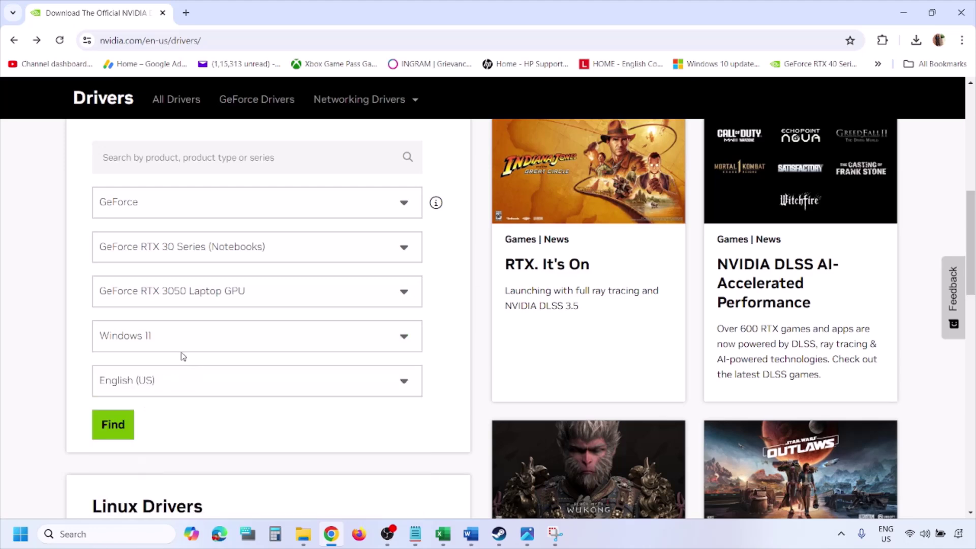
click(115, 426)
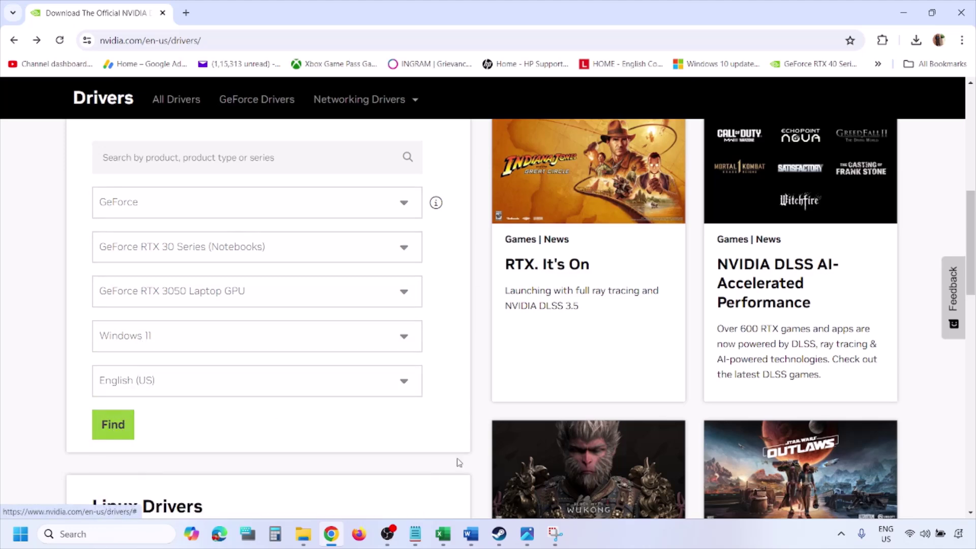
Switch to the Photos app and go through images 1.png to 5.png on downloading and clean-installing the NVIDIA driver
click(529, 540)
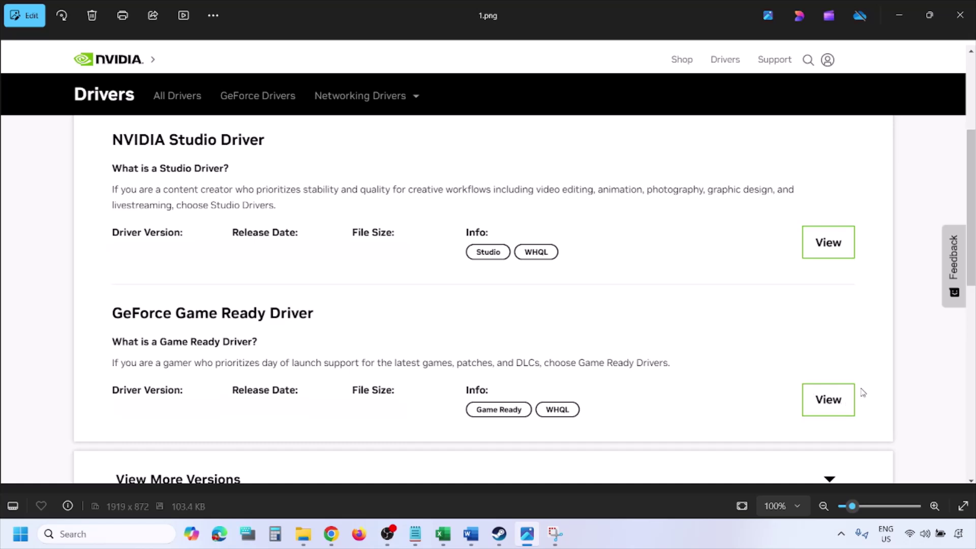
key(Right)
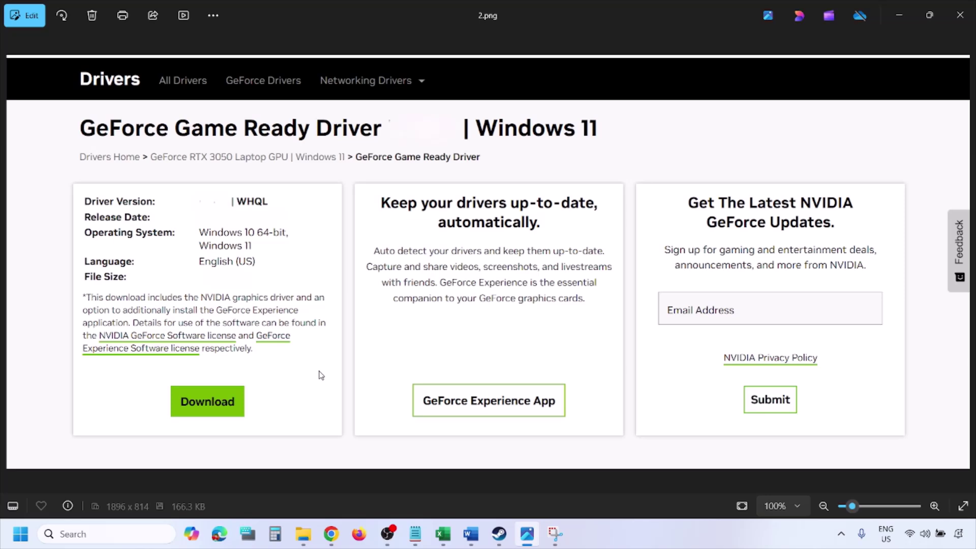
key(Right)
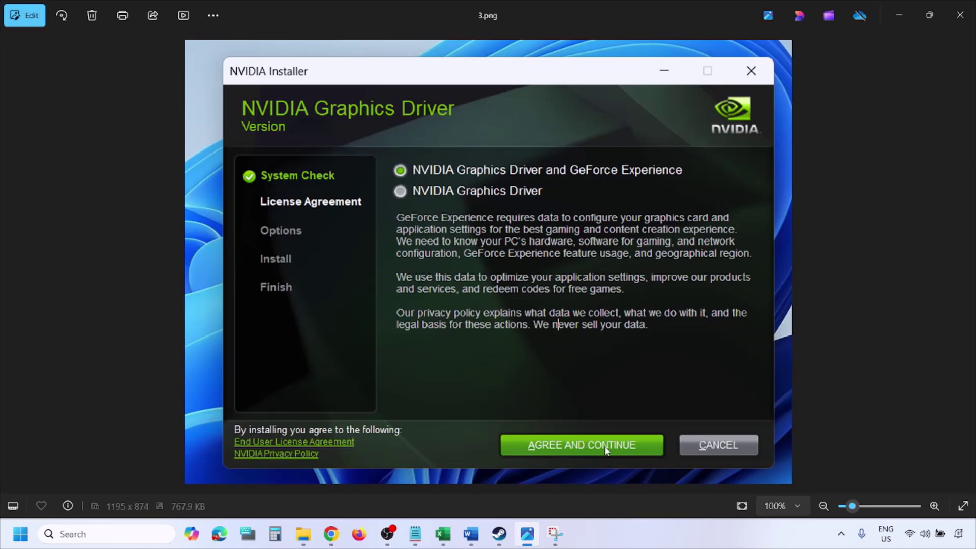
key(Right)
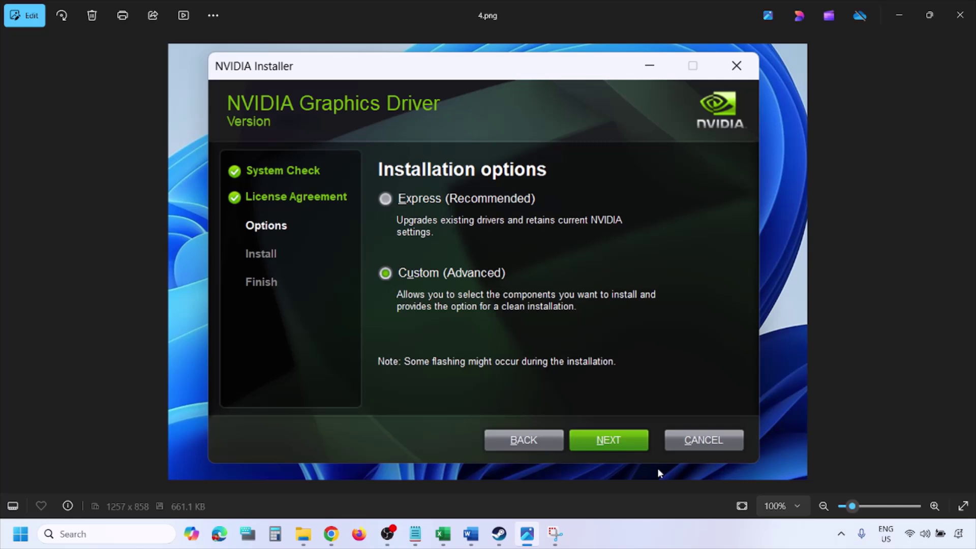
key(Right)
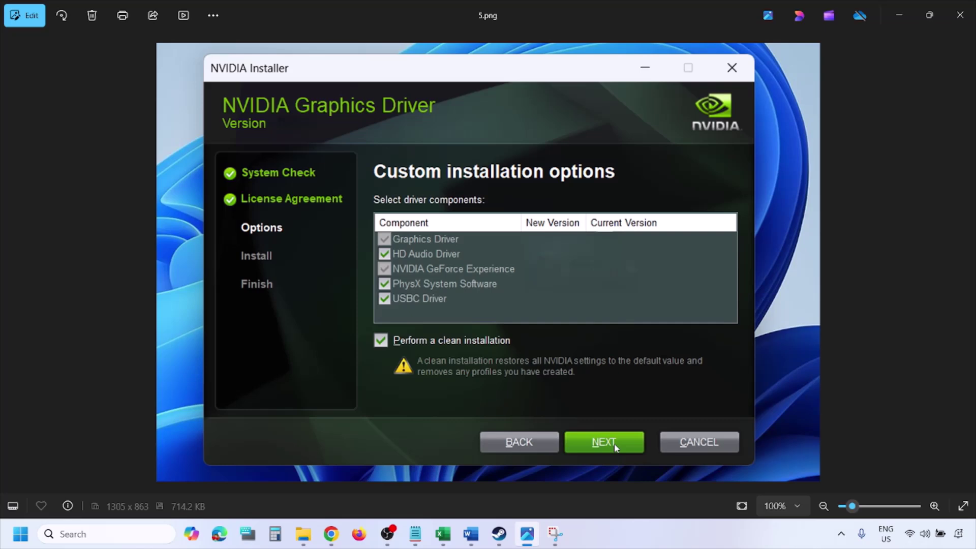
Bring up the computer's power options to view Restart, and dismiss them without restarting
click(20, 534)
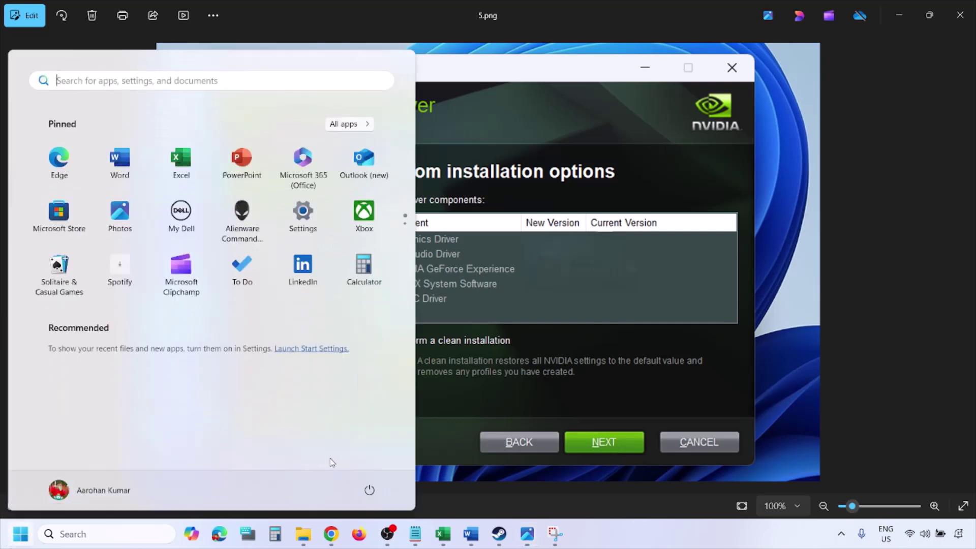
click(375, 496)
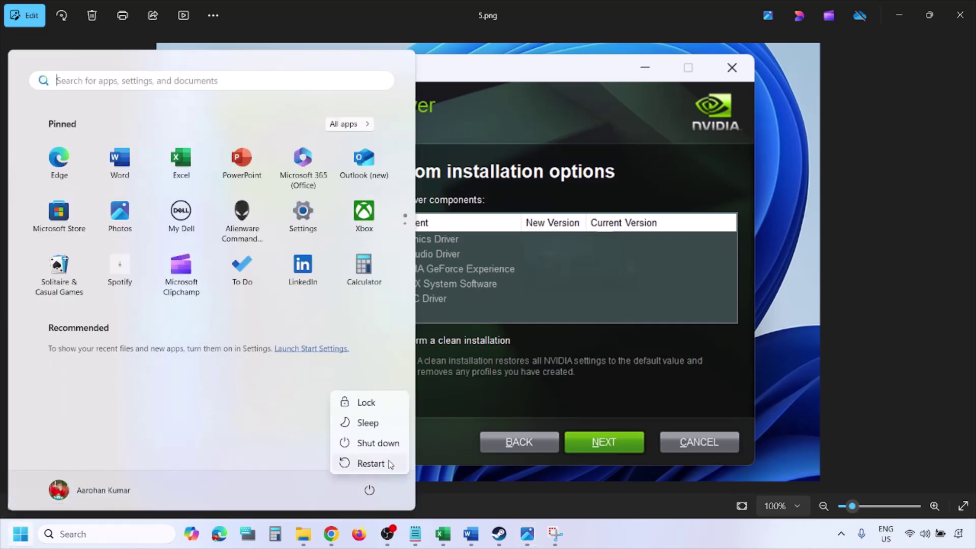
key(Escape)
key(Escape)
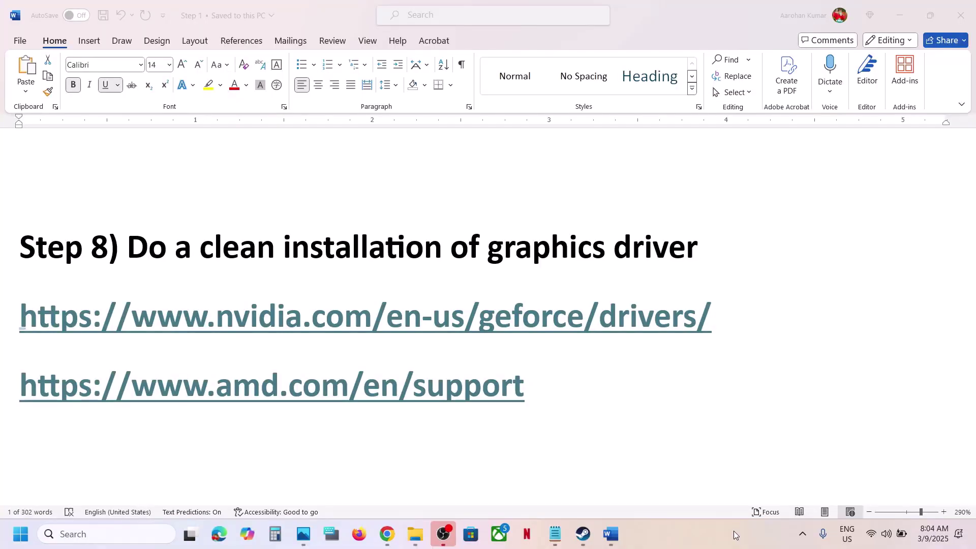
Return to the Word document, highlight the NVIDIA and AMD driver links, and continue to Step 9
drag(353, 353, 654, 350)
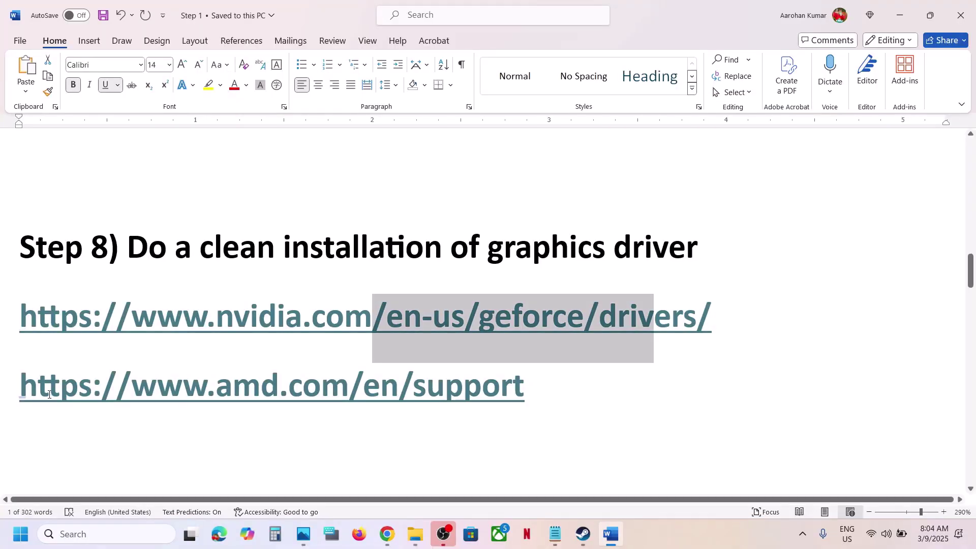
drag(47, 392, 544, 419)
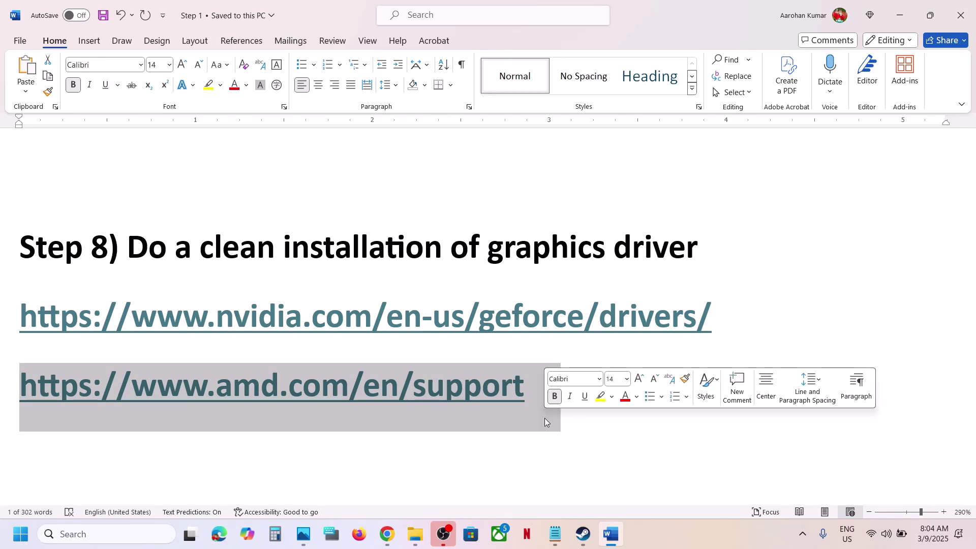
scroll(316, 321, down, 3)
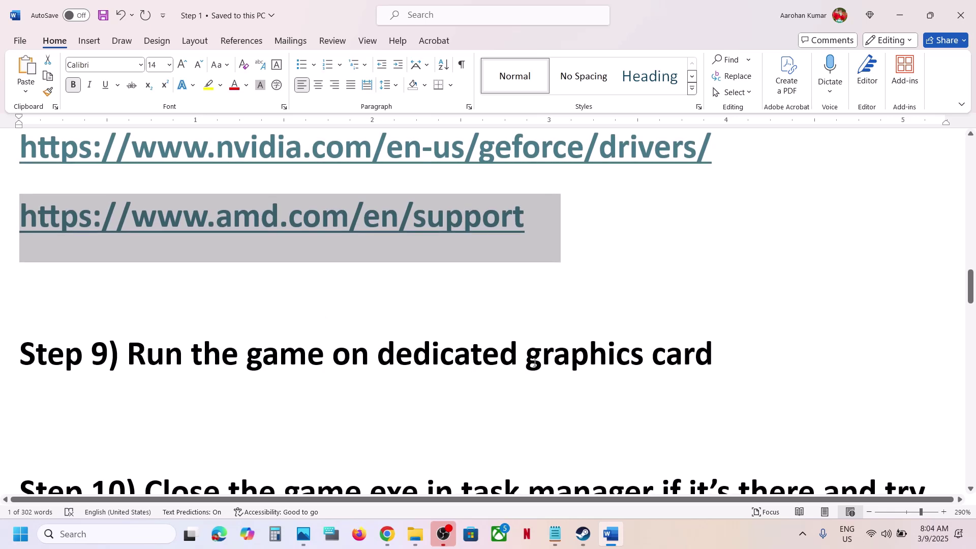
Copy the word "graphics" from Step 9, search Windows for it and open Graphics settings
double_click(551, 359)
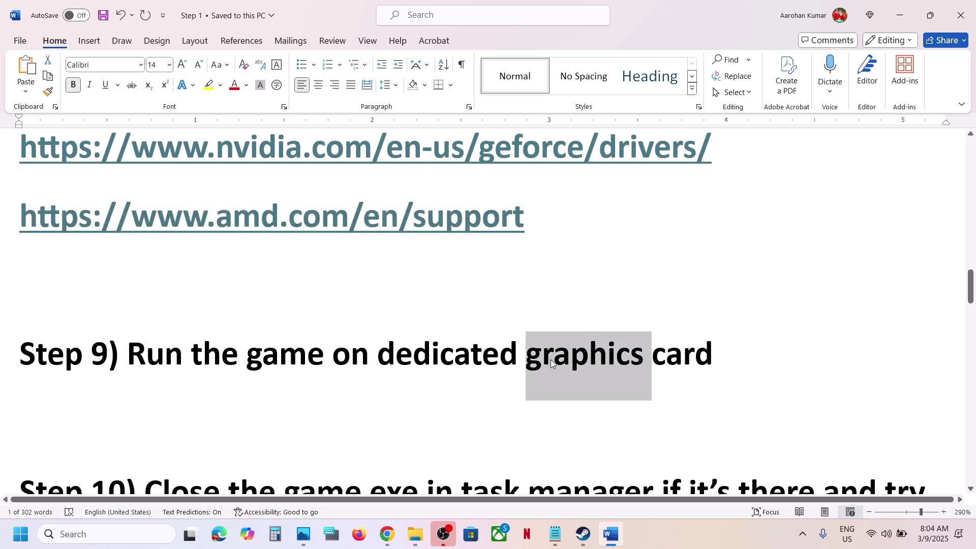
key(ctrl+c)
key(super+s)
key(ctrl+v)
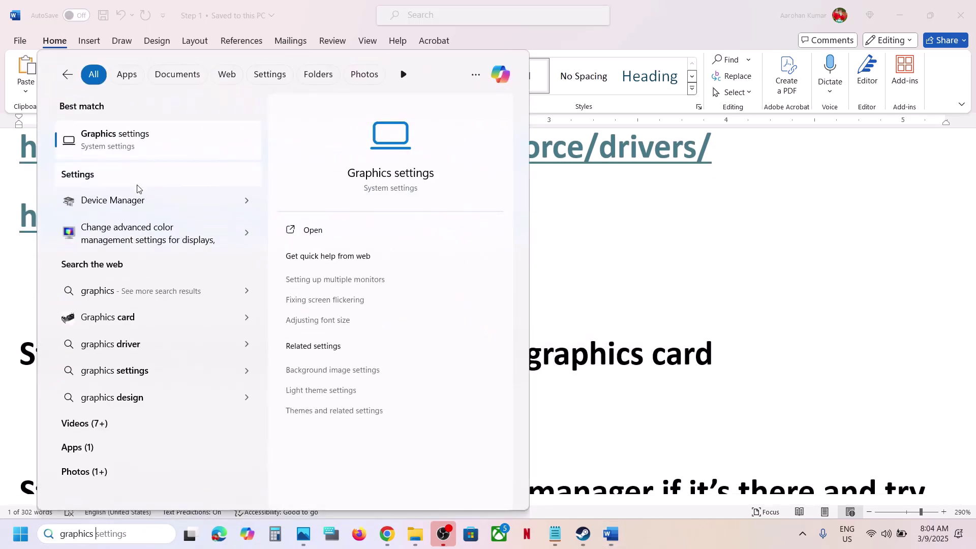
click(122, 155)
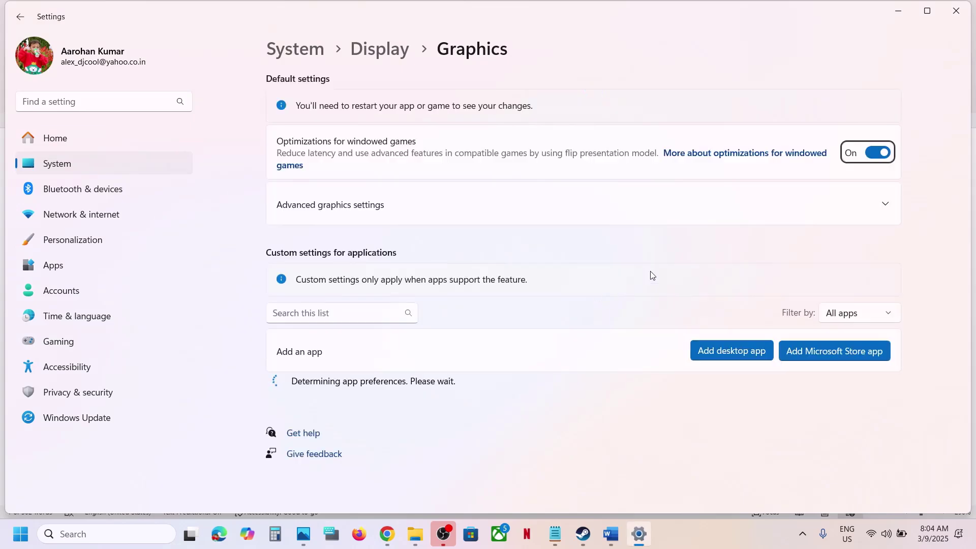
Add WWE2K25_x64 from the steamapps\common\WWE 2K25 folder as a desktop app in the custom graphics settings
click(719, 350)
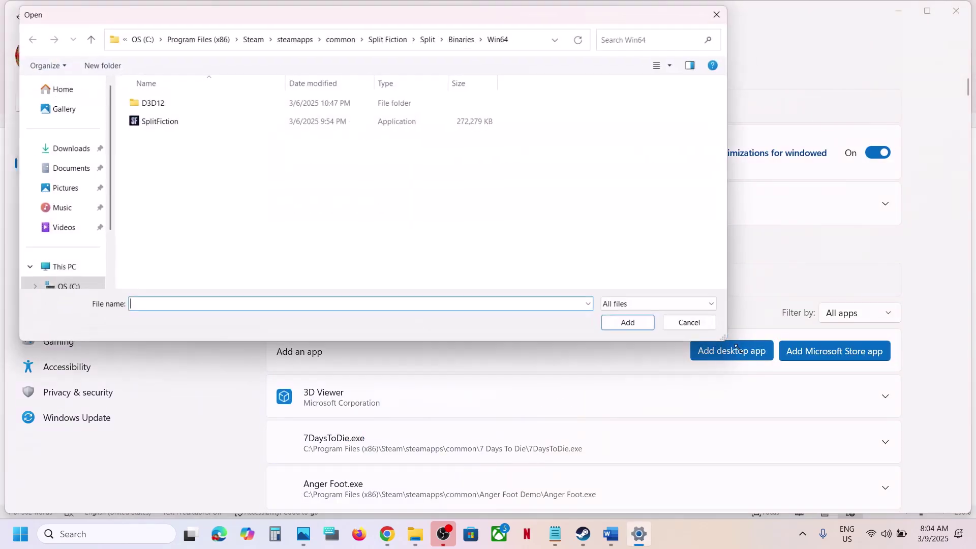
click(340, 35)
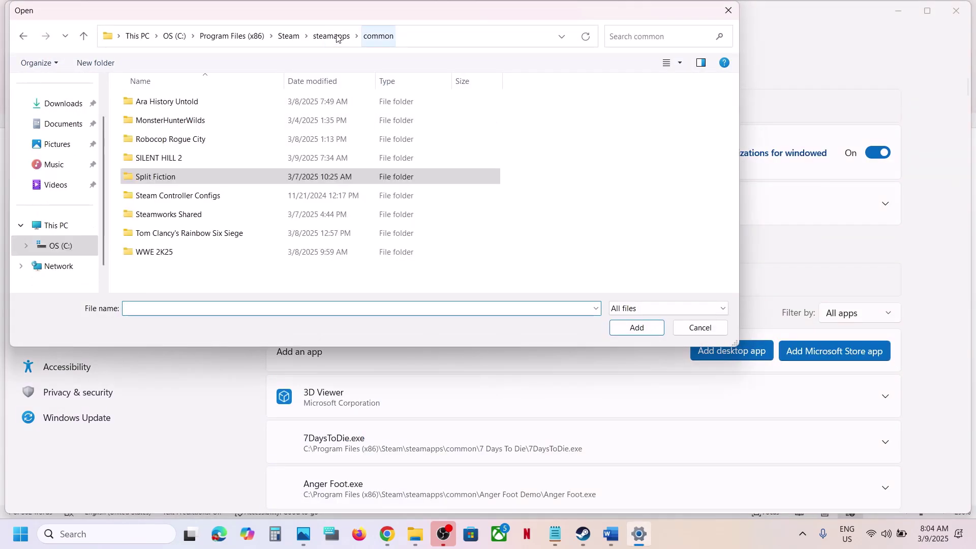
double_click(156, 250)
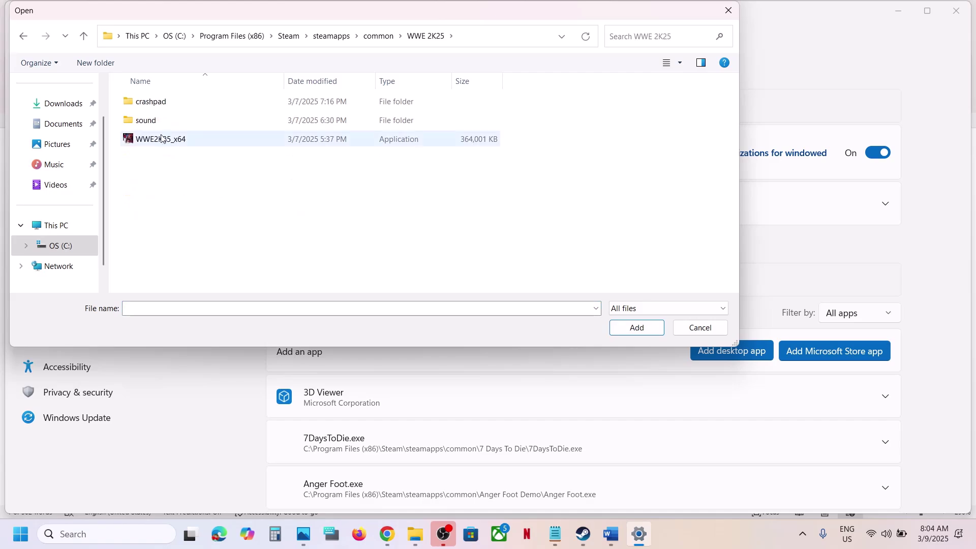
click(159, 138)
click(632, 328)
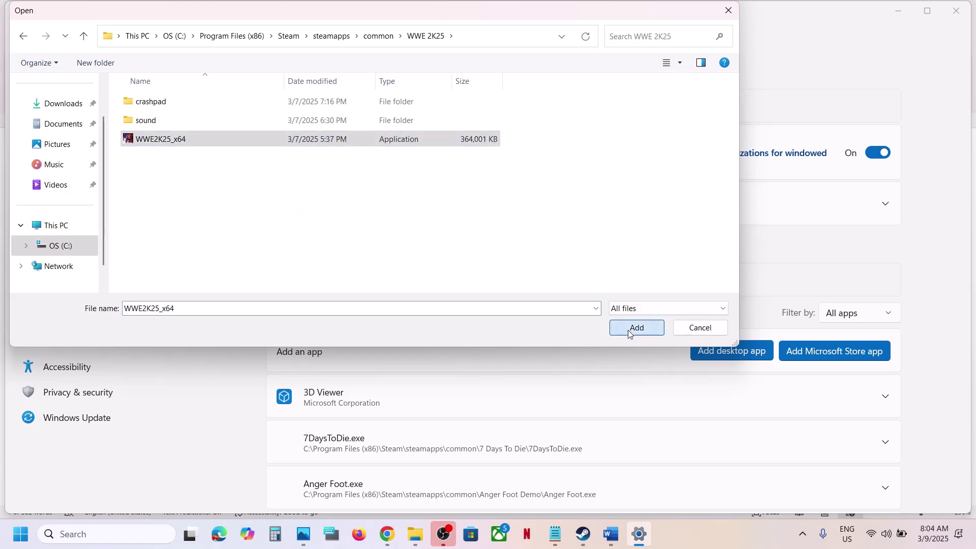
Set the GPU preference for WWE 2K25 to High Performance (NVIDIA GeForce RTX 3050 Laptop GPU) and close Settings
scroll(461, 392, down, 20)
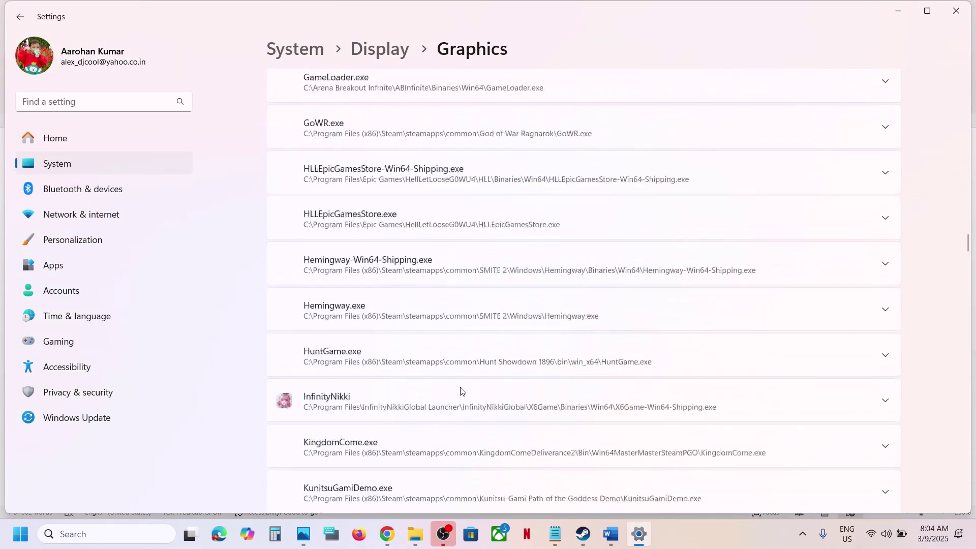
scroll(461, 391, down, 20)
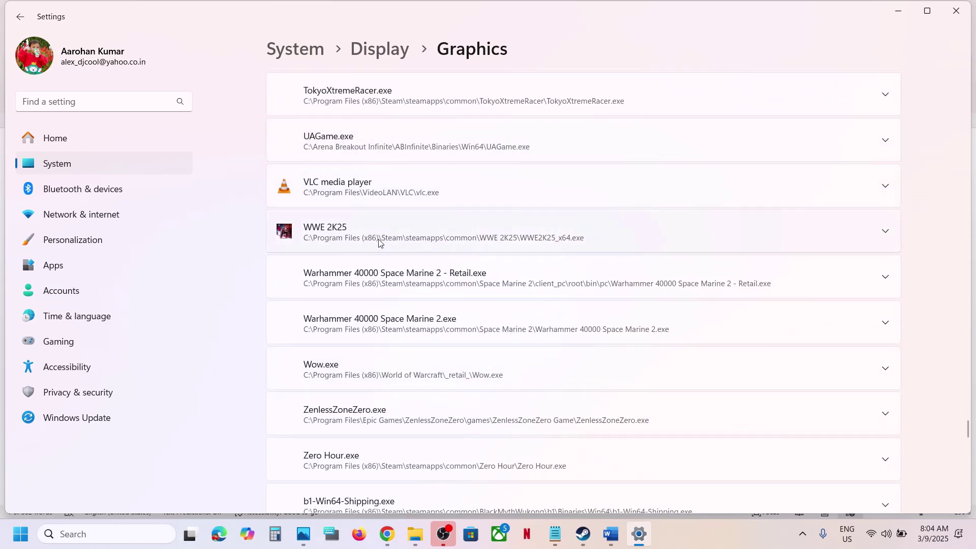
click(378, 243)
scroll(466, 229, down, 2)
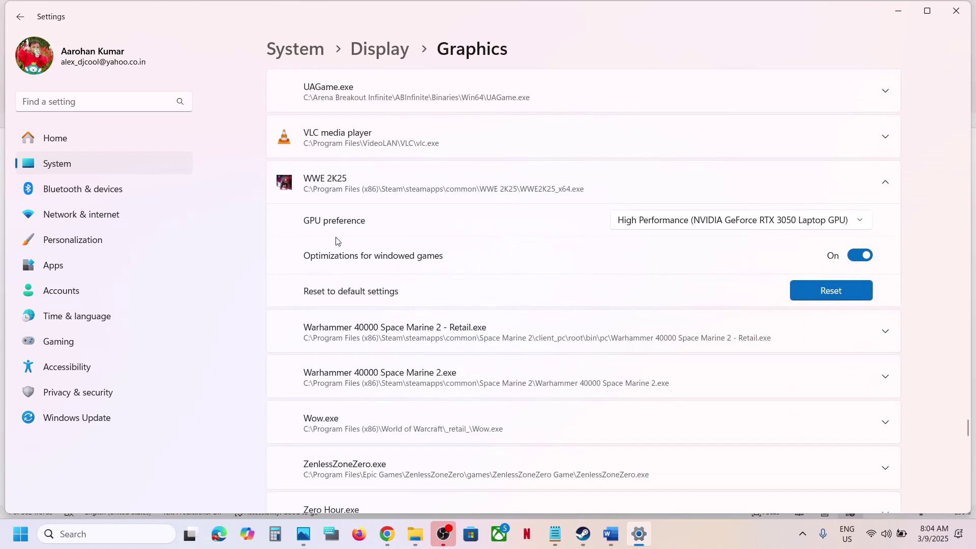
click(742, 226)
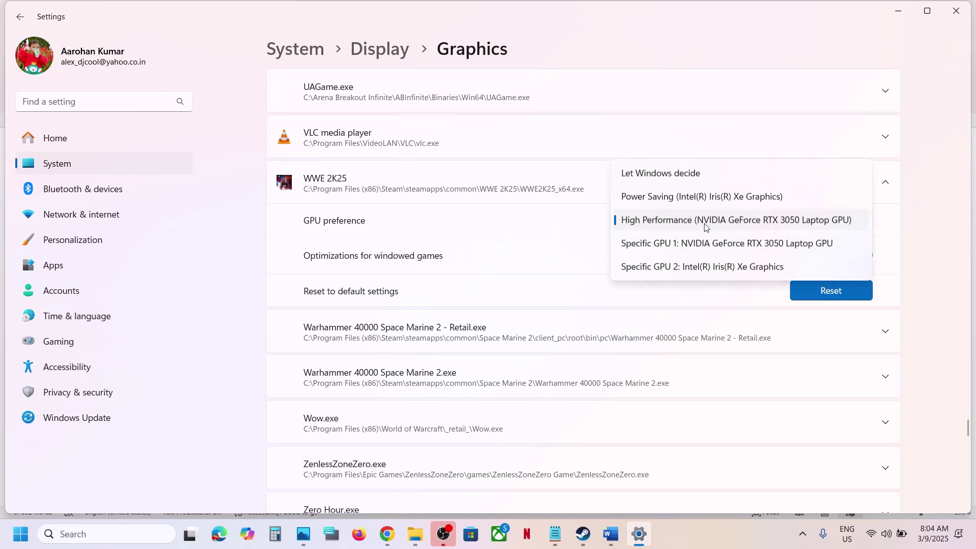
click(721, 221)
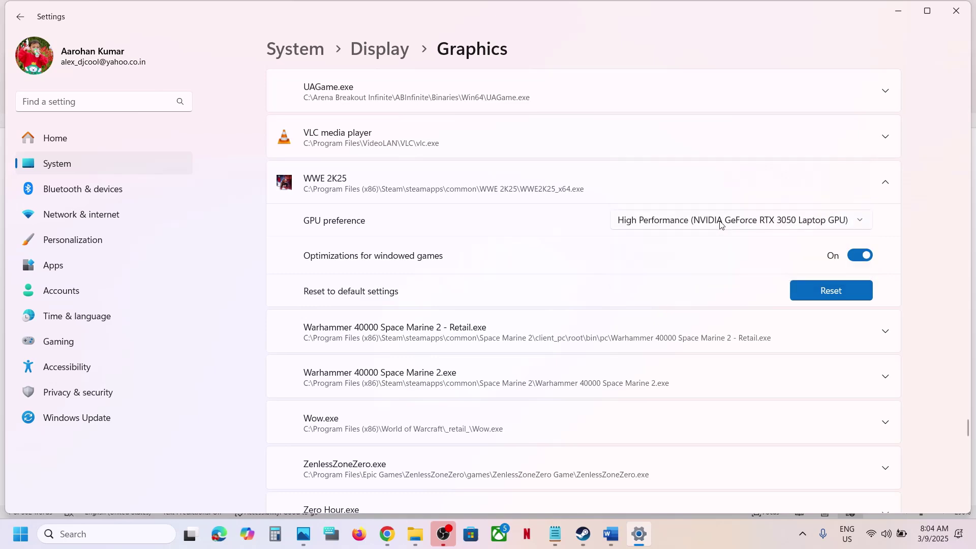
click(964, 11)
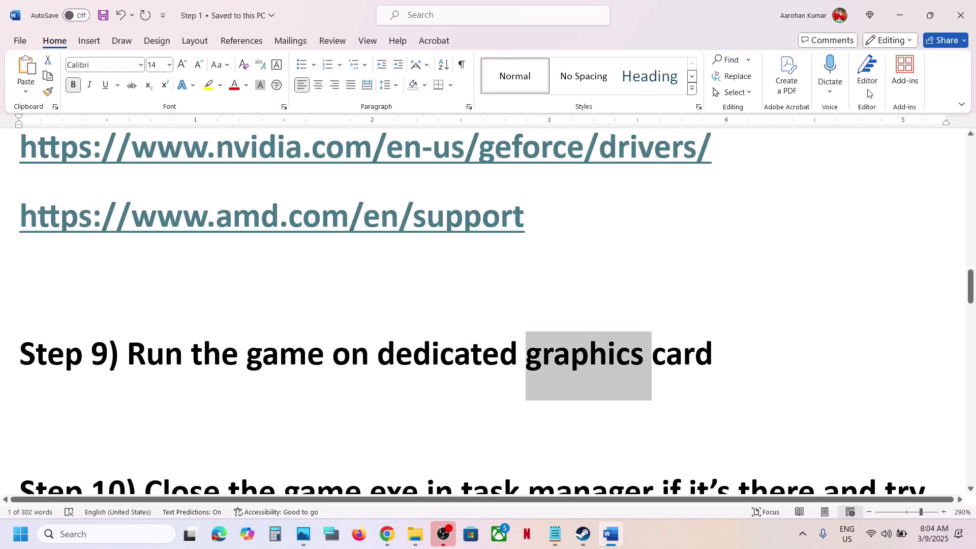
Continue to Step 10 in the Word document and highlight the instruction to close the game exe and launch the game again
scroll(565, 377, down, 3)
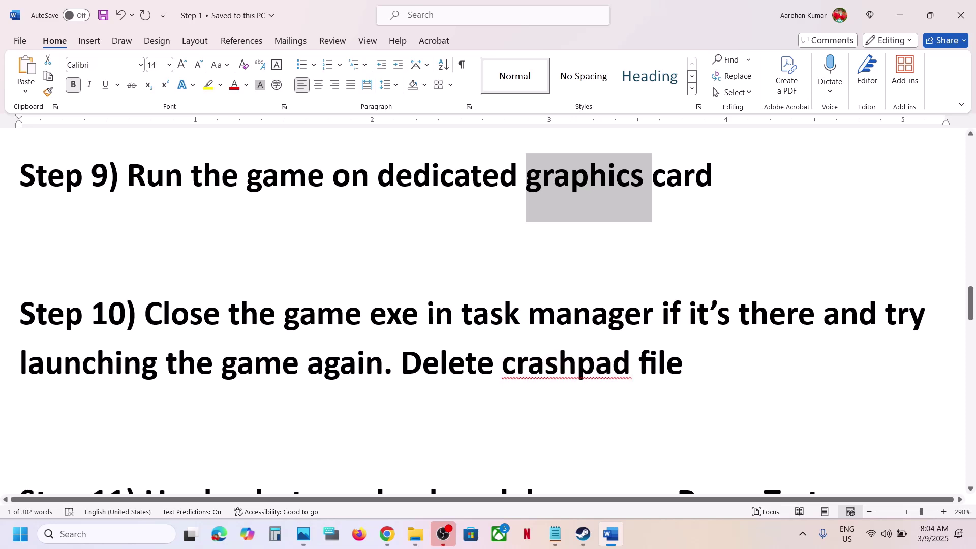
drag(214, 314, 780, 313)
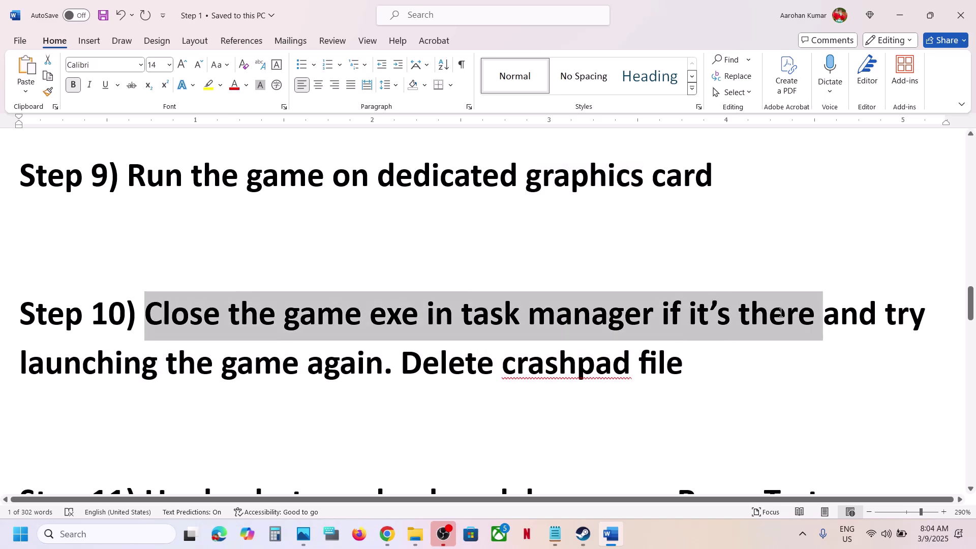
drag(668, 311, 383, 379)
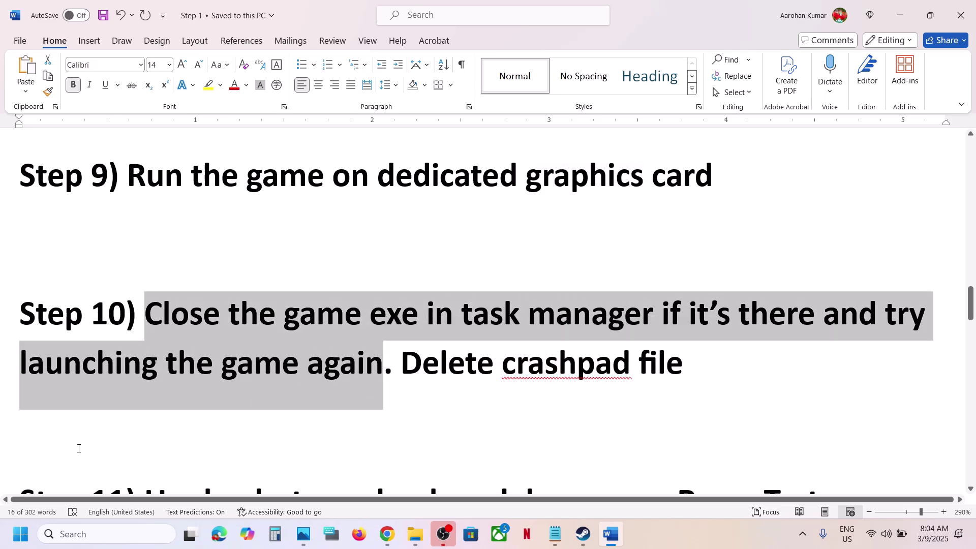
Check Task Manager's running processes, view the options for Steam Client WebHelper without ending it, and close Task Manager
right_click(22, 543)
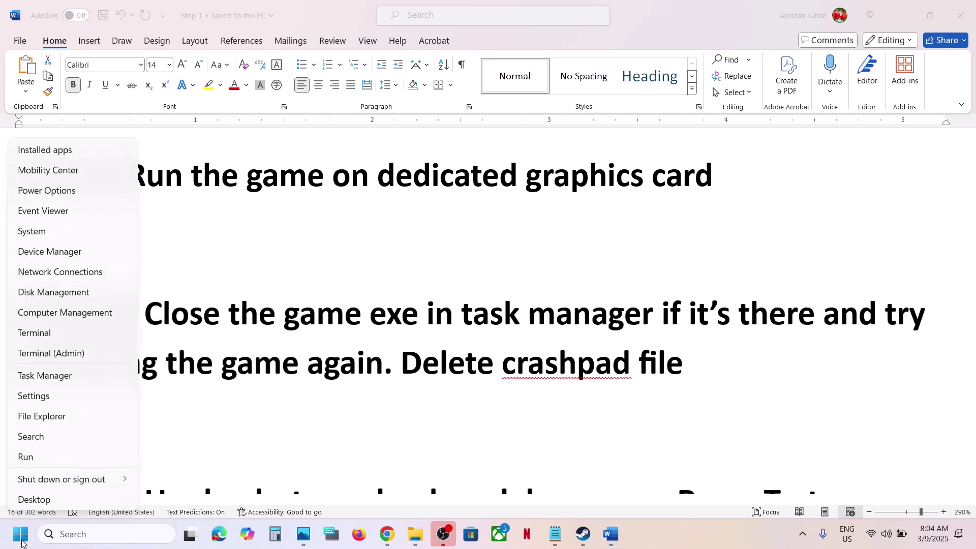
click(45, 376)
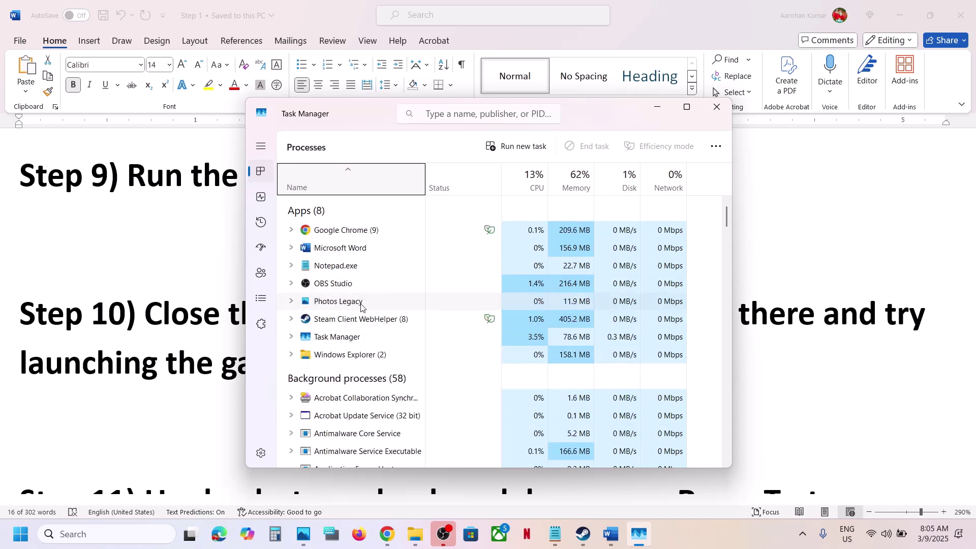
right_click(355, 319)
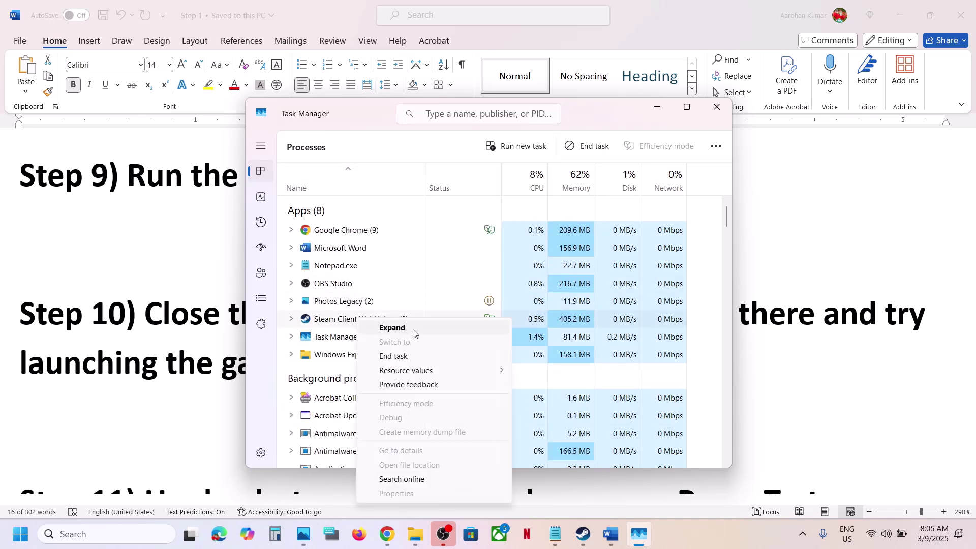
key(Escape)
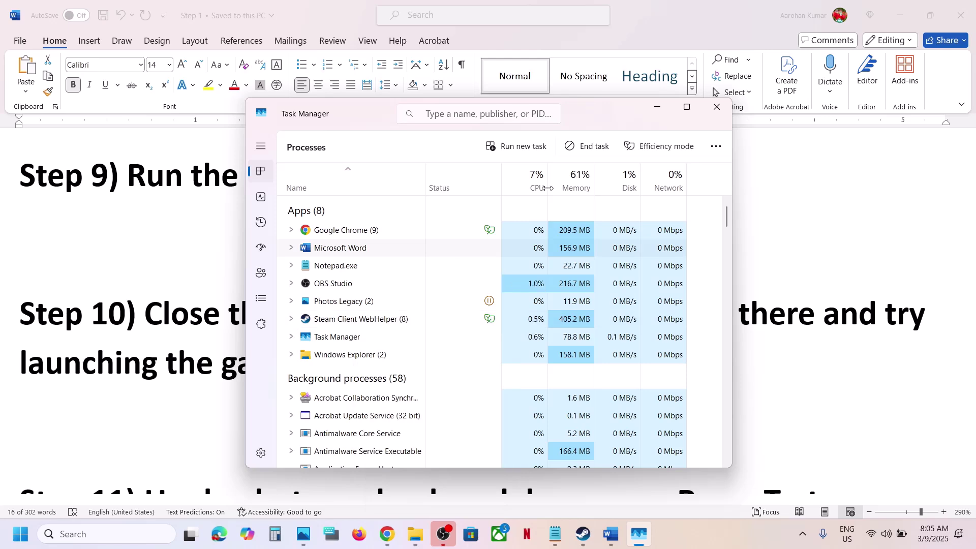
click(717, 107)
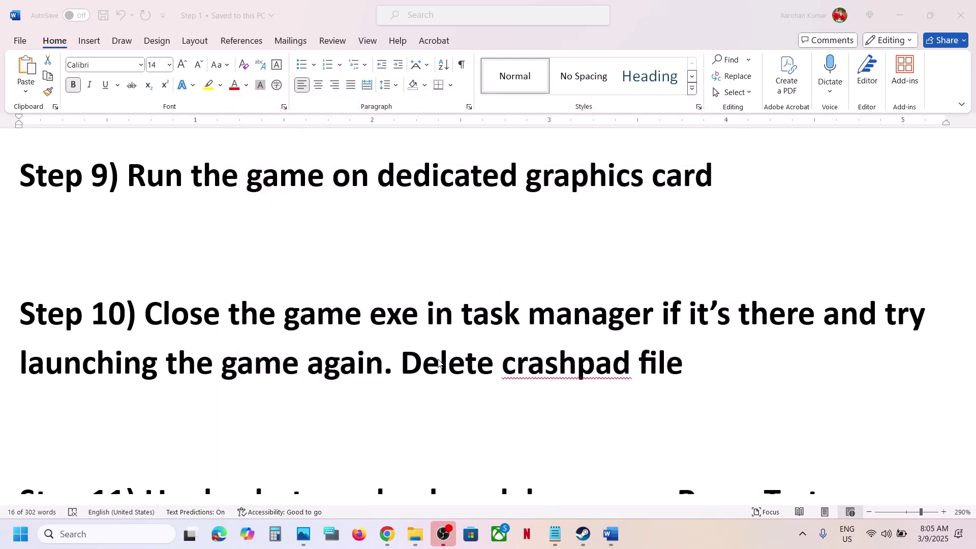
Highlight "Delete crashpad file" in Step 10, then switch to Steam and browse the local files of WWE 2K25
drag(402, 362, 680, 365)
click(583, 534)
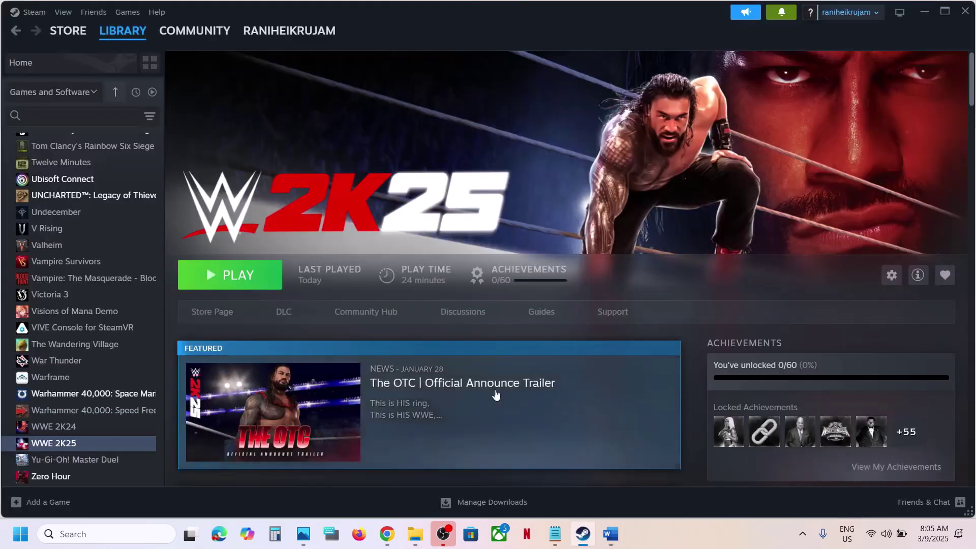
right_click(59, 452)
mouse_move(117, 413)
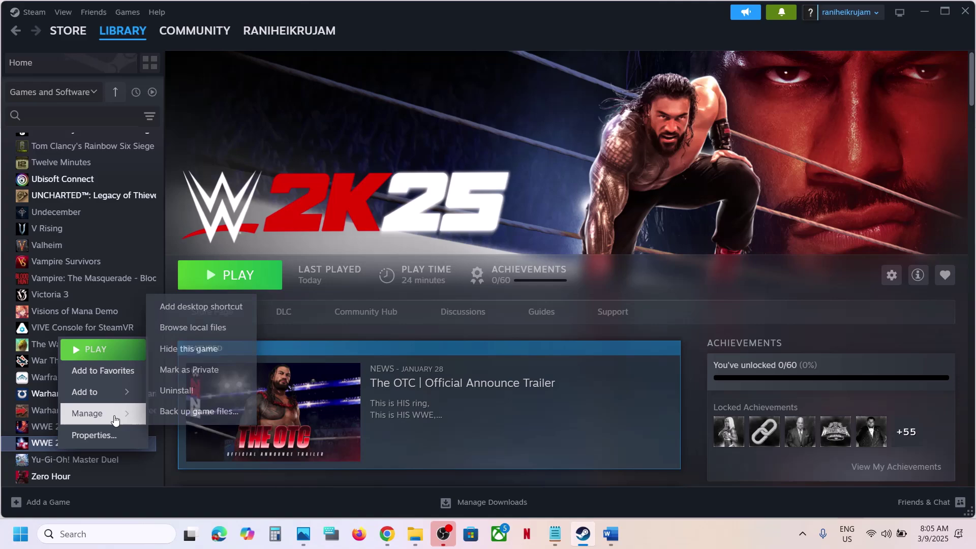
click(214, 337)
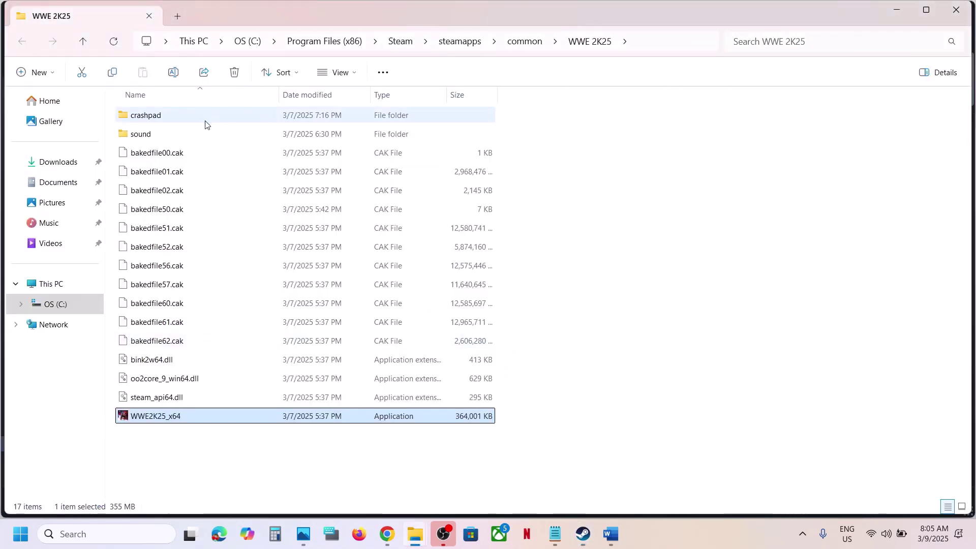
Copy the crashpad folder from the WWE 2K25 folder to the desktop
click(178, 118)
right_click(172, 117)
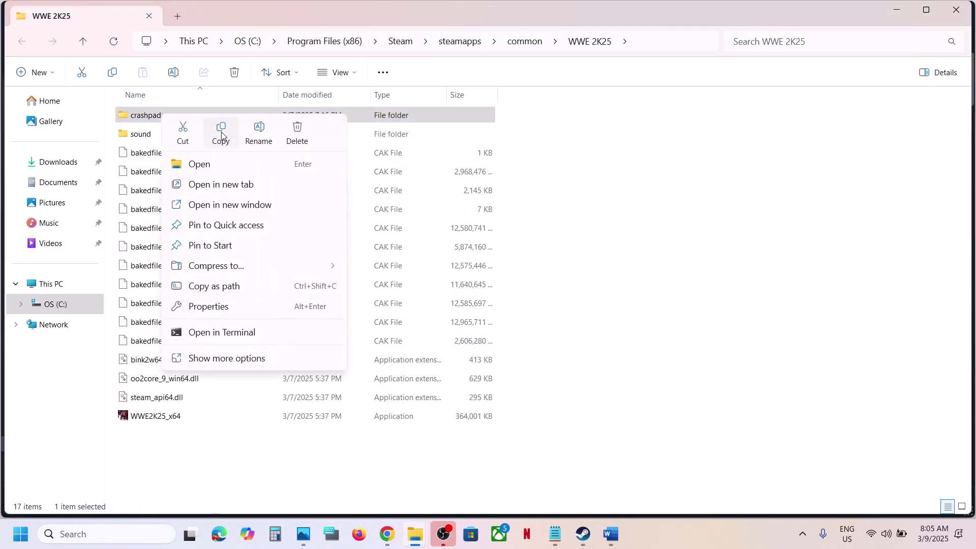
click(220, 131)
key(super+d)
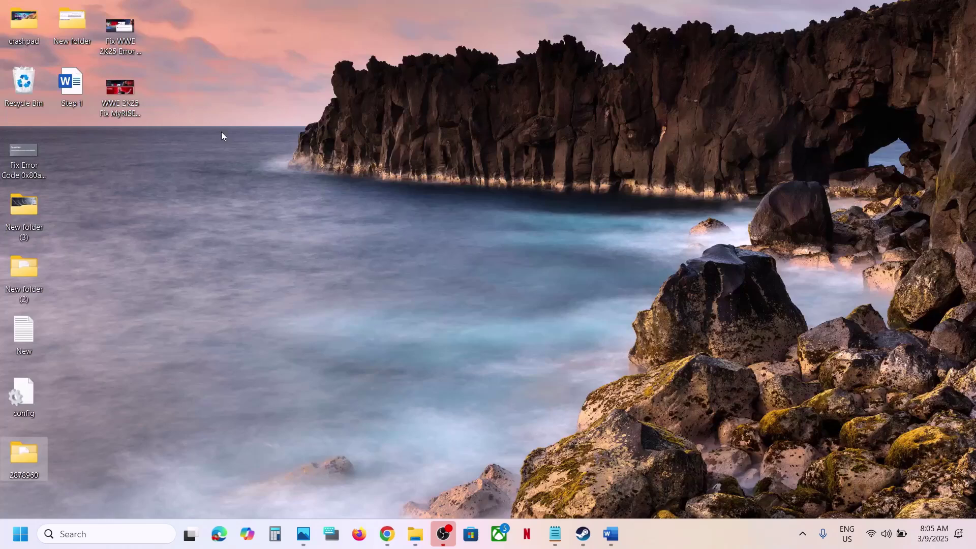
key(ctrl+v)
click(218, 201)
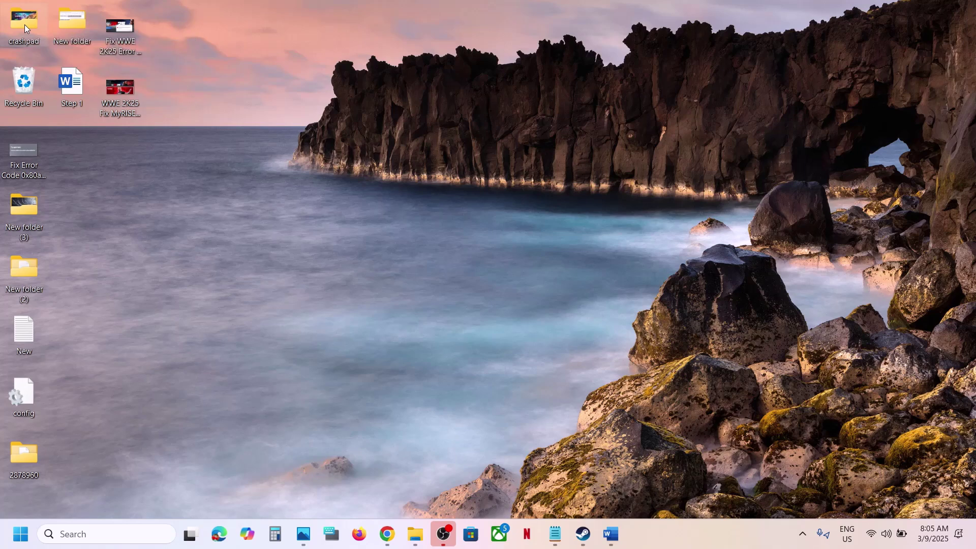
Return to the WWE 2K25 folder and view the Delete option for the crashpad folder without deleting it
click(415, 533)
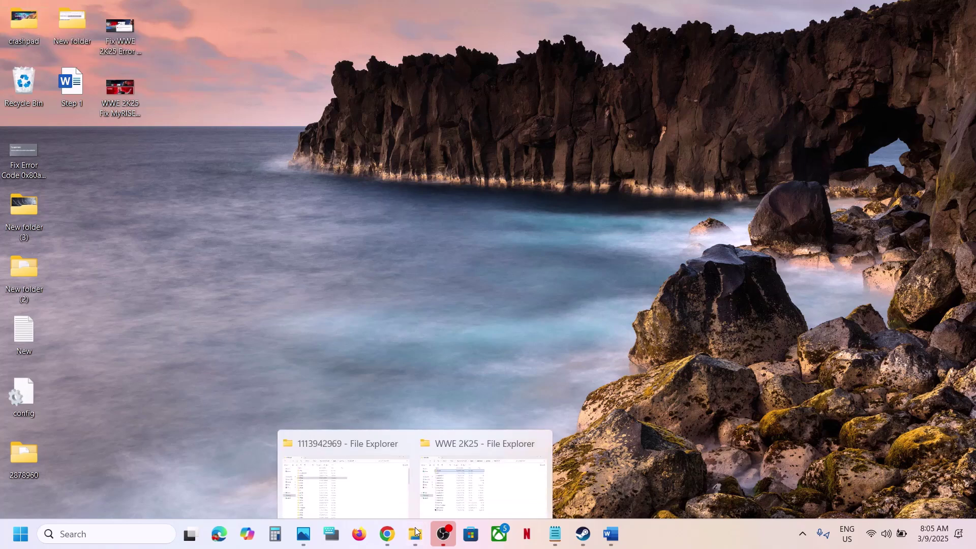
click(455, 501)
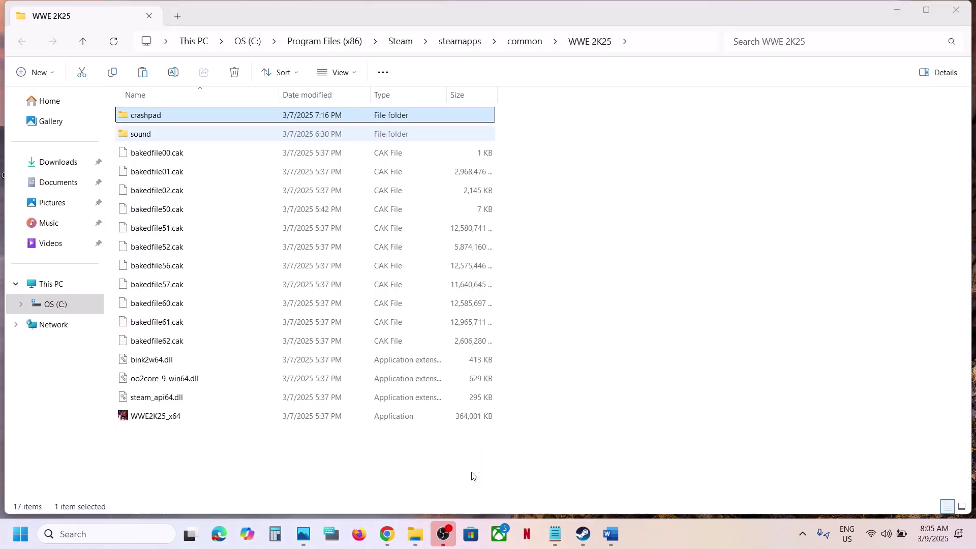
right_click(172, 117)
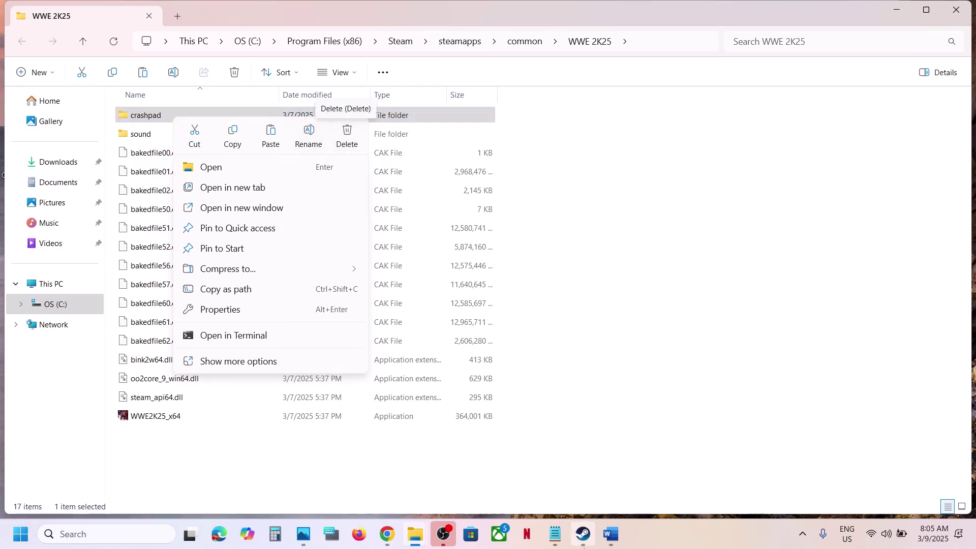
click(583, 543)
Switch to the Word document, highlight Step 11's instructions on peripherals, monitors, background software and undervolt, and continue to Step 12
click(611, 535)
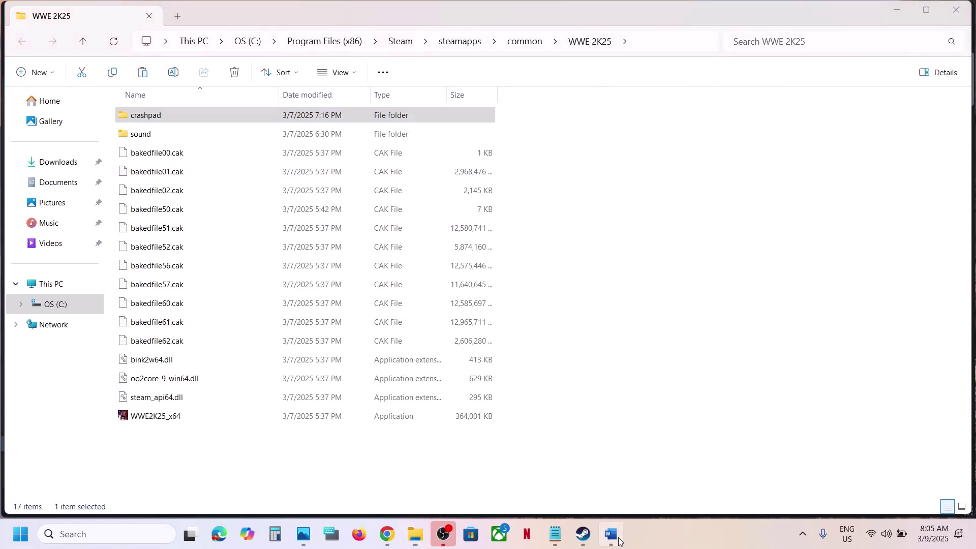
scroll(427, 387, down, 5)
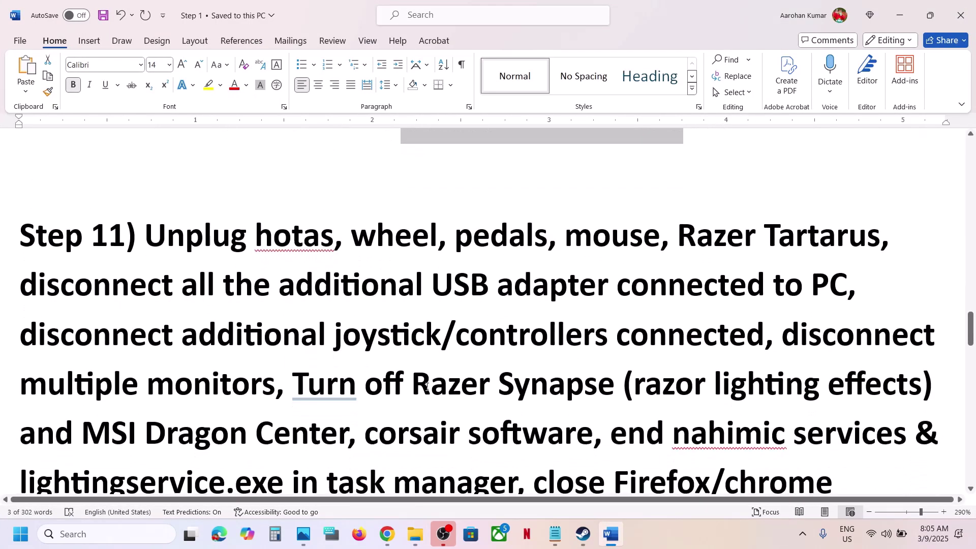
drag(147, 230, 550, 288)
scroll(549, 289, down, 4)
scroll(381, 264, up, 1)
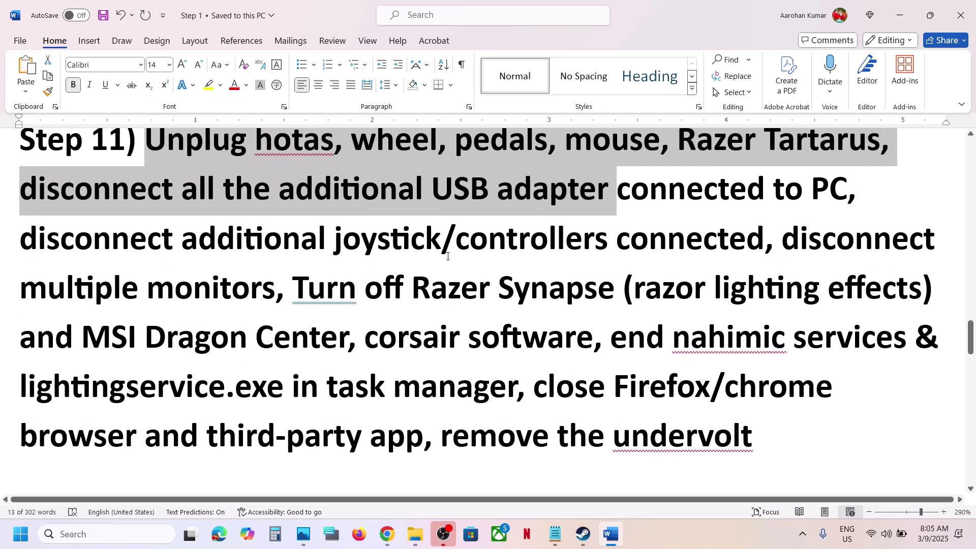
drag(20, 239, 762, 240)
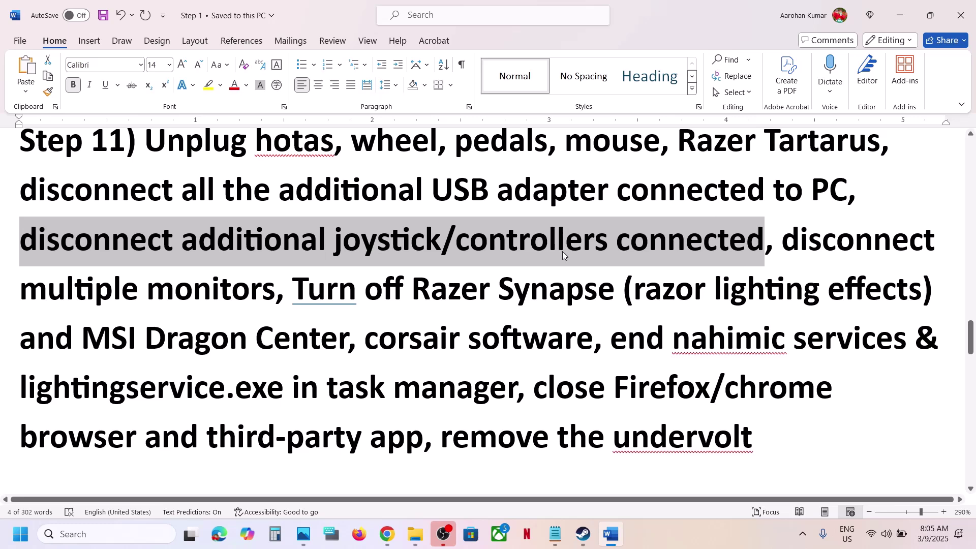
drag(783, 239, 277, 300)
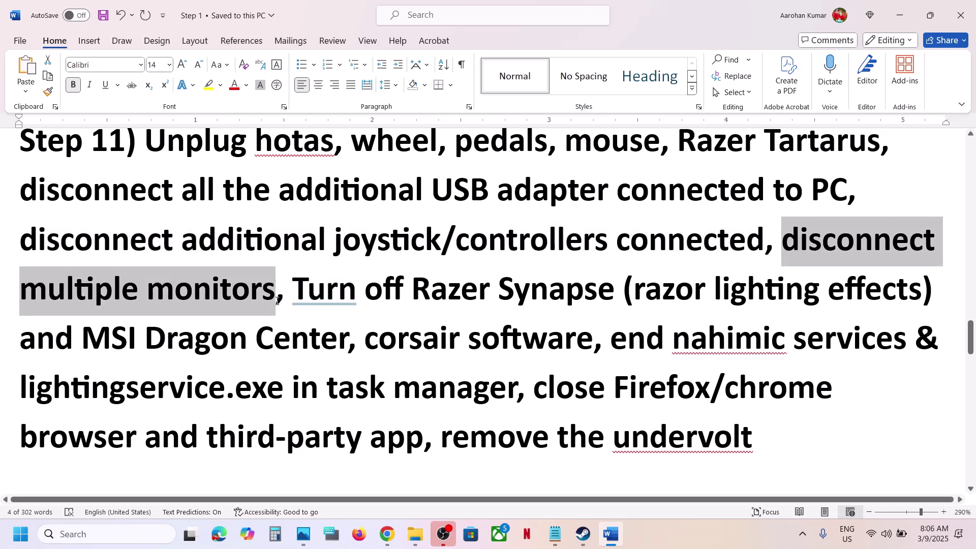
drag(294, 291, 752, 438)
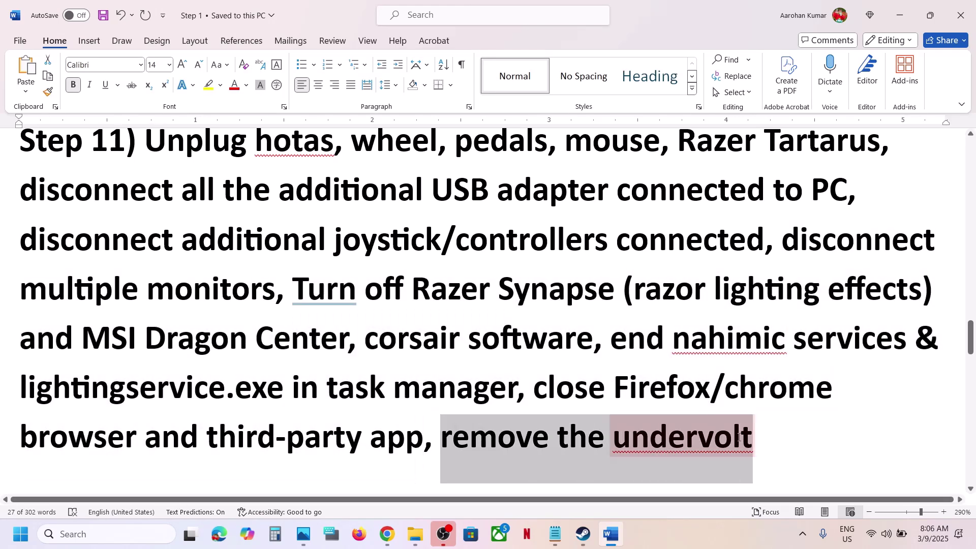
click(345, 344)
scroll(345, 344, down, 5)
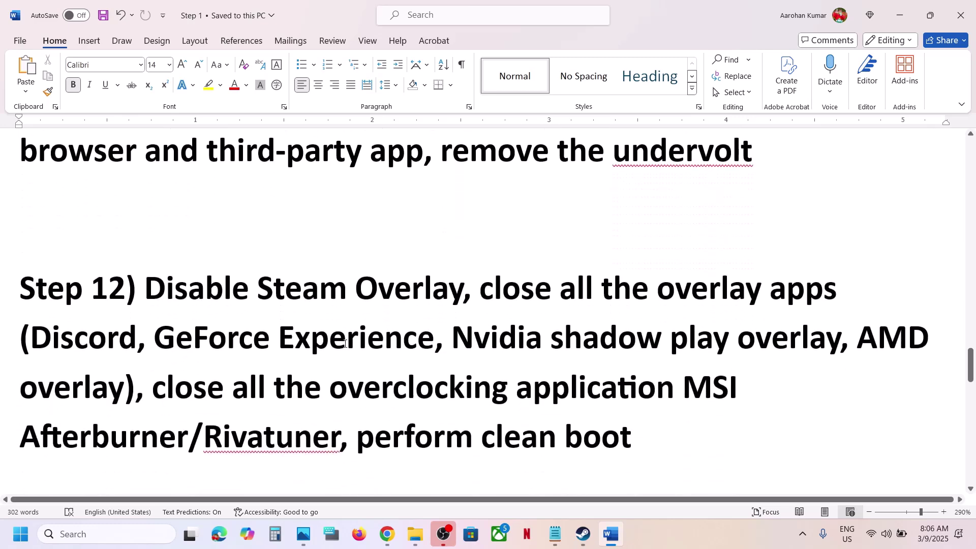
Switch to Steam, open the WWE 2K25 properties, and toggle the in-game Steam Overlay on and back off
key(alt+Tab)
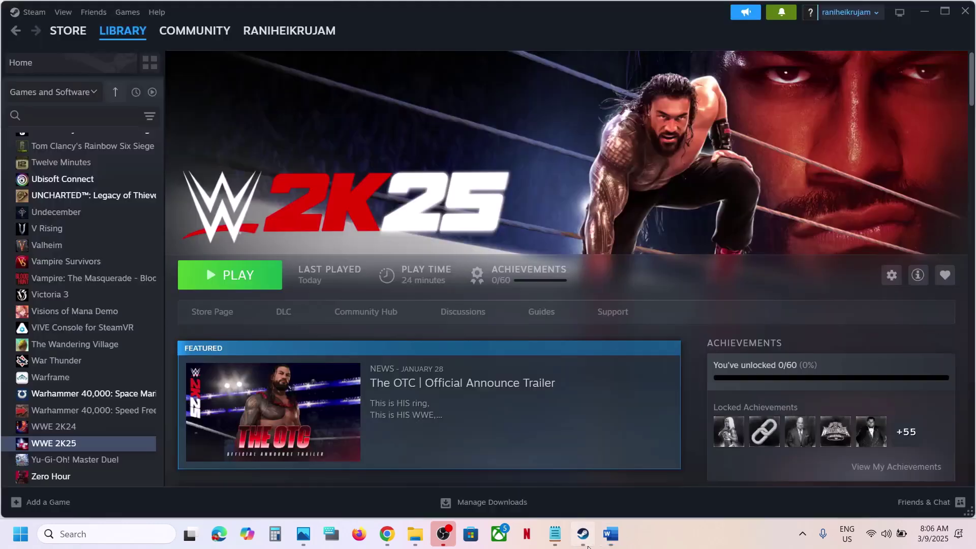
right_click(70, 445)
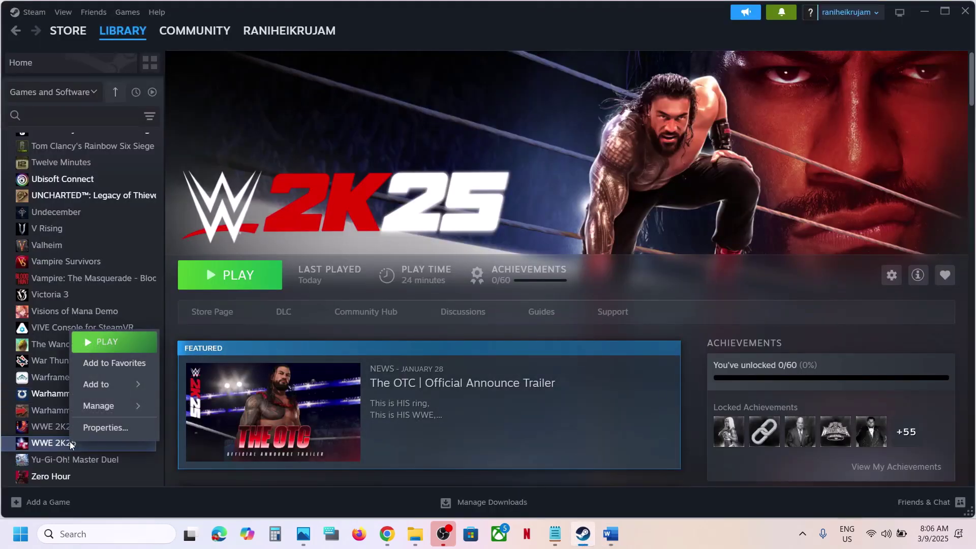
click(101, 425)
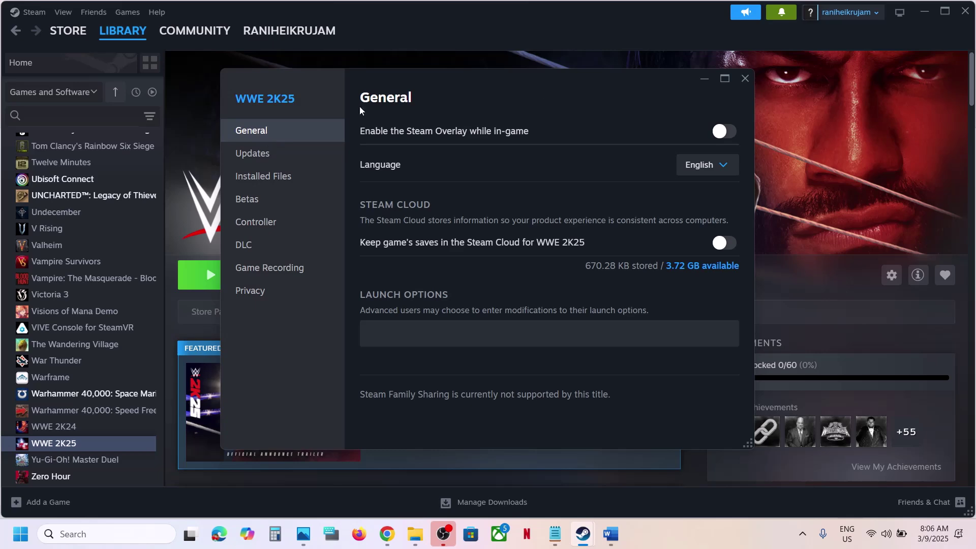
click(721, 131)
click(720, 131)
Switch to the Word document and highlight Discord and GeForce Experience in Step 12's list of overlay apps
click(611, 533)
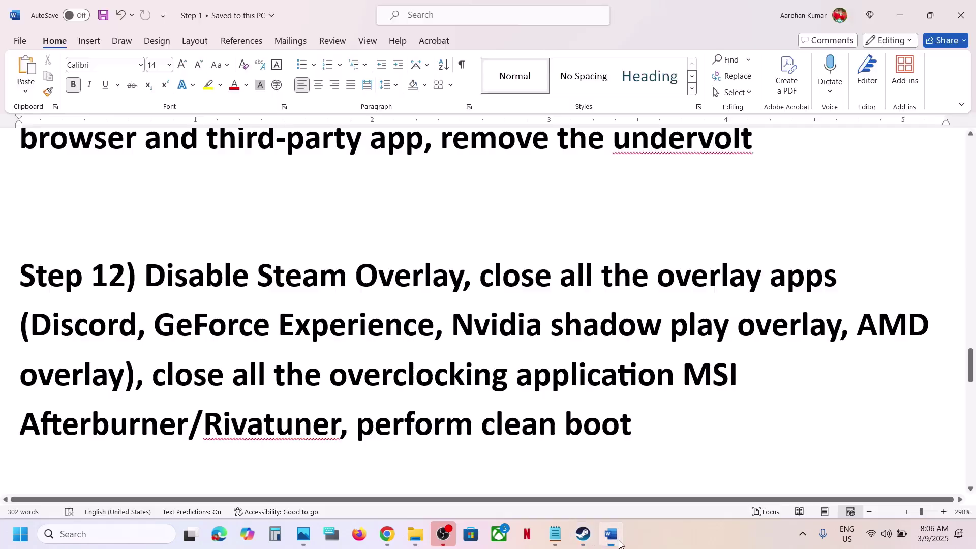
double_click(112, 338)
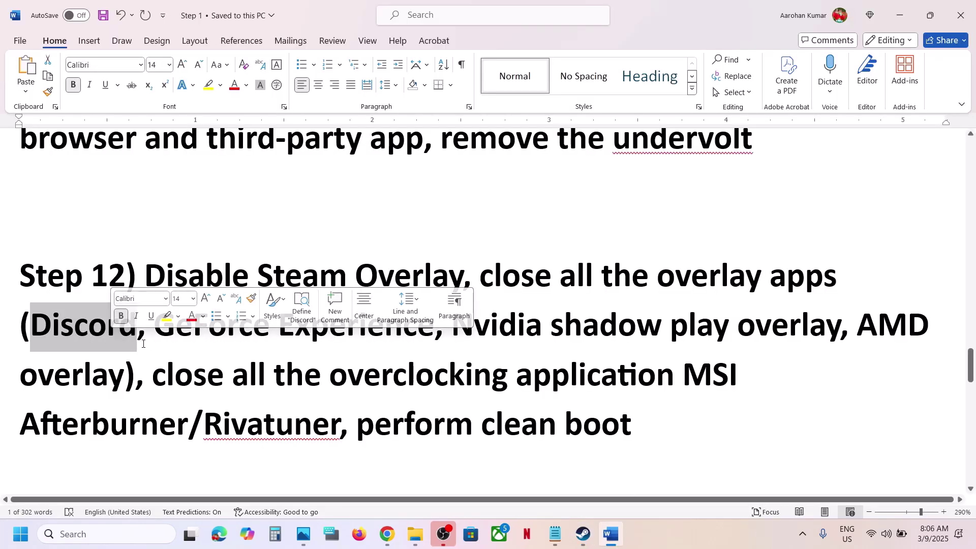
click(171, 336)
drag(172, 336, 431, 338)
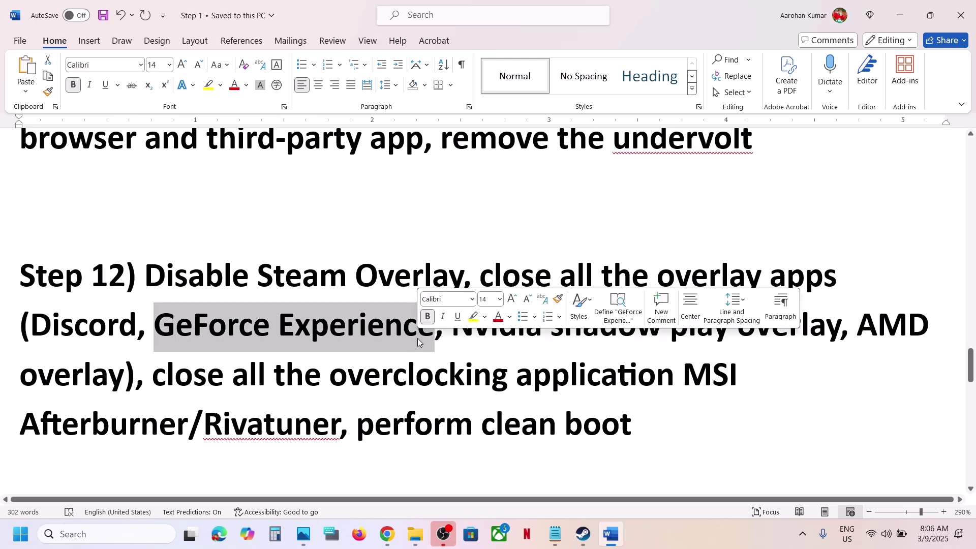
Open the NVIDIA app, view the NVIDIA overlay option in its settings, and close the app
click(121, 533)
text(nvi)
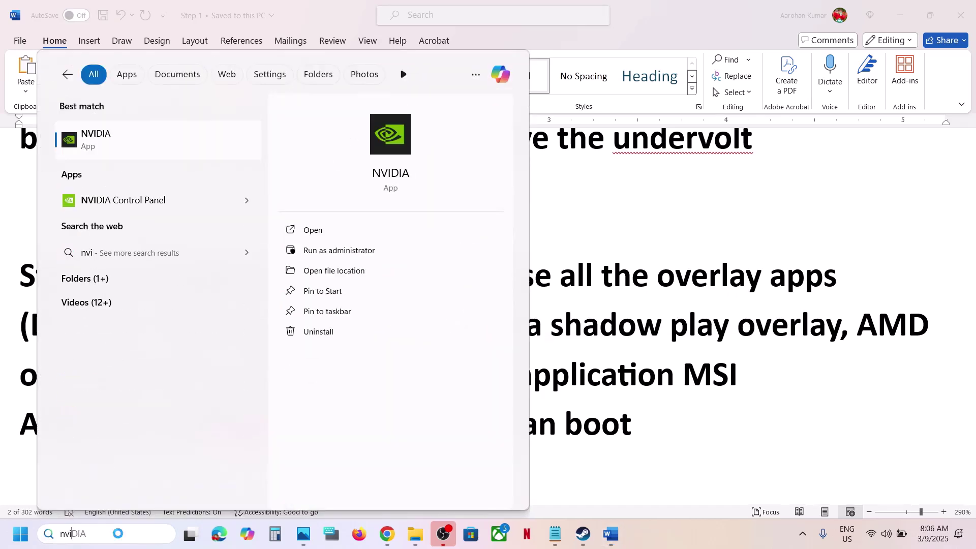
key(Return)
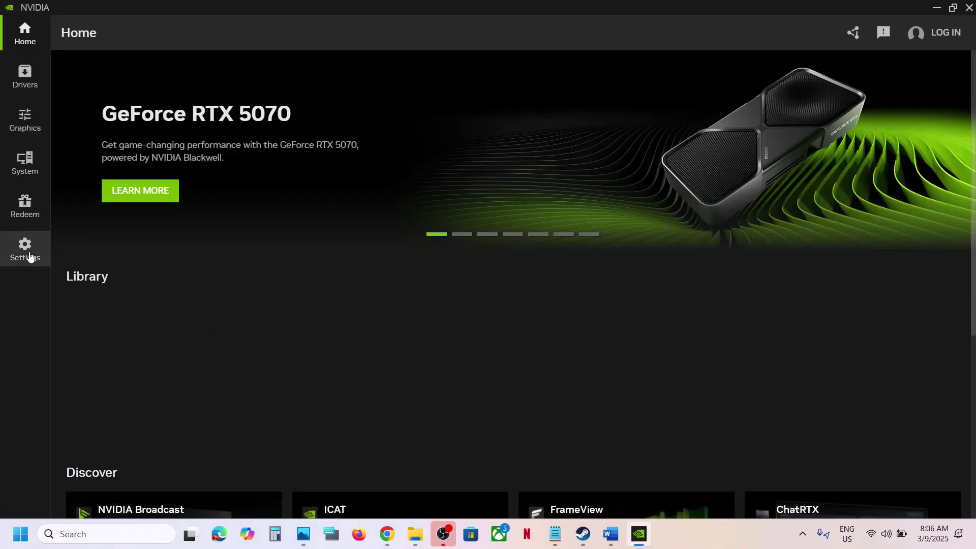
click(29, 256)
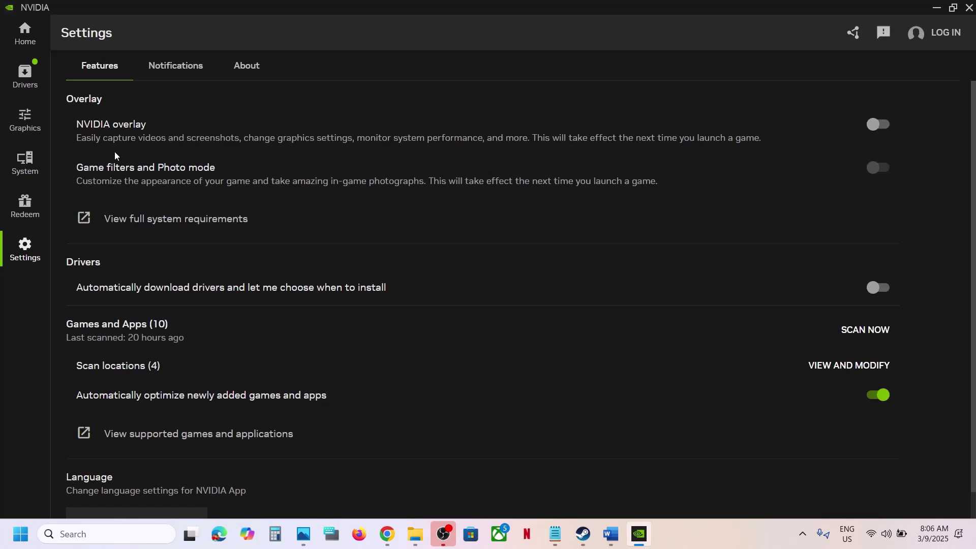
click(968, 11)
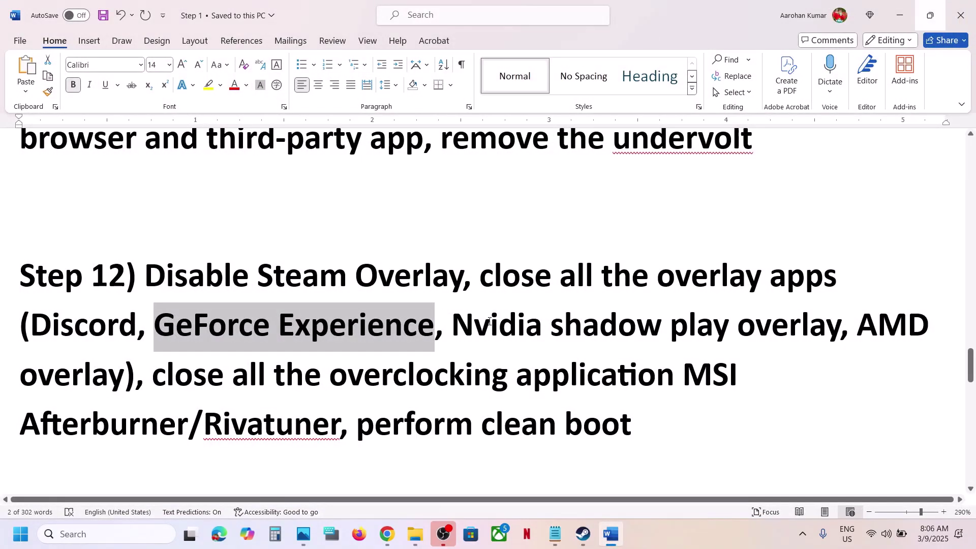
Highlight Step 12's instruction to close all overlay apps, copy the MSI Afterburner name, and search Windows for it
click(489, 322)
drag(480, 275, 786, 286)
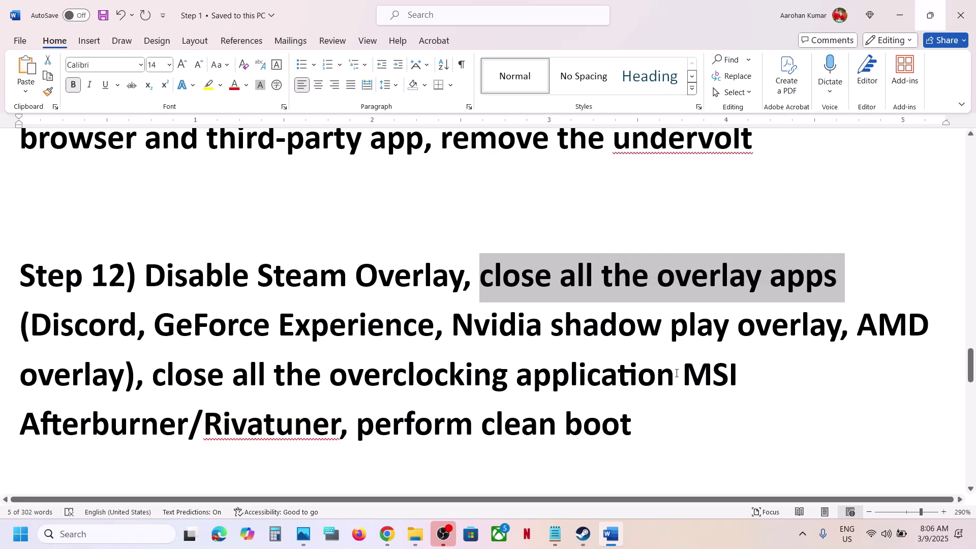
drag(686, 374, 181, 431)
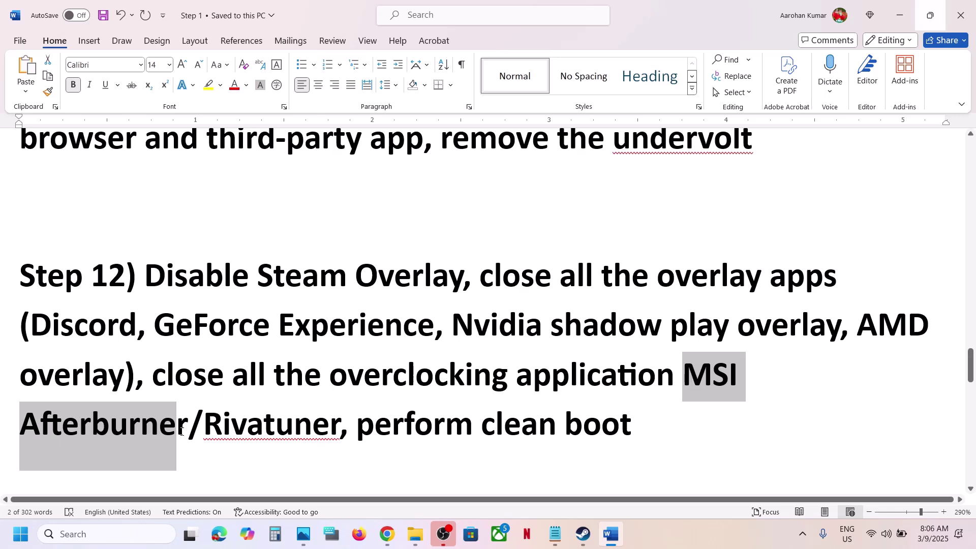
key(ctrl+c)
click(60, 535)
key(ctrl+v)
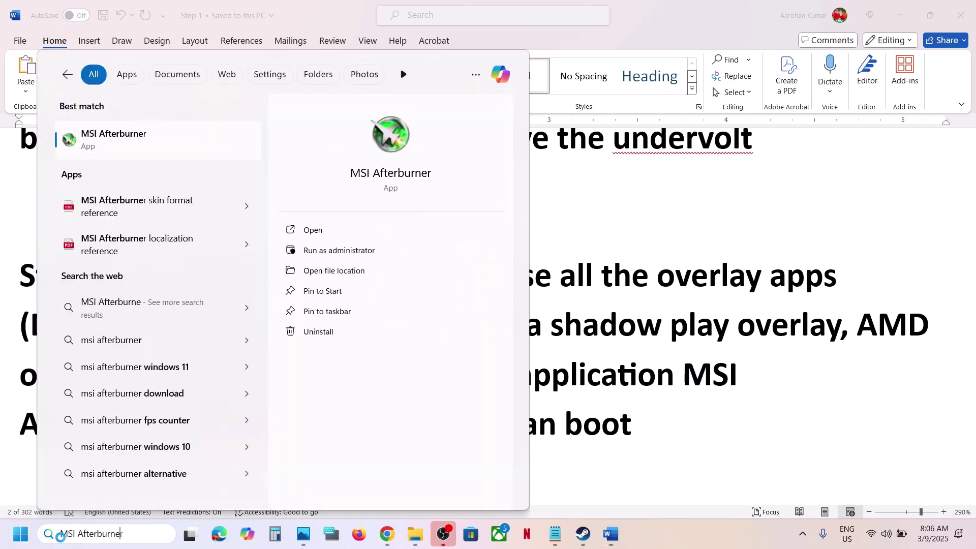
key(Escape)
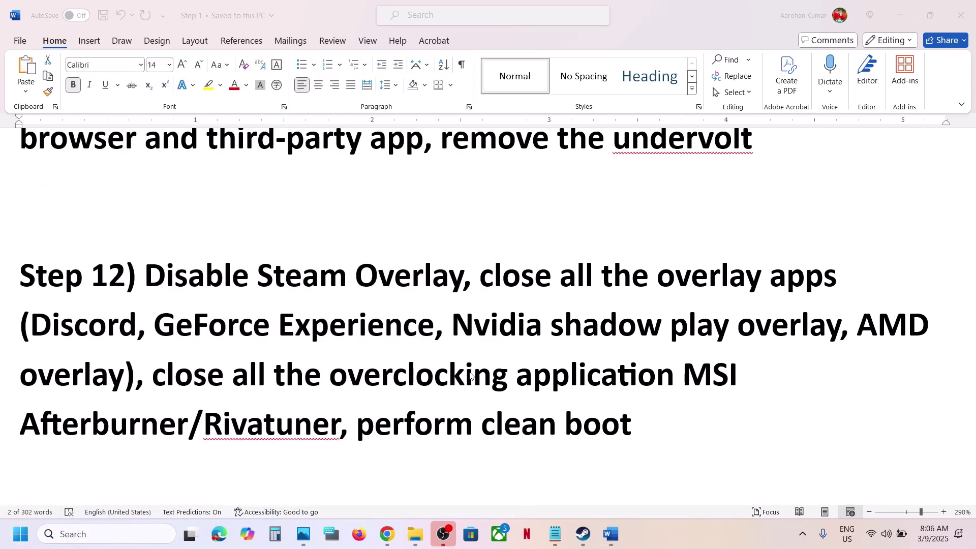
Highlight Rivatuner in Step 12, open MSI Afterburner through a Windows search, and minimize its window
ctrl+double_click(316, 423)
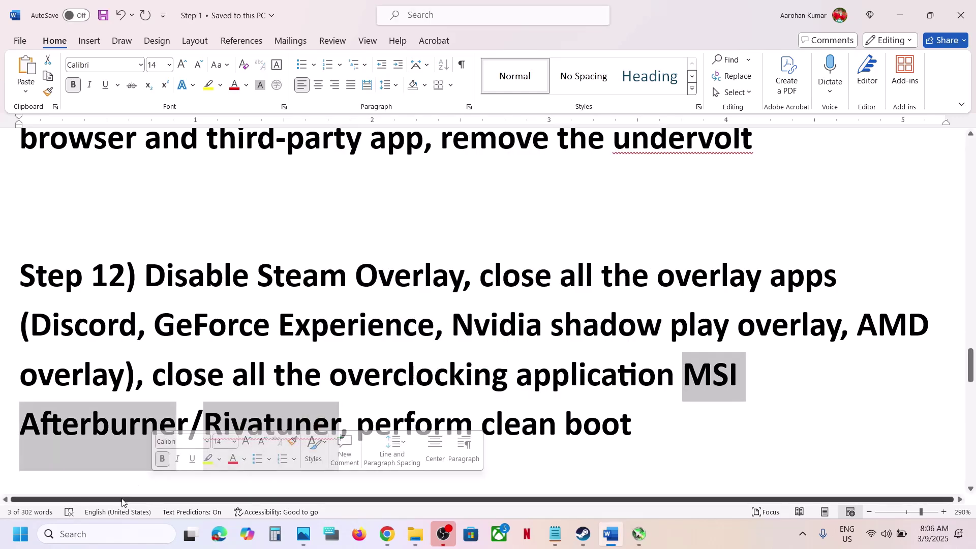
click(98, 533)
text(MSI Afterburne)
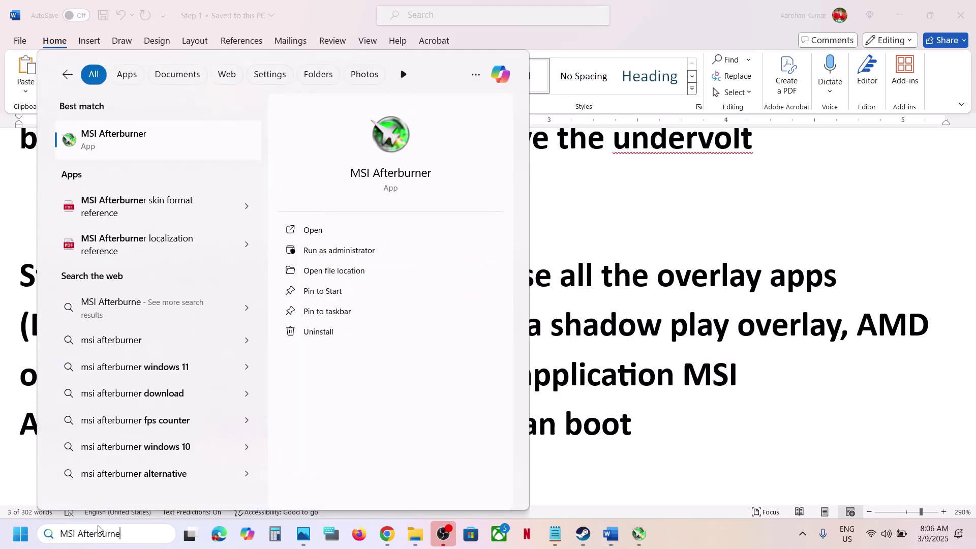
click(168, 143)
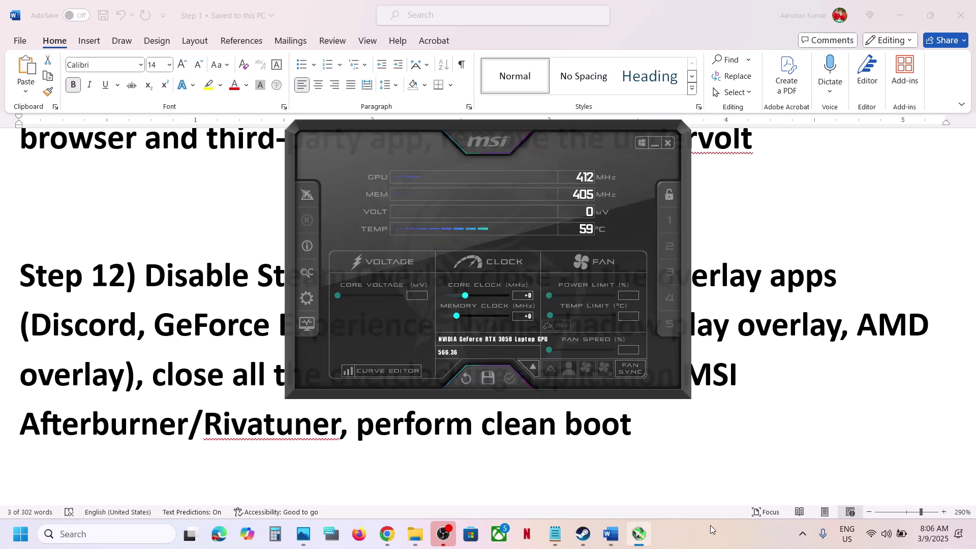
click(655, 145)
Close the MSI Afterburner instance running in the background
click(802, 537)
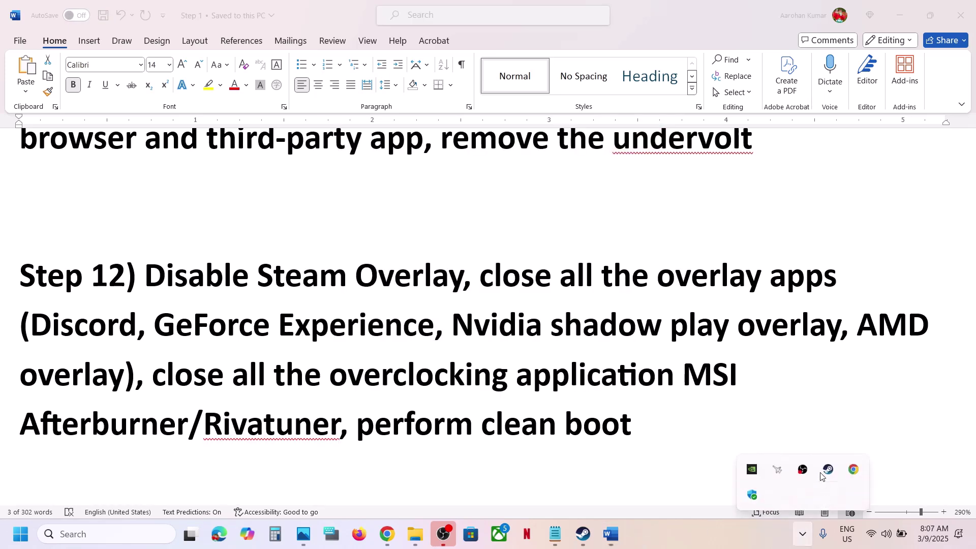
right_click(801, 470)
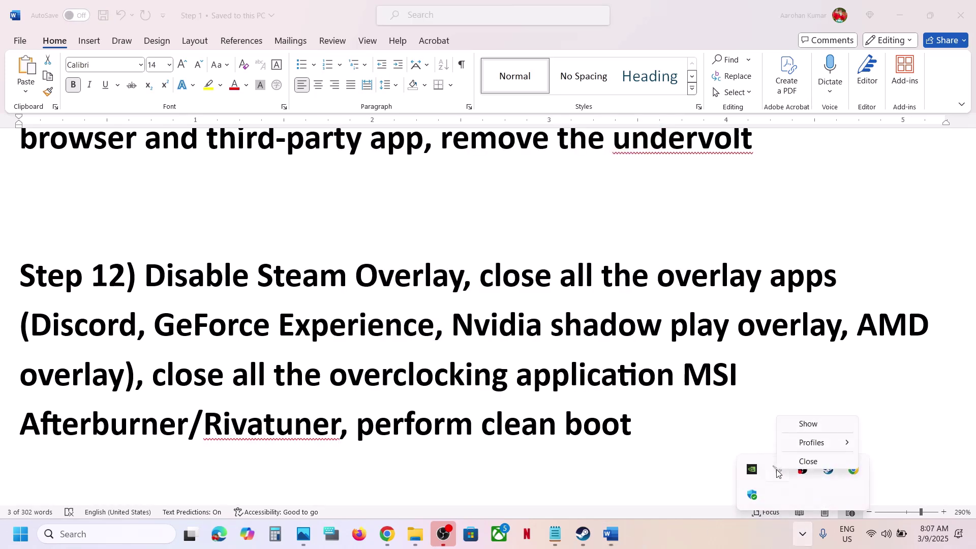
click(807, 462)
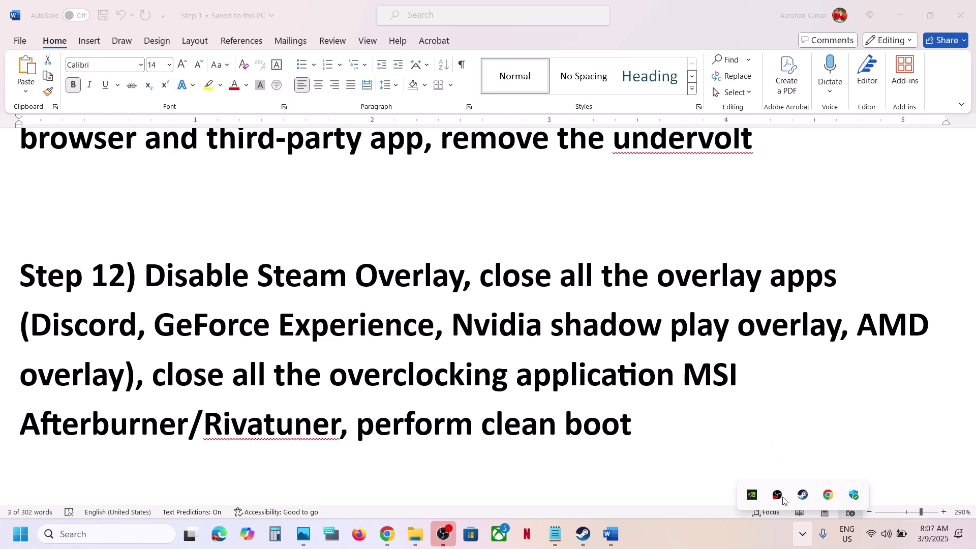
click(713, 545)
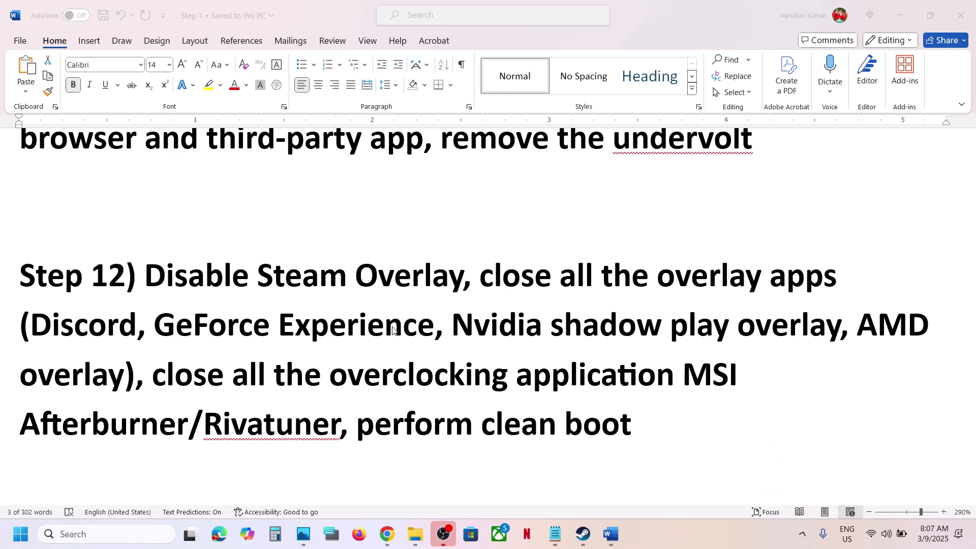
Highlight Step 12's instruction to close all overclocking applications and continue to Step 13 in the document
click(493, 425)
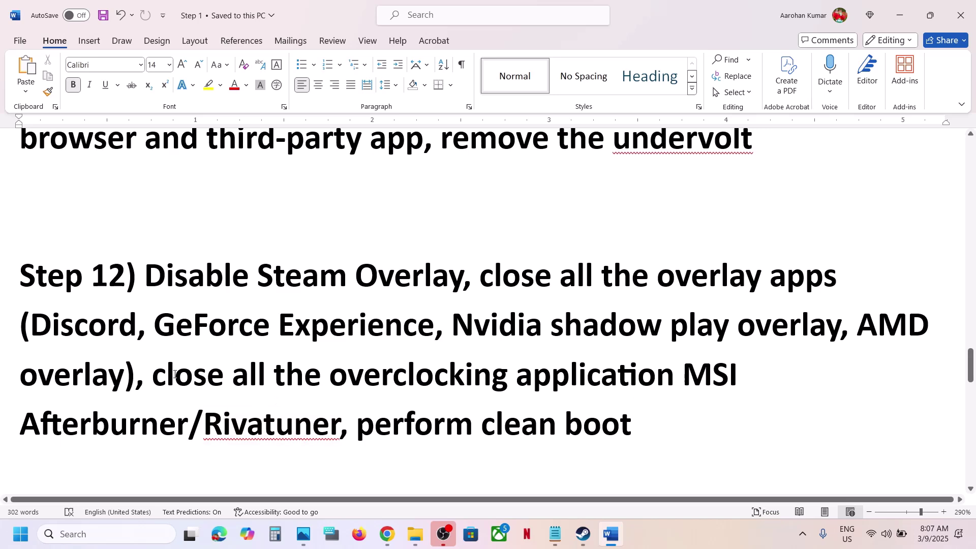
drag(170, 375, 584, 377)
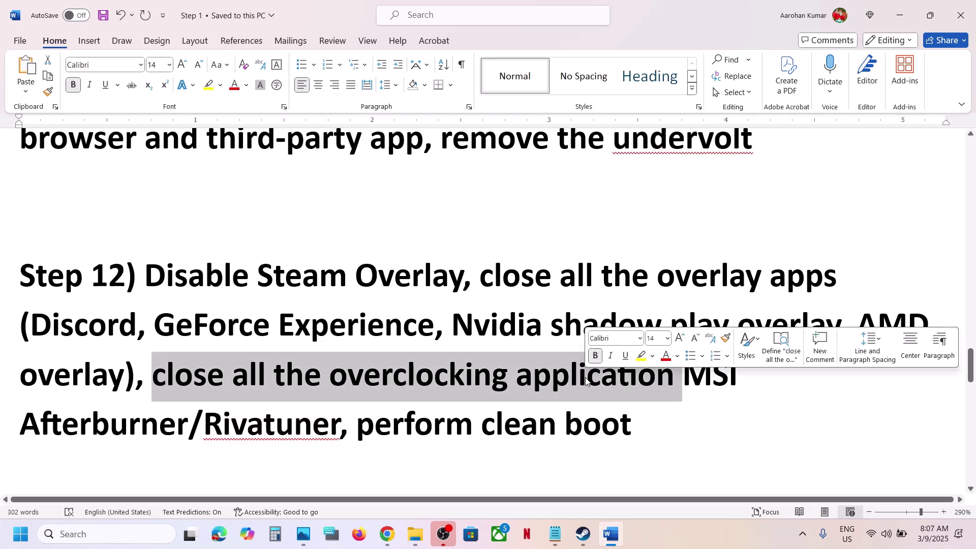
scroll(310, 302, down, 5)
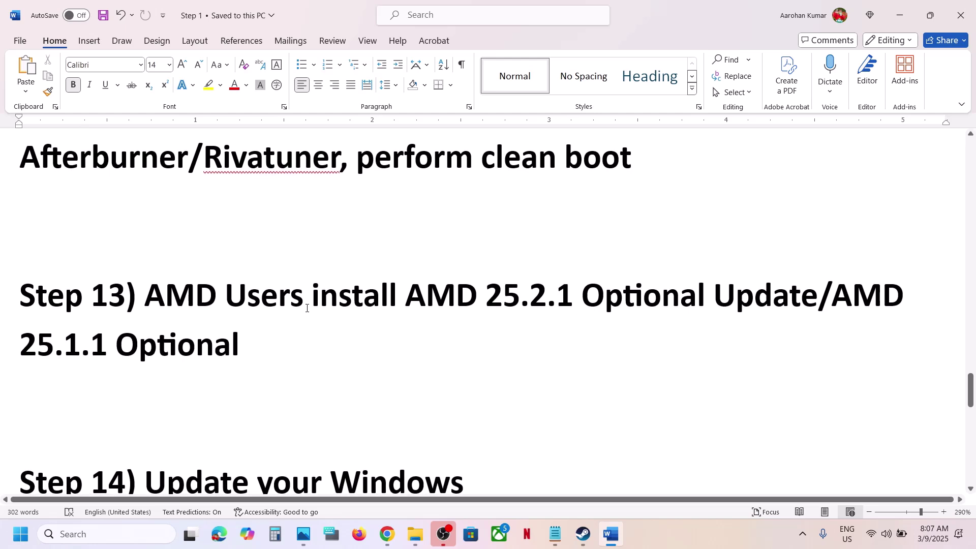
scroll(265, 310, up, 1)
click(220, 311)
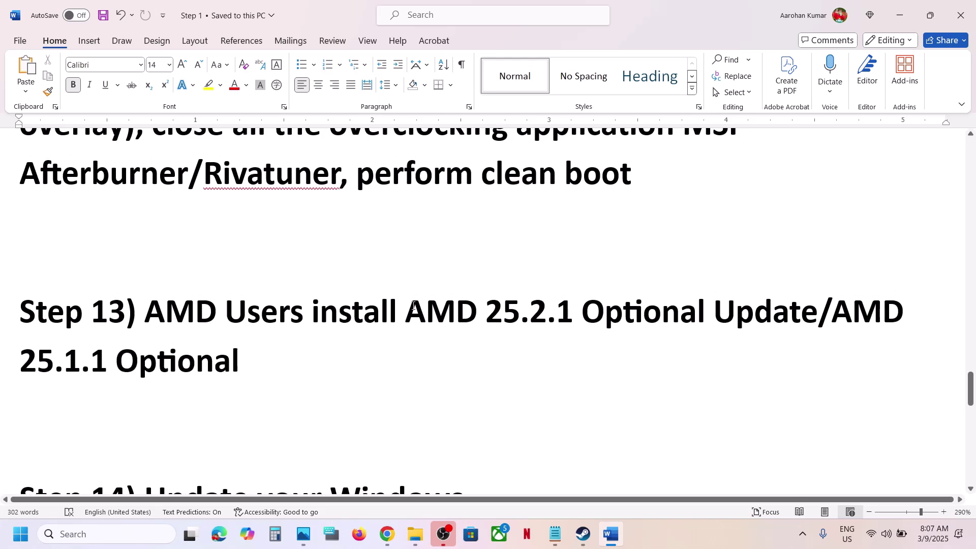
Copy "AMD 25.2.1 Optional Update" from Step 13, search for it in a new Chrome tab, and open AMD's release notes
drag(414, 305, 811, 314)
key(ctrl+c)
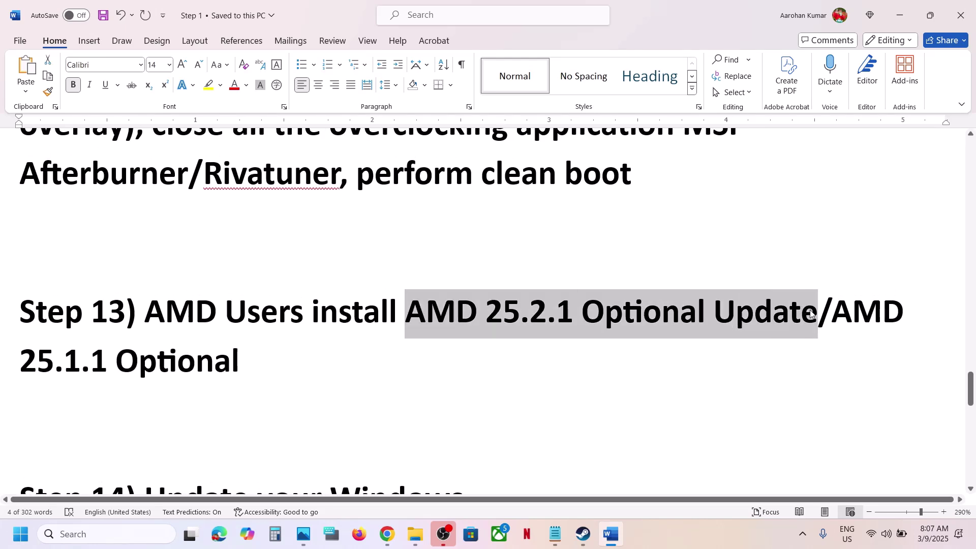
right_click(384, 534)
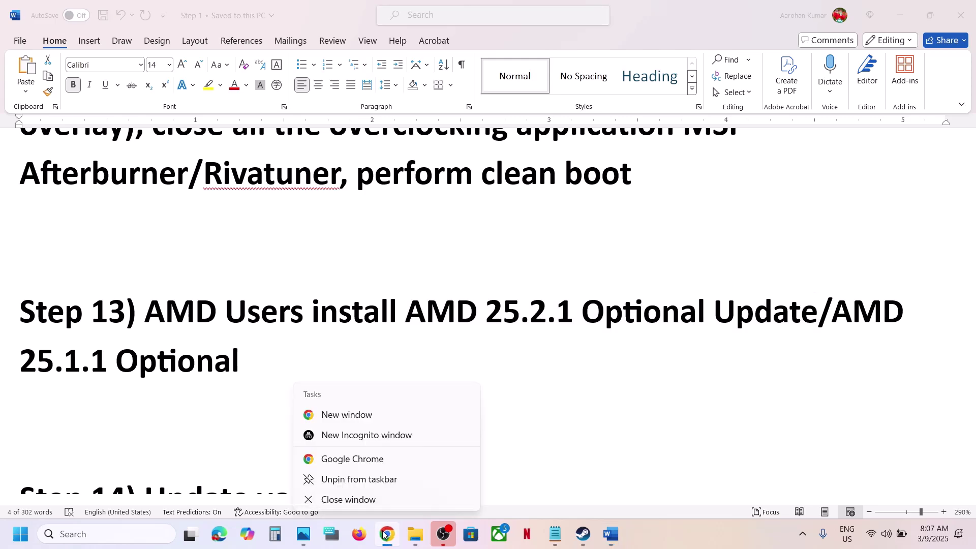
click(385, 534)
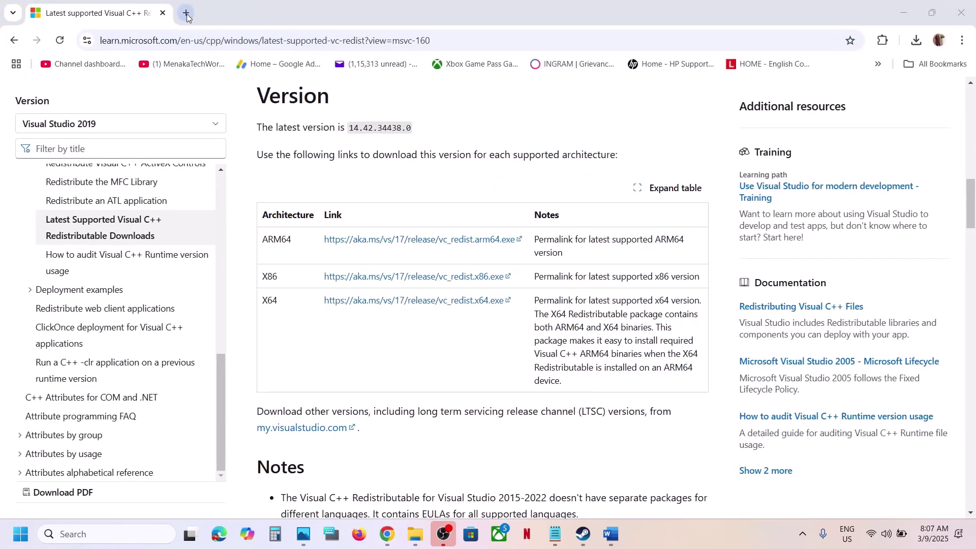
click(186, 14)
key(ctrl+v)
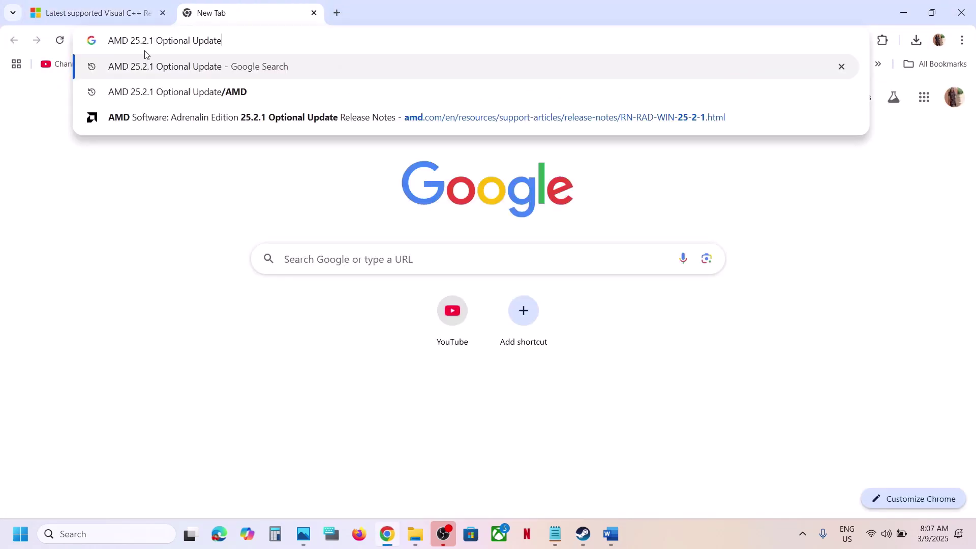
key(Return)
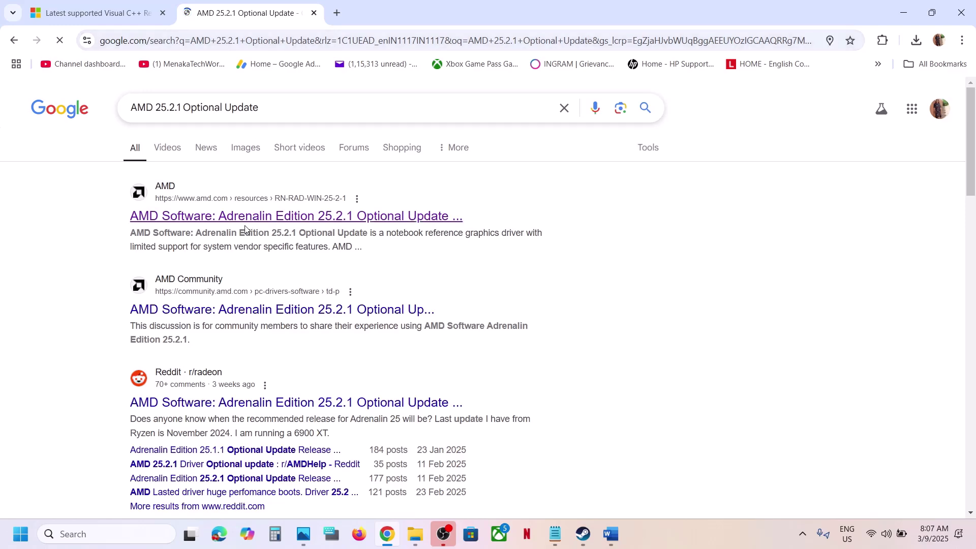
click(239, 218)
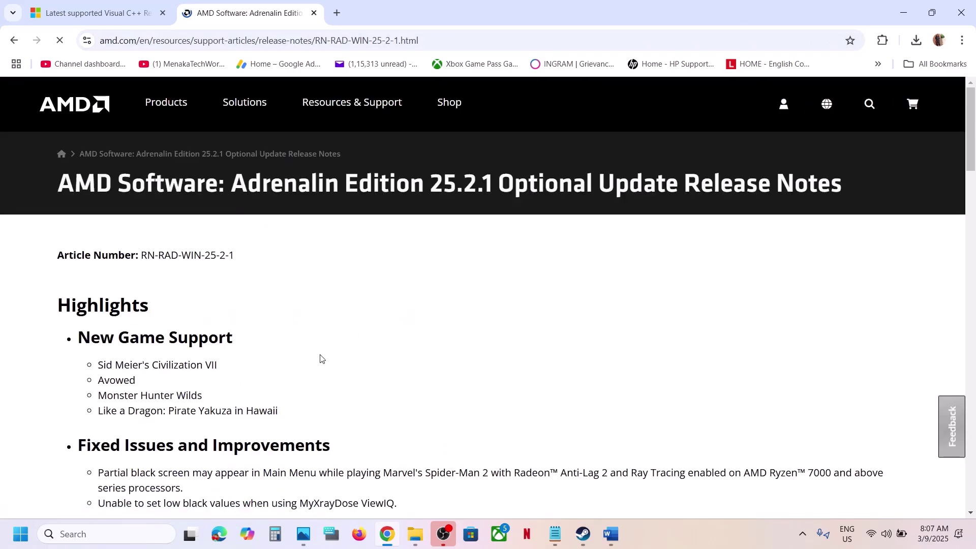
Download the Adrenalin Edition 25.2.1 Optional Update driver for Windows 10 and 11 64-bit and check its download progress
scroll(315, 362, down, 5)
scroll(312, 365, down, 6)
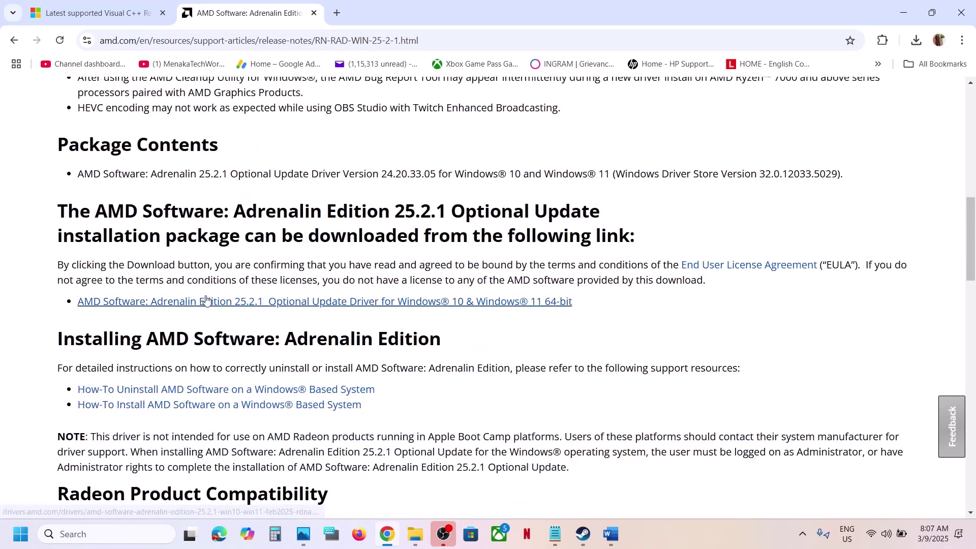
click(262, 302)
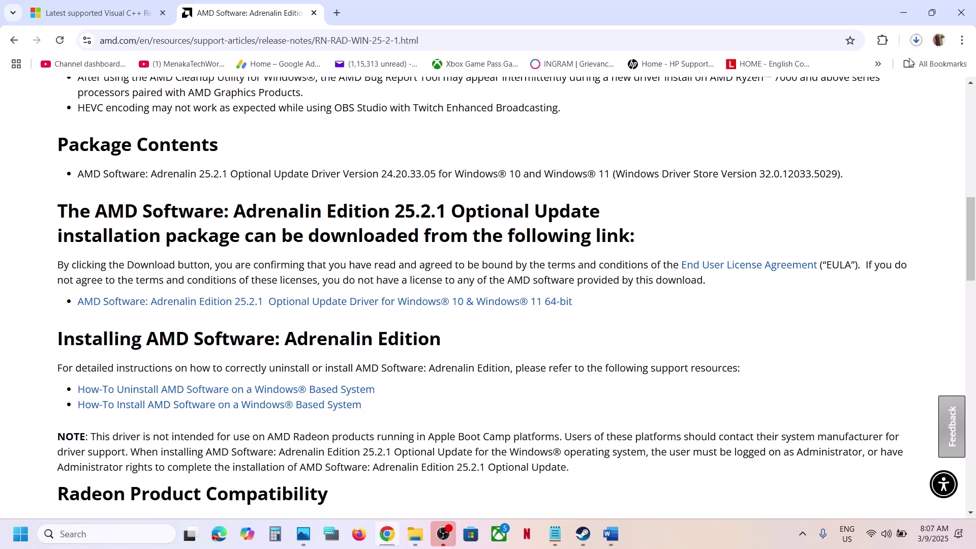
click(916, 40)
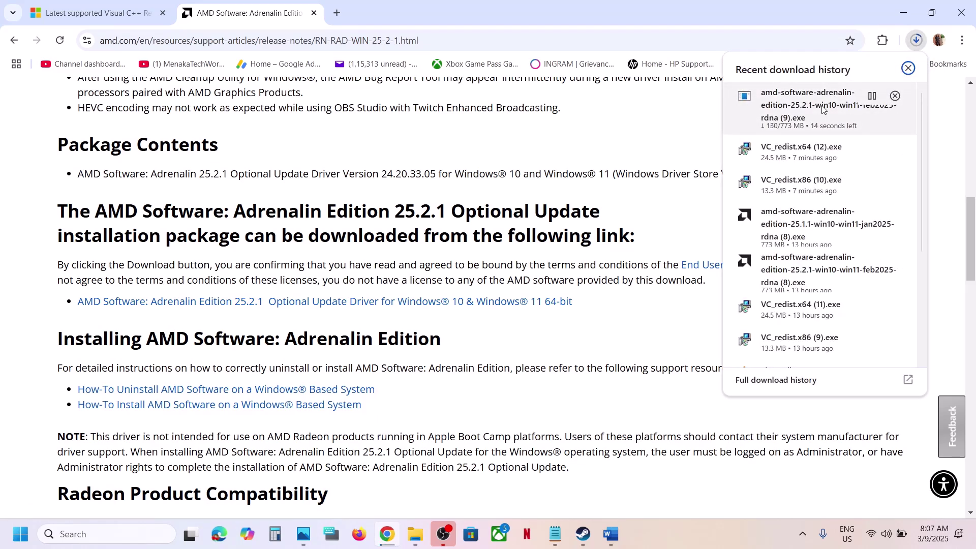
click(583, 162)
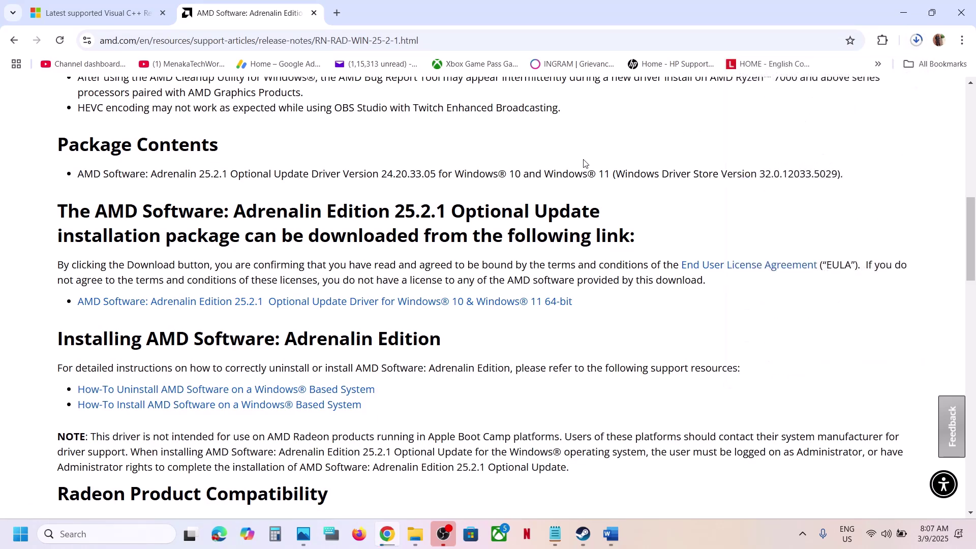
Copy "AMD 25.1.1 Optional" from Step 13 in the Word document, search for it in a new Chrome tab, and open AMD's release notes
click(608, 535)
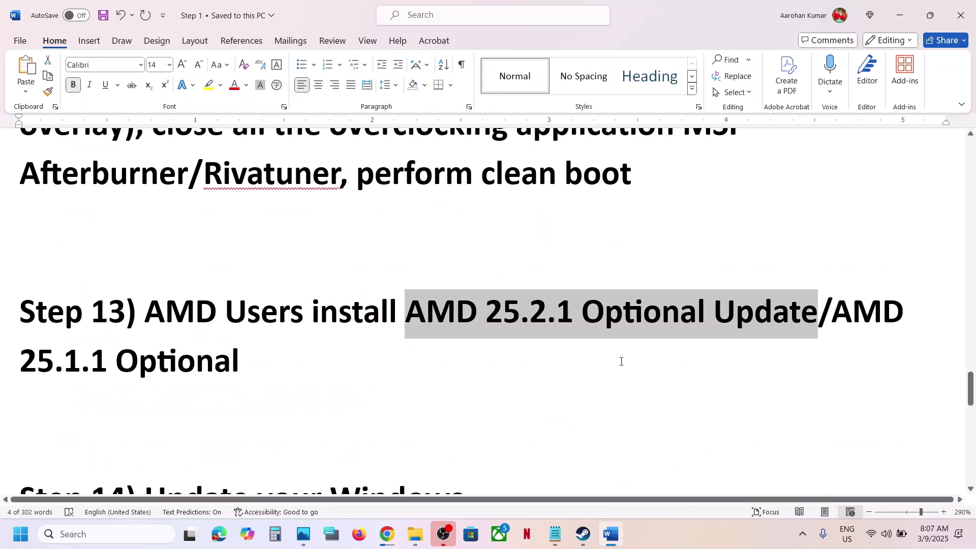
drag(250, 359, 839, 310)
key(ctrl+c)
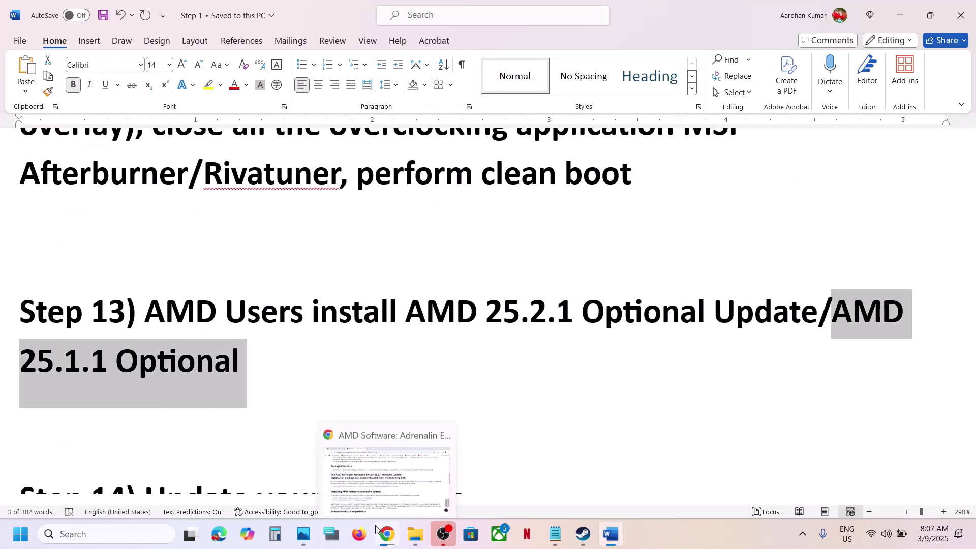
click(379, 483)
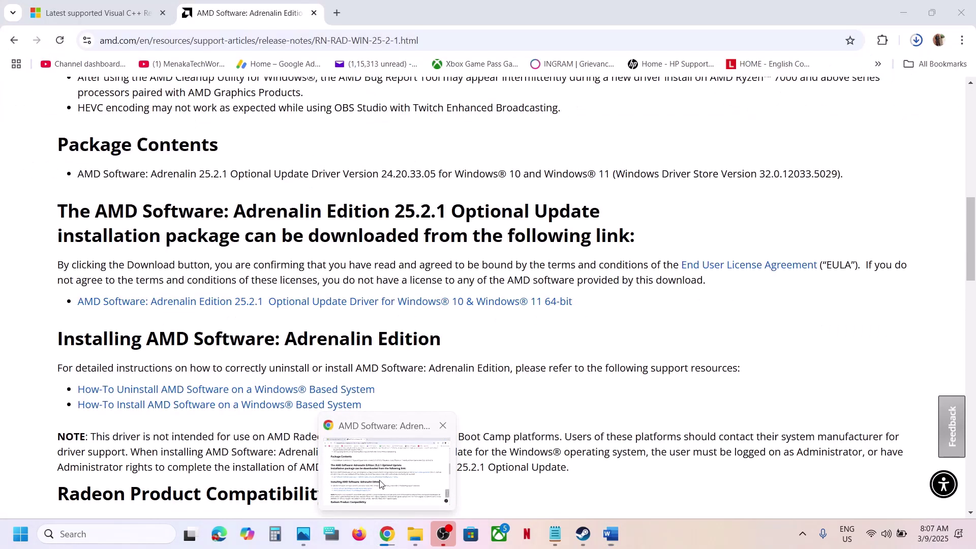
click(334, 13)
key(ctrl+v)
key(Return)
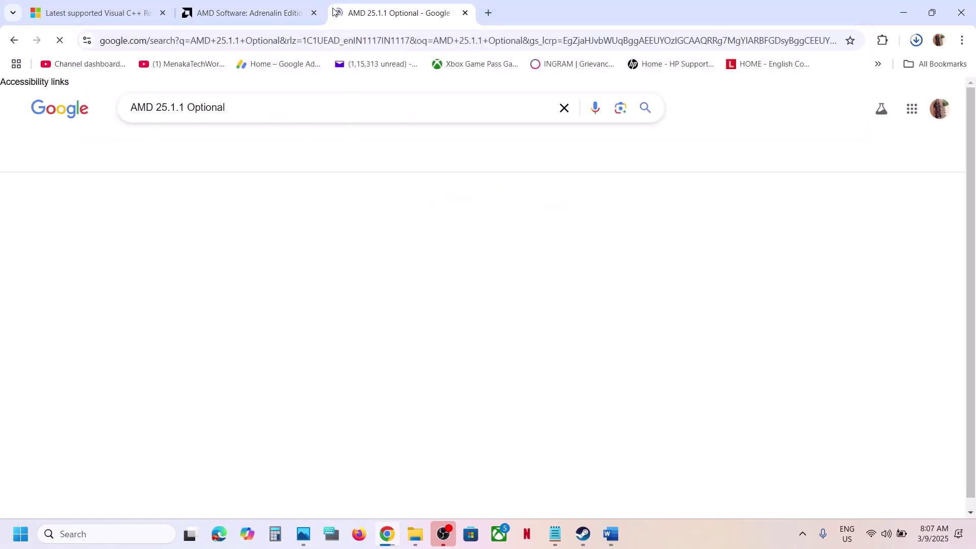
click(315, 217)
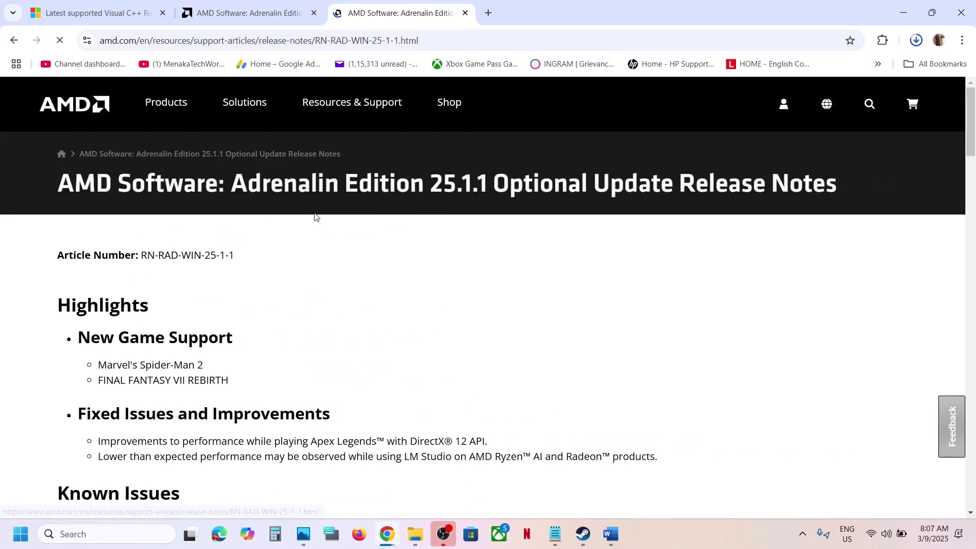
Download the Adrenalin Edition 25.1.1 Optional Update driver for Windows 10 and 11 64-bit and check its download progress
scroll(281, 305, down, 12)
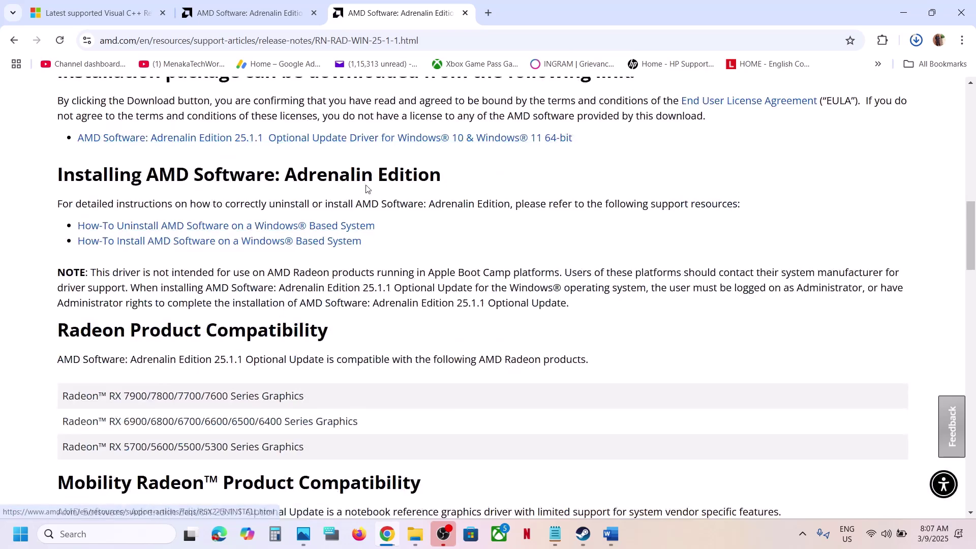
click(328, 142)
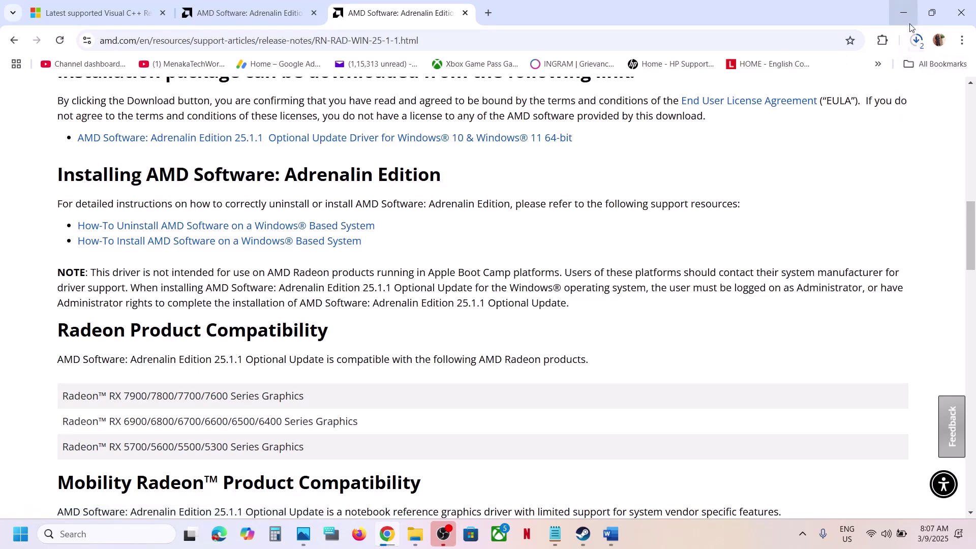
click(916, 40)
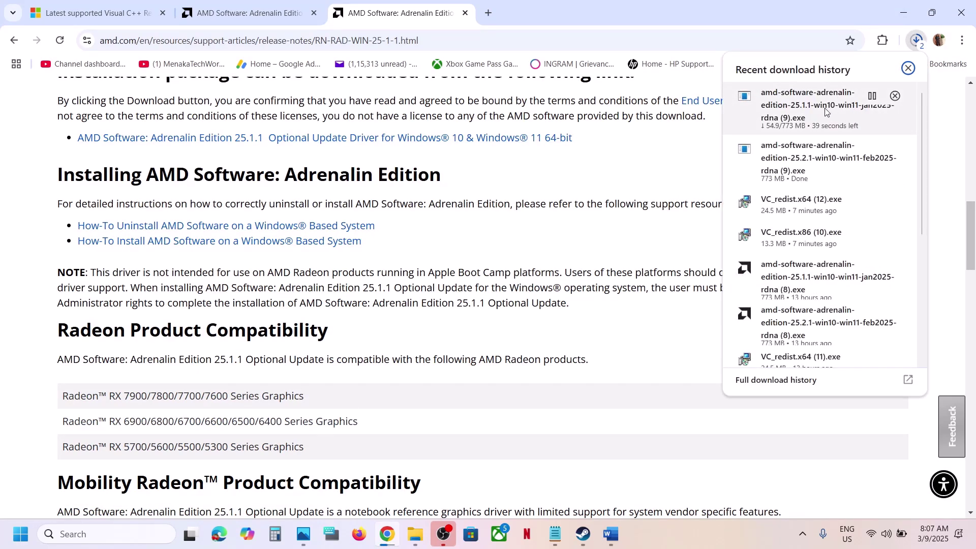
click(564, 208)
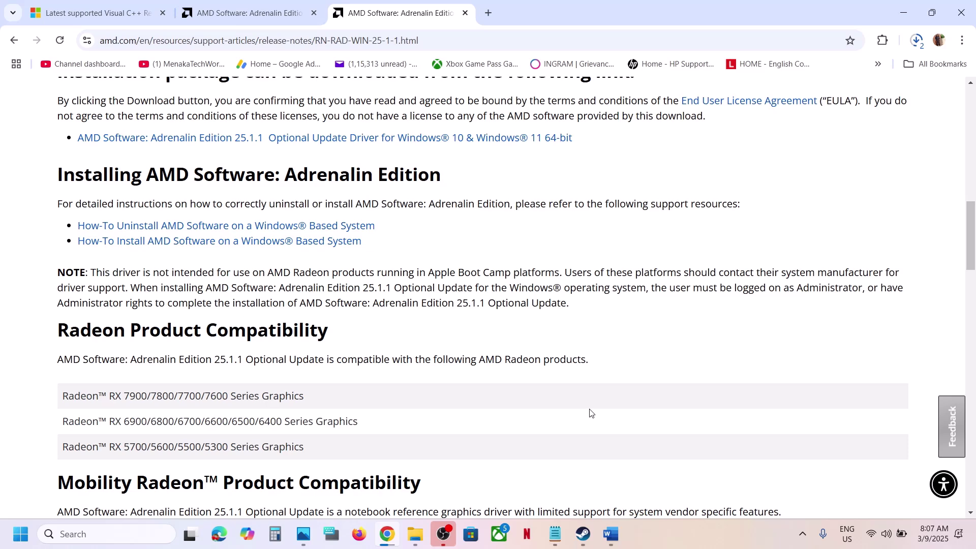
Highlight Step 14's "Update your Windows" in the Word document and check for updates in the Windows Update settings
click(583, 533)
click(610, 533)
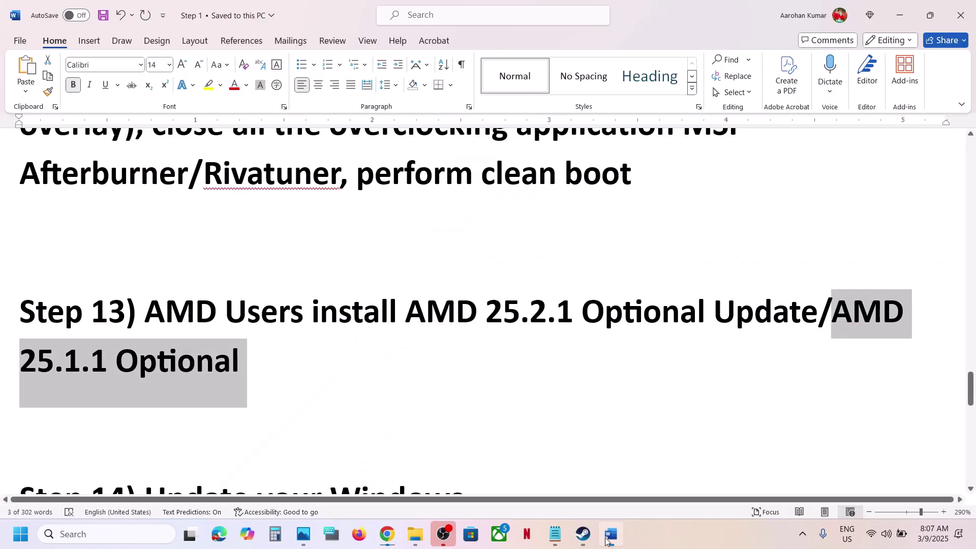
scroll(436, 384, down, 3)
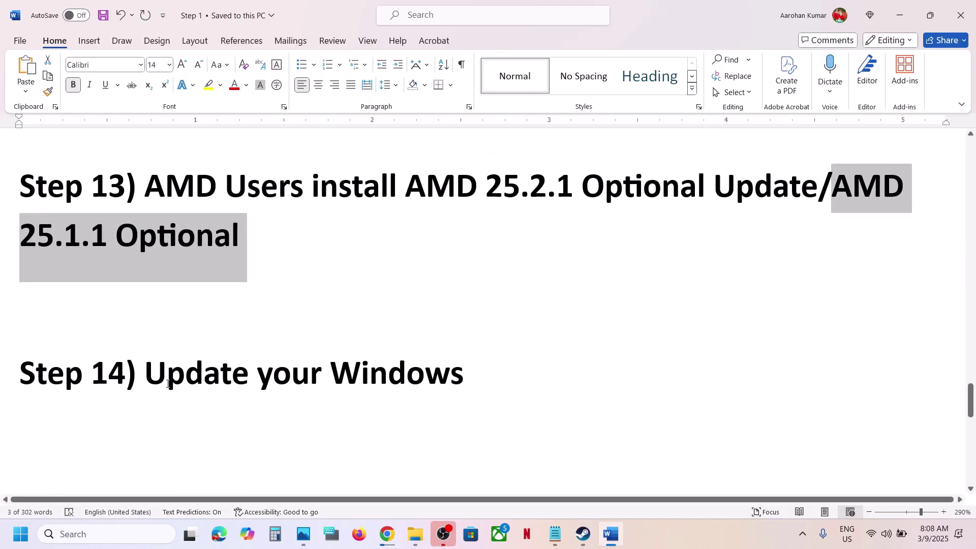
drag(168, 384, 483, 361)
key(super+i)
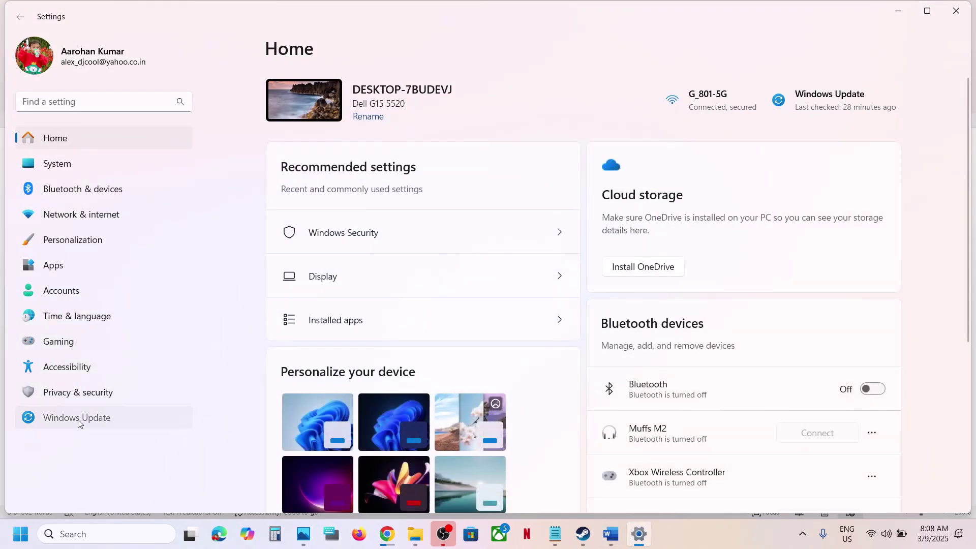
click(78, 418)
click(838, 108)
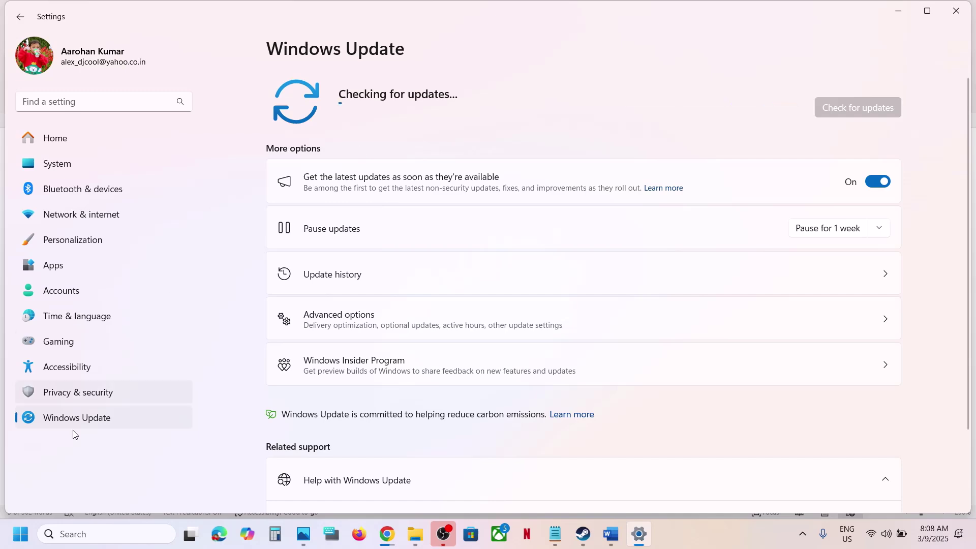
Bring up the Start menu's power options and dismiss them without restarting the PC
click(20, 533)
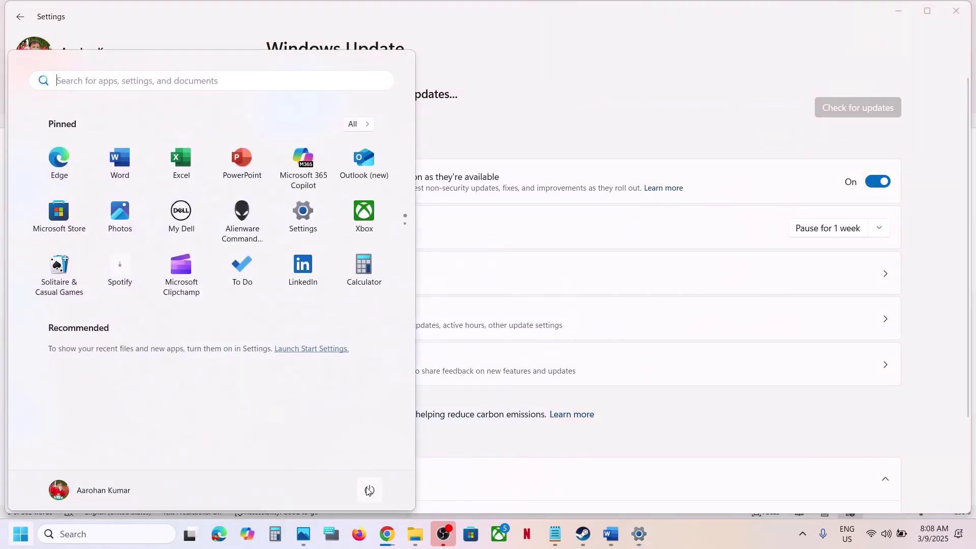
click(369, 490)
click(451, 472)
click(455, 473)
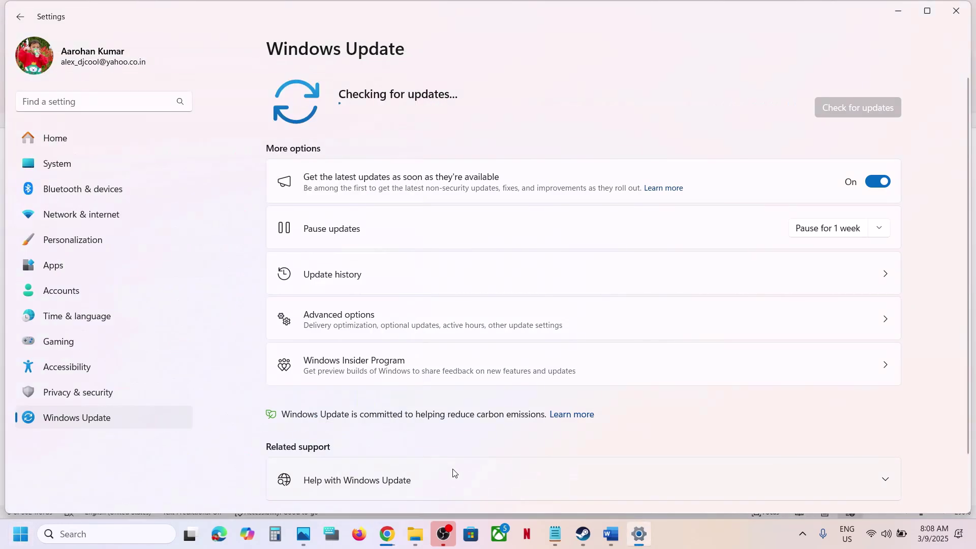
Run winver to view the installed Windows version and close the About Windows dialog
click(122, 533)
text(win)
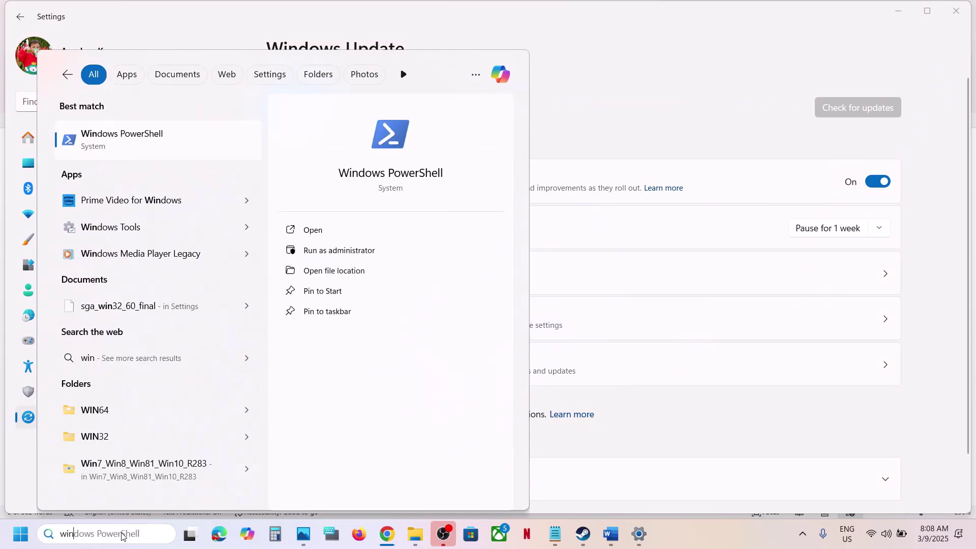
text(ver)
key(Return)
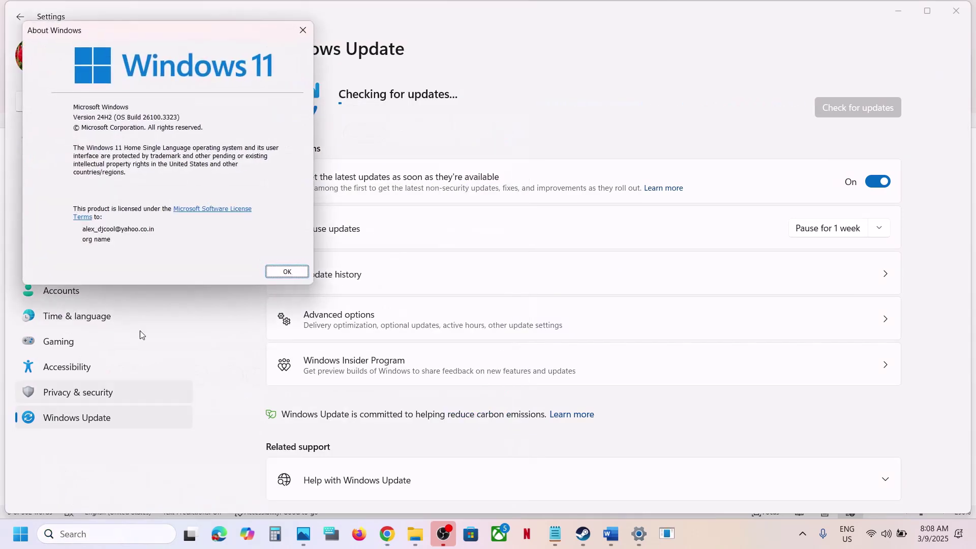
click(302, 31)
Copy "View Advanced system settings" from the Word document and open it through Windows search
click(612, 534)
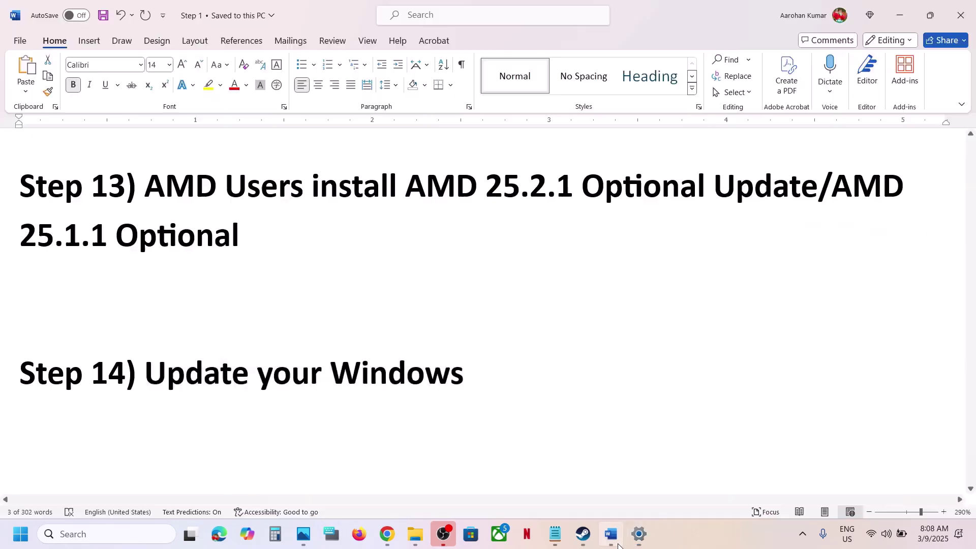
scroll(383, 365, down, 5)
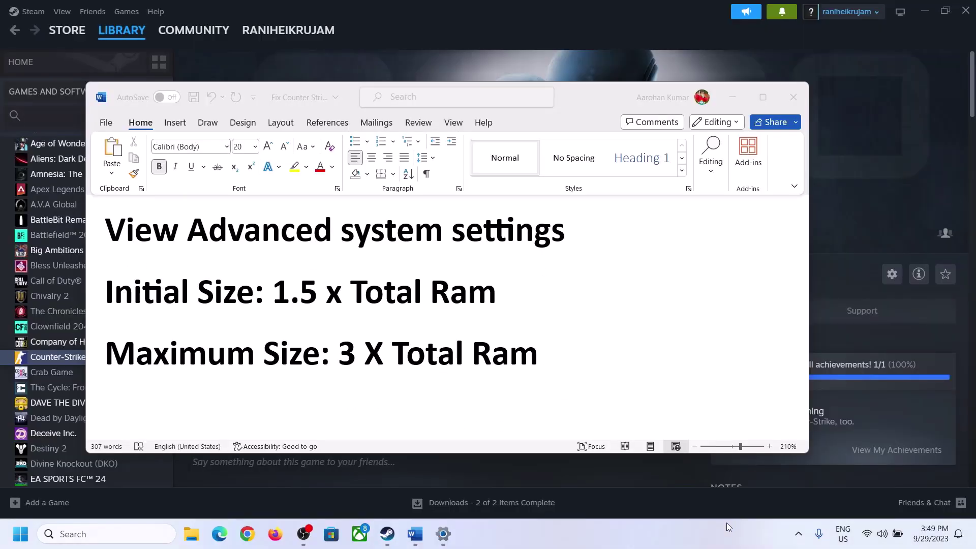
click(130, 234)
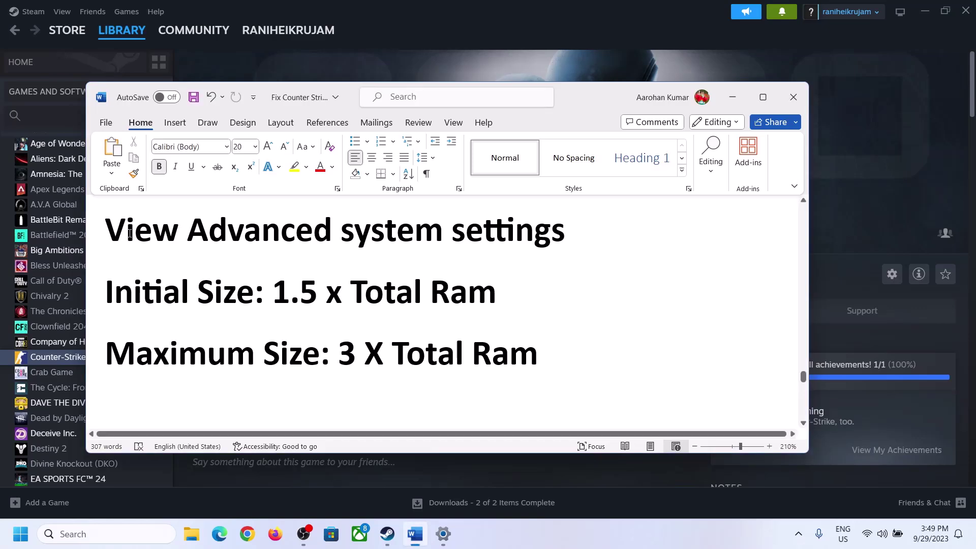
drag(115, 234, 542, 241)
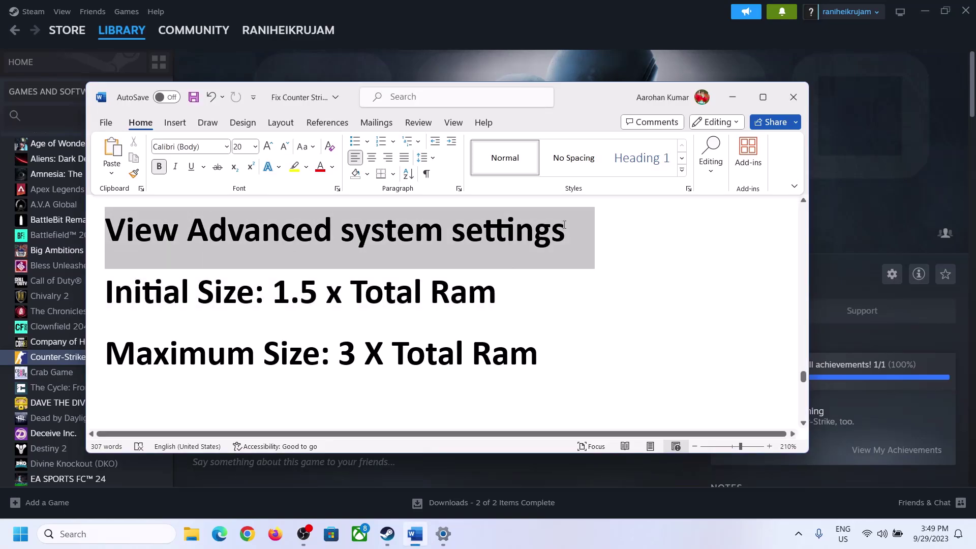
key(ctrl+c)
click(116, 534)
key(ctrl+v)
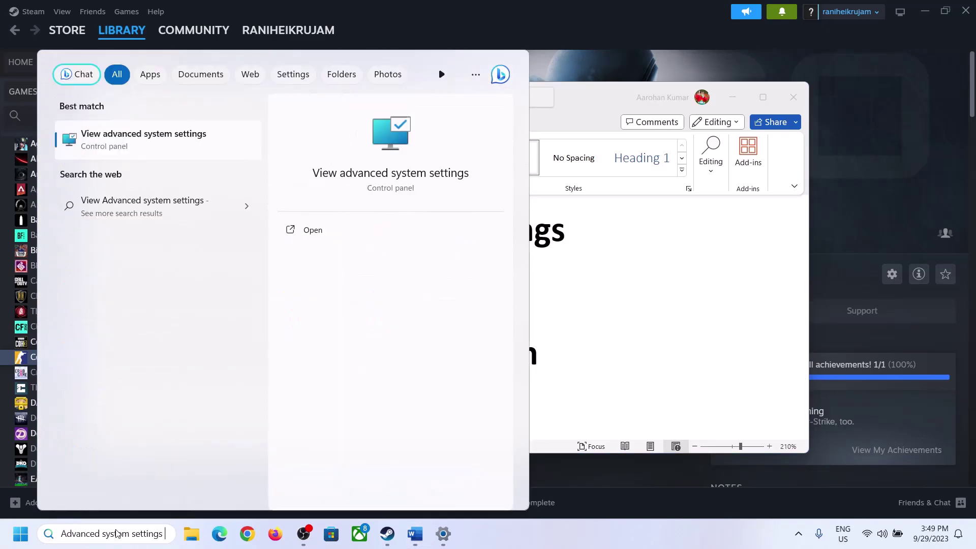
click(138, 147)
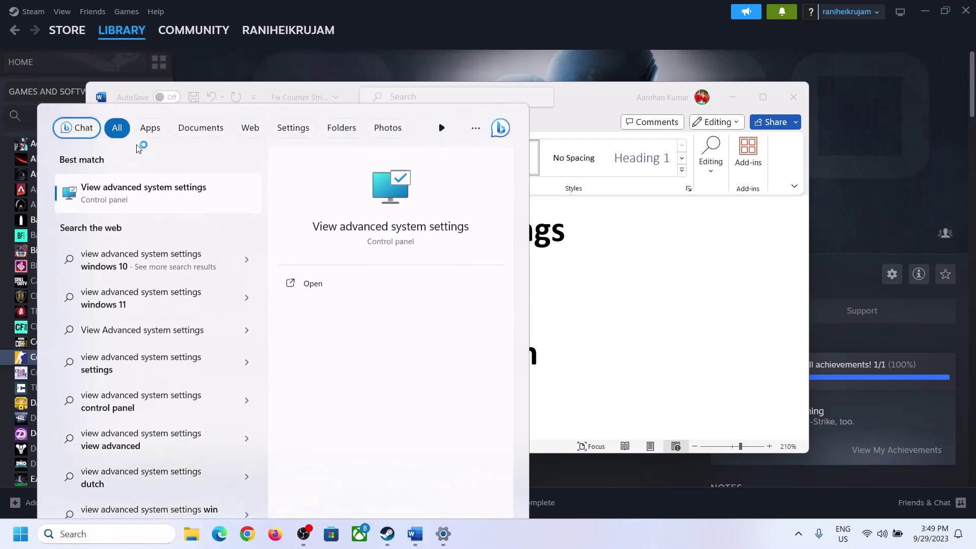
drag(203, 100, 436, 179)
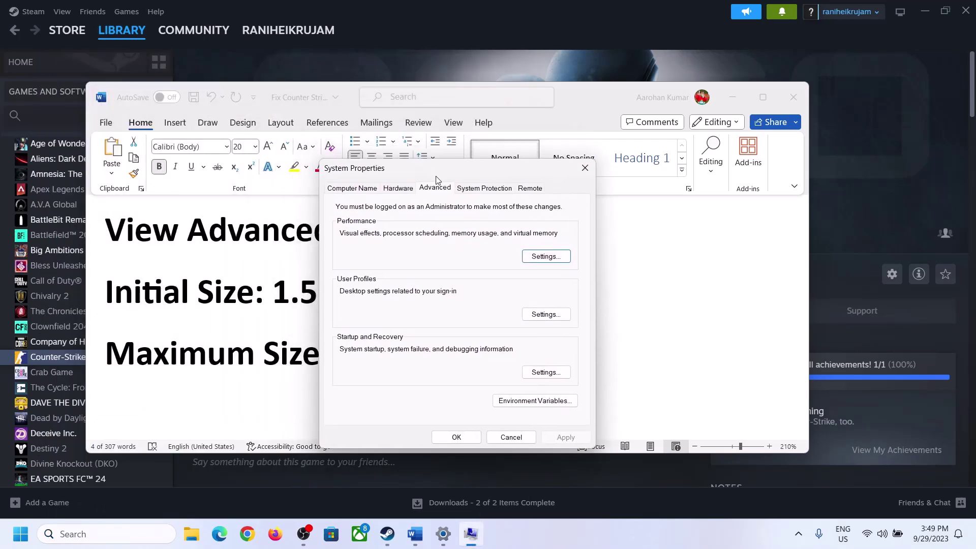
In the advanced performance options' Virtual Memory settings, disable automatic paging file management and choose a custom size for drive C:
click(546, 257)
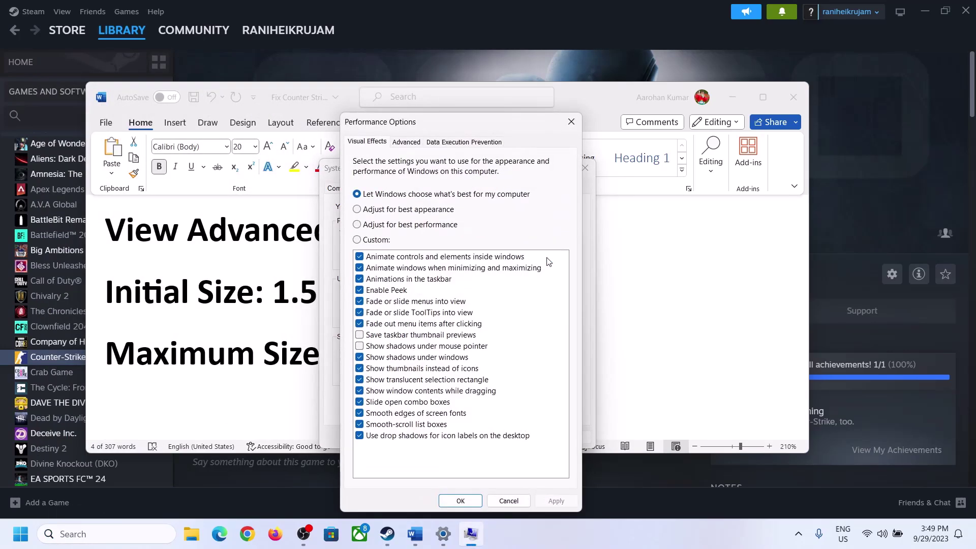
click(409, 144)
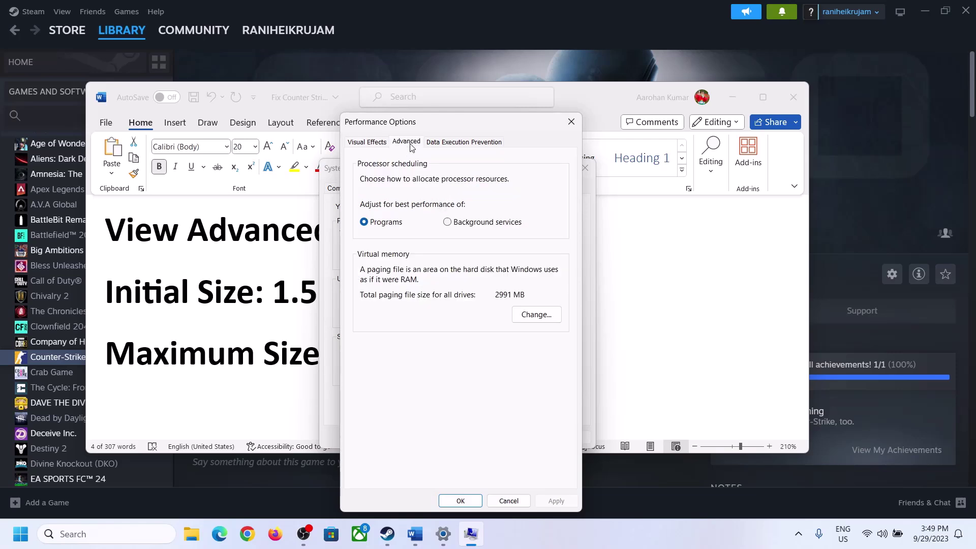
click(538, 314)
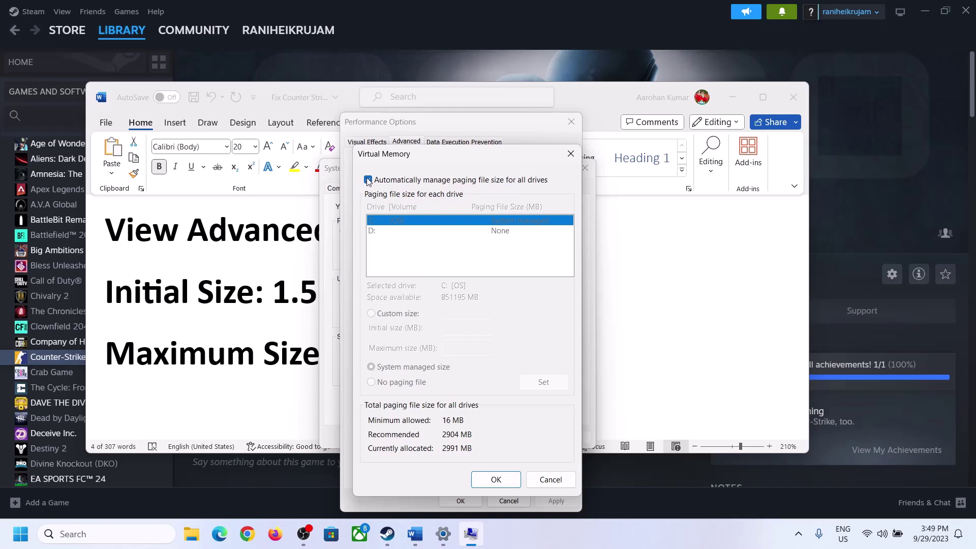
click(368, 180)
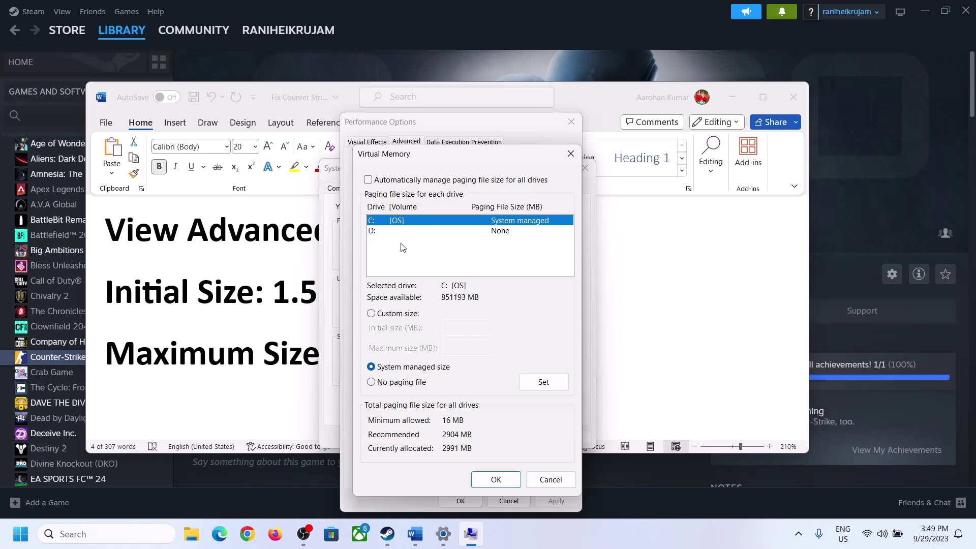
click(372, 313)
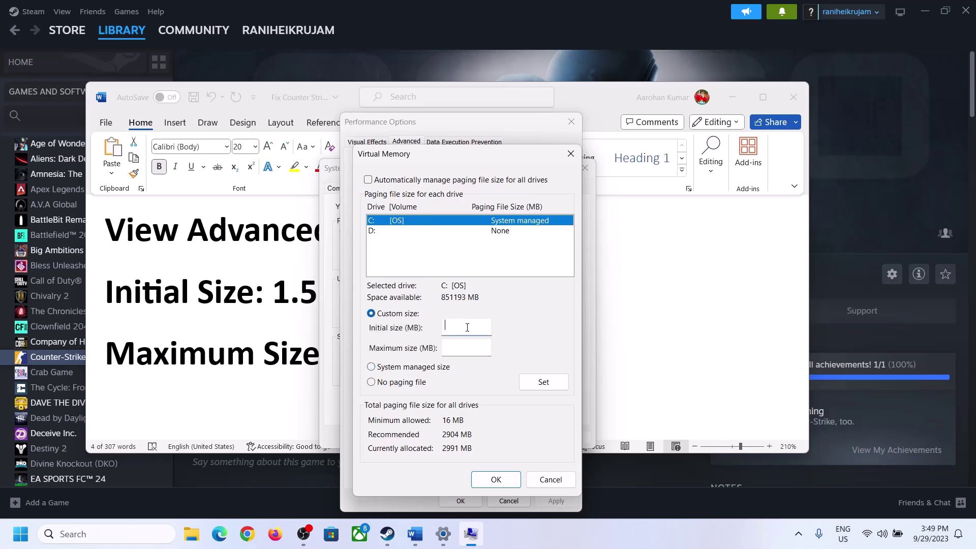
Highlight the "1.5 x Total Ram" initial size rule in Word and check the installed RAM on the System About page in Settings
click(264, 303)
drag(272, 299, 450, 301)
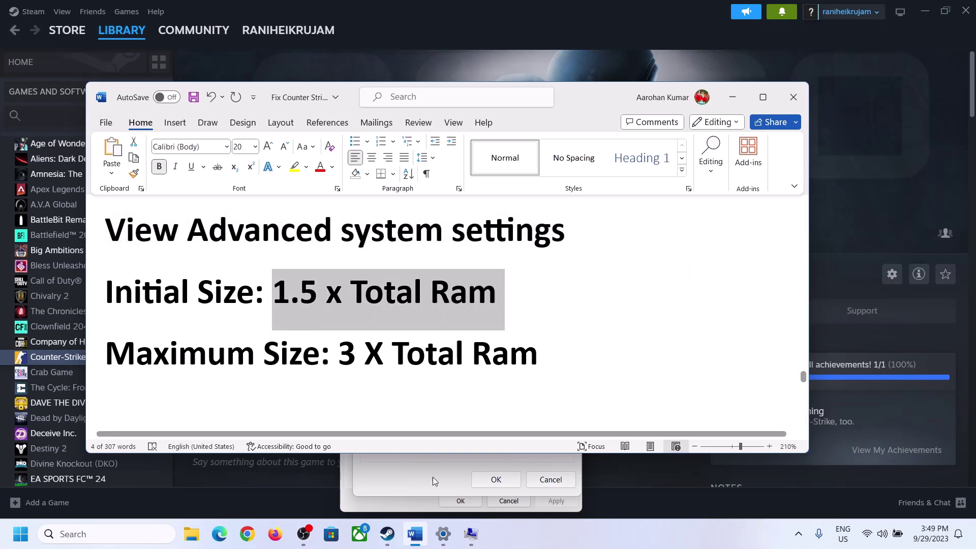
click(443, 536)
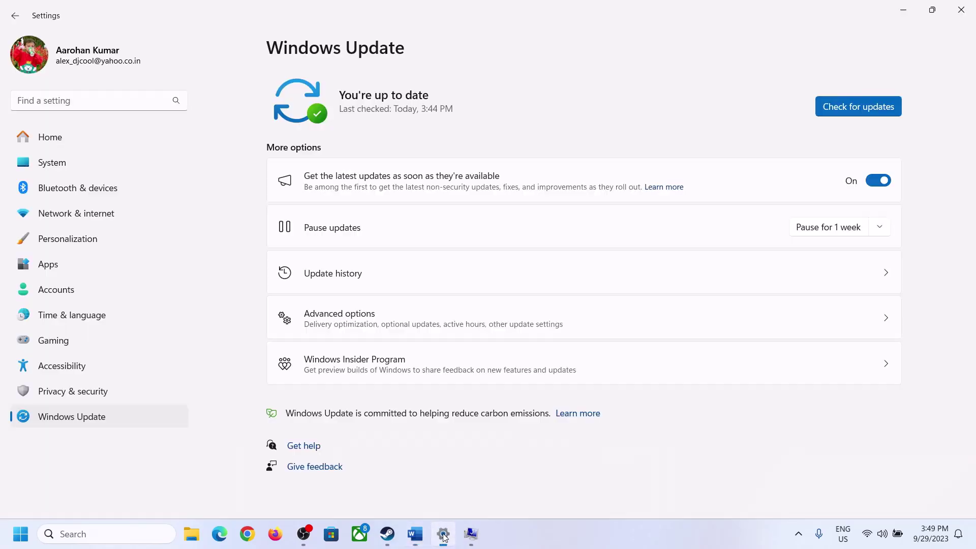
click(49, 163)
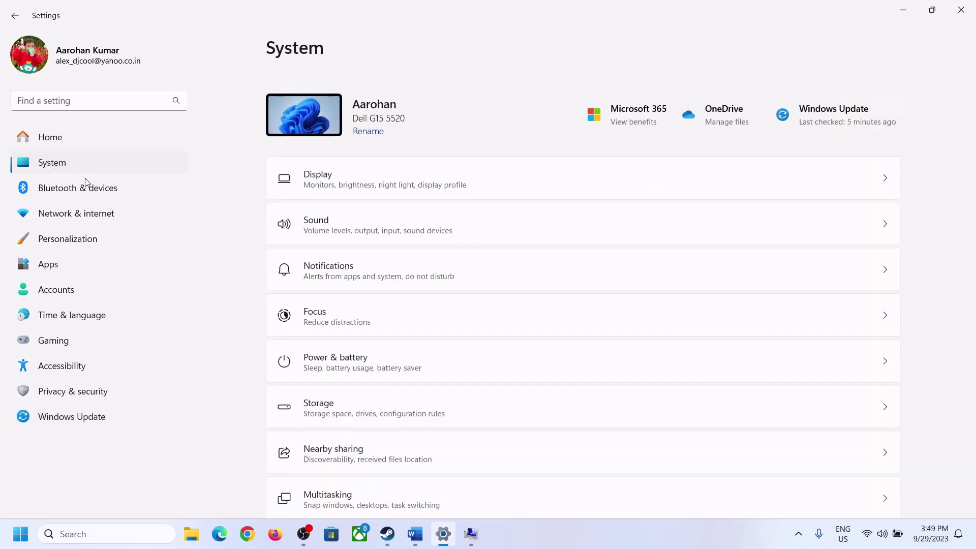
scroll(357, 352, down, 1)
scroll(357, 351, down, 6)
click(321, 476)
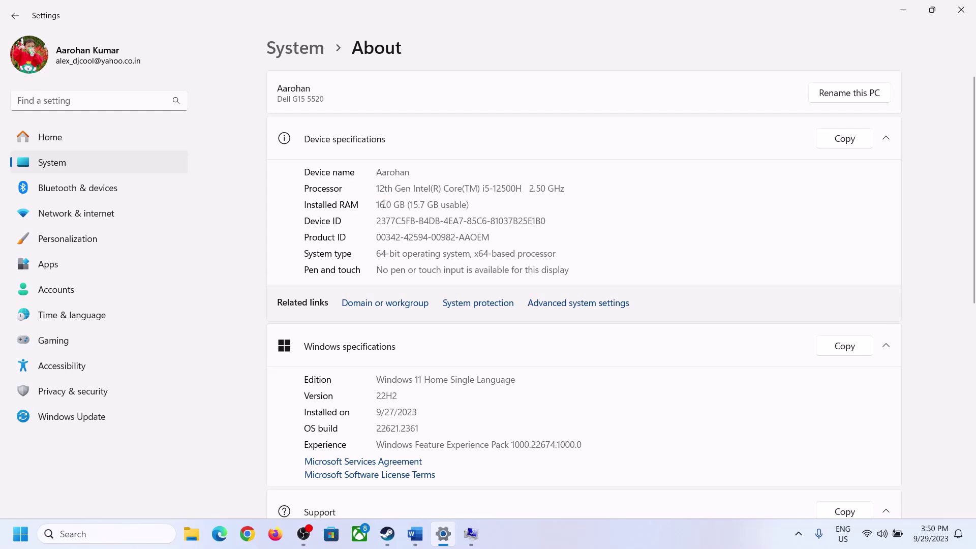
drag(386, 199, 372, 200)
Bring the Virtual Memory settings forward, open Calculator with the "calc" Run command and place it beside them
click(471, 535)
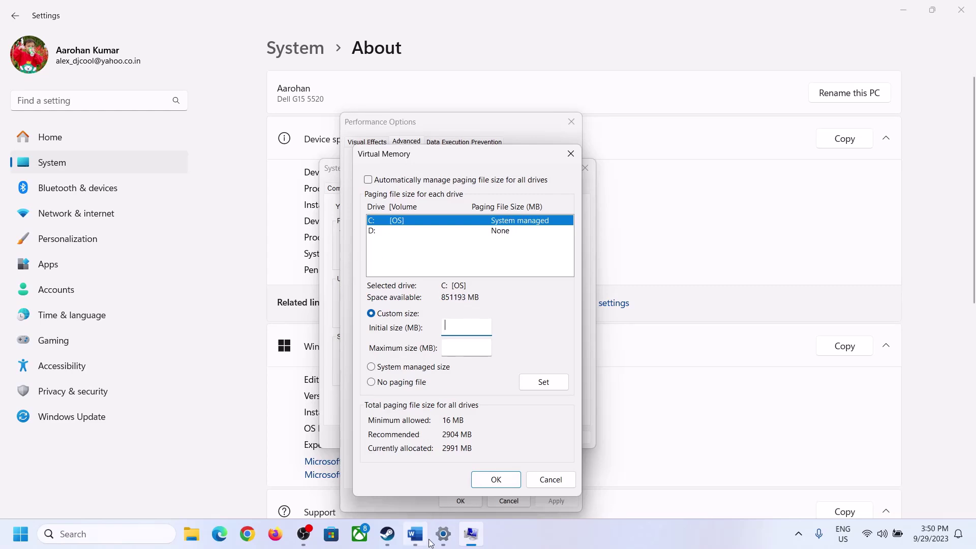
click(438, 486)
key(super+r)
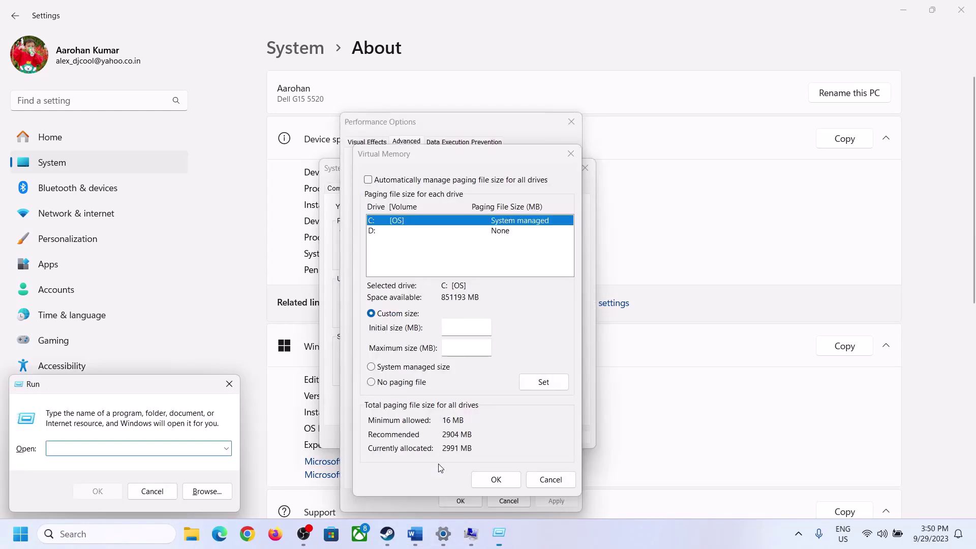
text(calc)
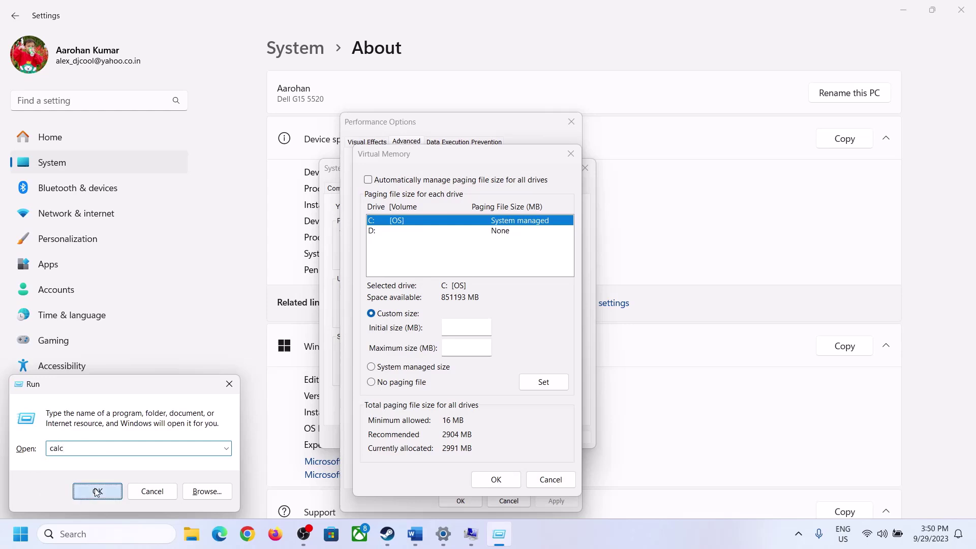
click(91, 491)
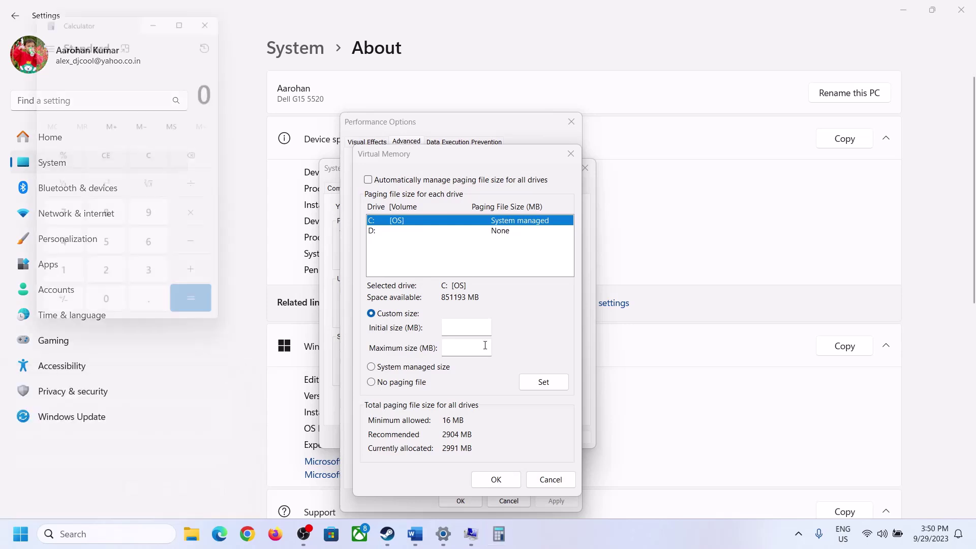
drag(120, 14, 710, 162)
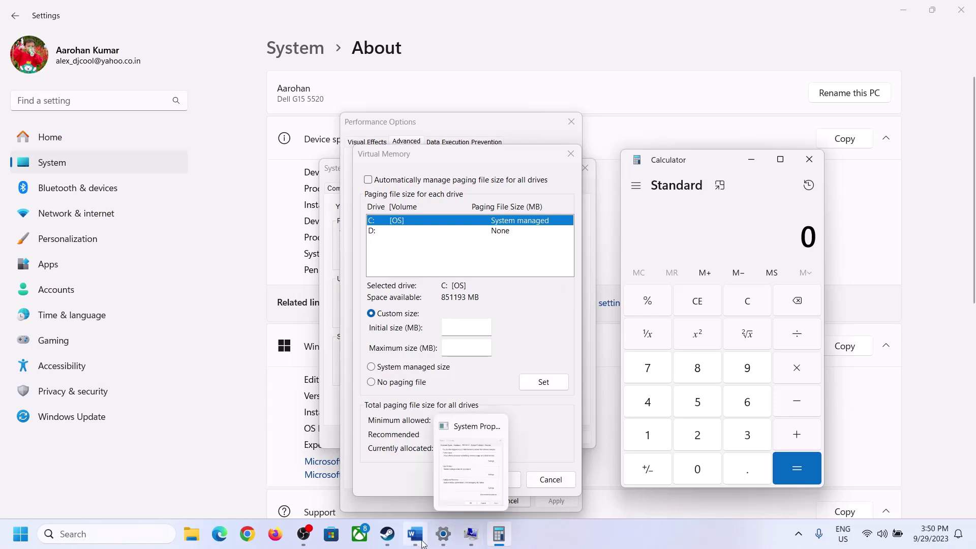
Review the initial size rule in the Word document and convert the installed RAM to megabytes in Calculator as 16 × 1024
click(349, 452)
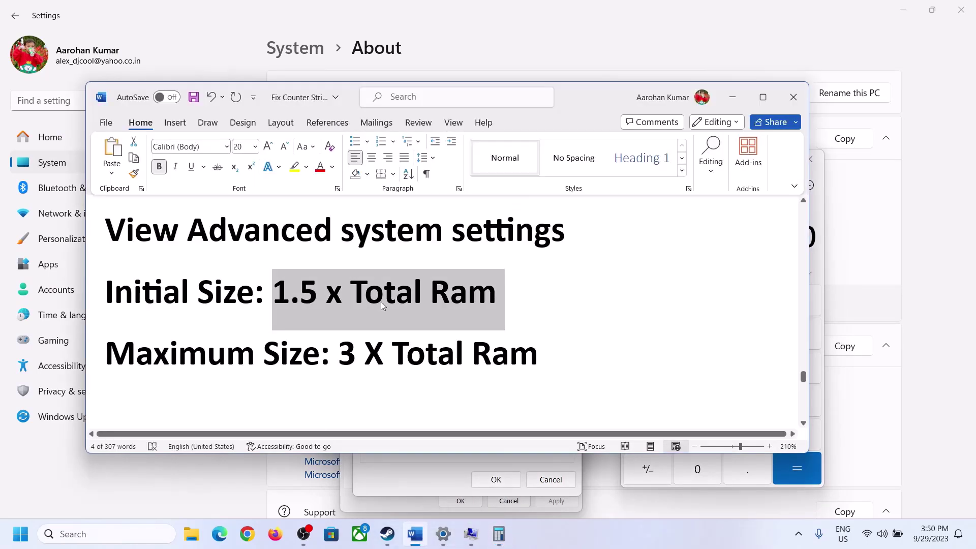
click(647, 468)
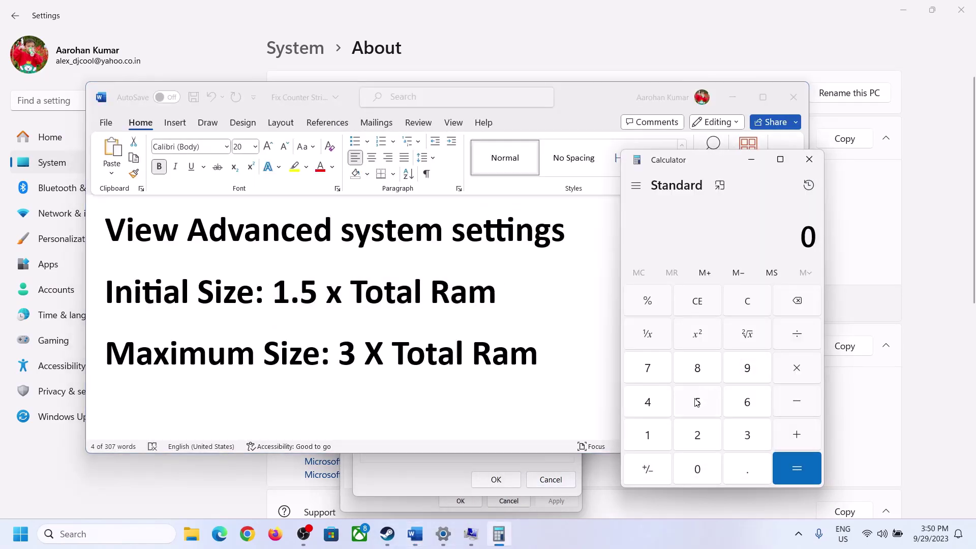
click(648, 436)
click(743, 410)
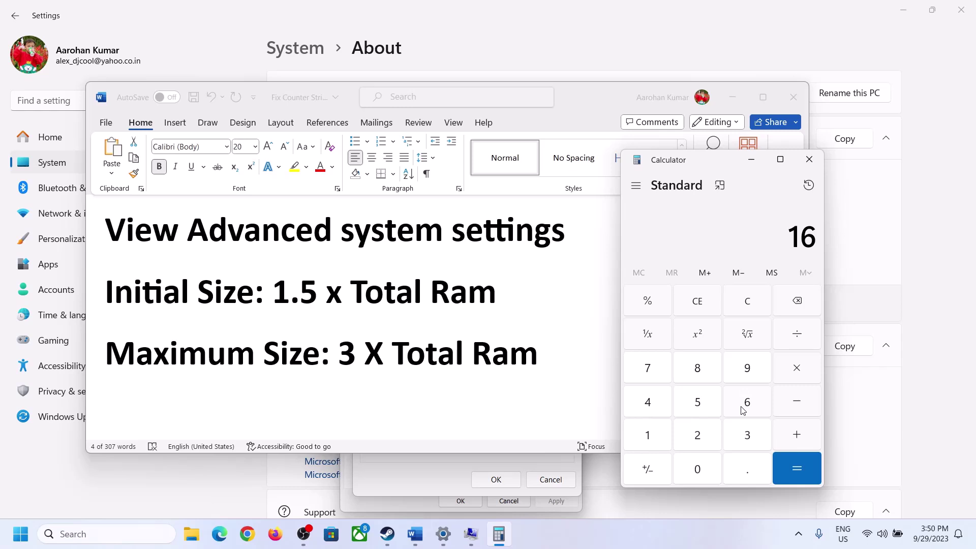
click(749, 311)
click(655, 436)
click(742, 404)
click(786, 380)
click(647, 436)
click(699, 473)
click(685, 431)
click(652, 406)
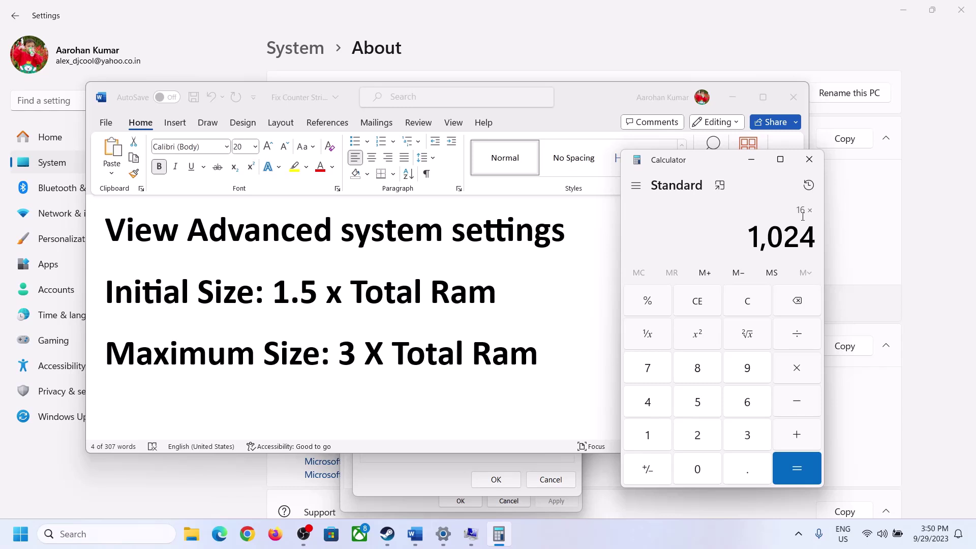
click(795, 470)
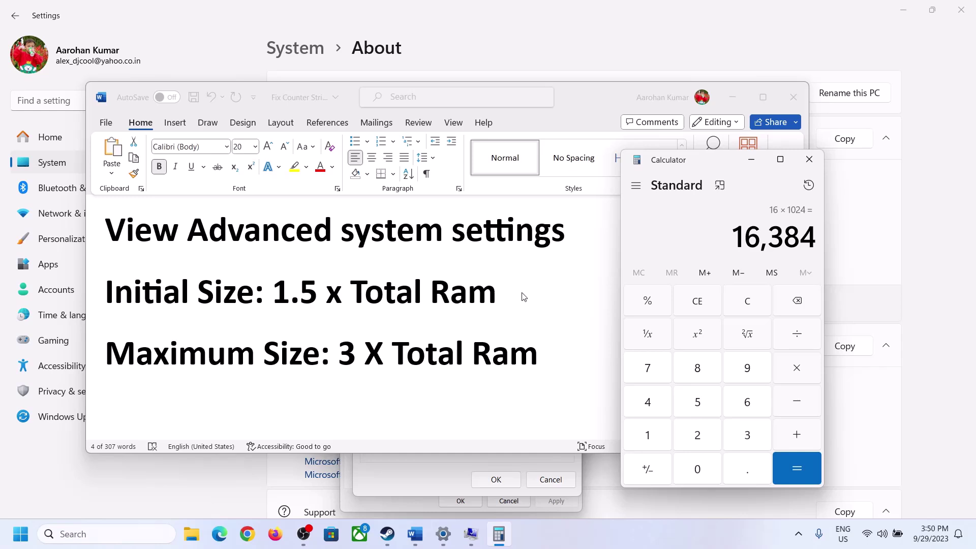
Multiply the RAM size in megabytes by 1.5 in Calculator to get the initial paging file size
click(797, 370)
click(650, 434)
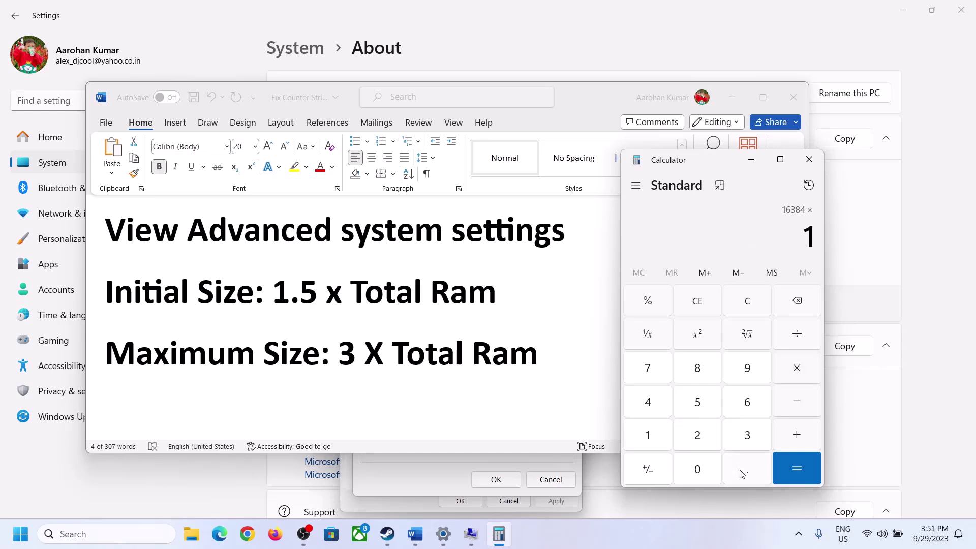
click(743, 470)
click(704, 408)
click(796, 466)
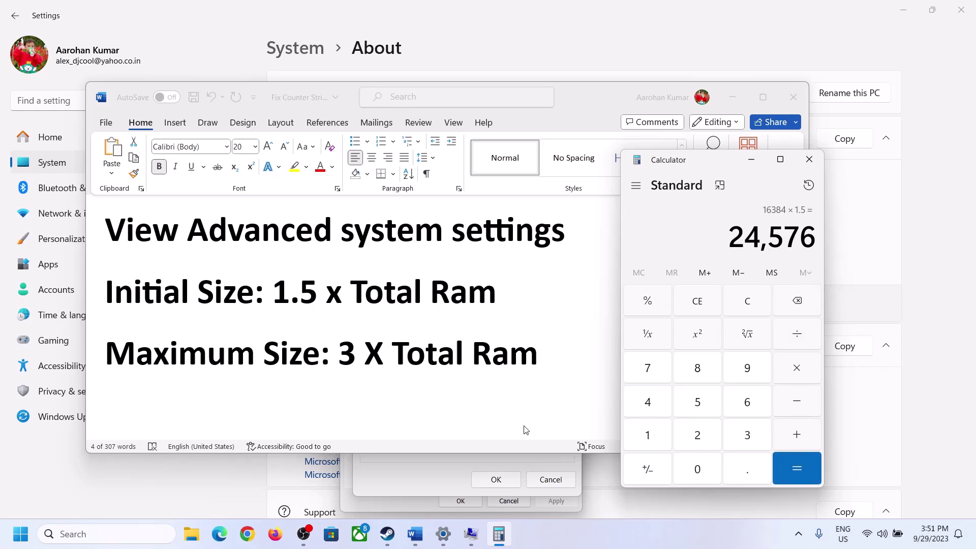
Set the custom initial paging file size for drive C: to 24576 MB in the Virtual Memory settings
click(443, 465)
click(458, 324)
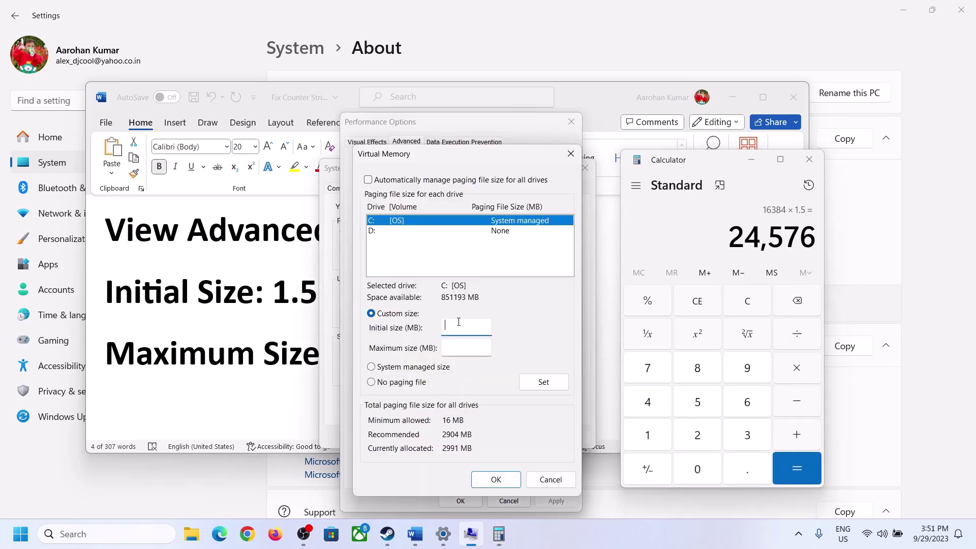
text(24576)
click(488, 346)
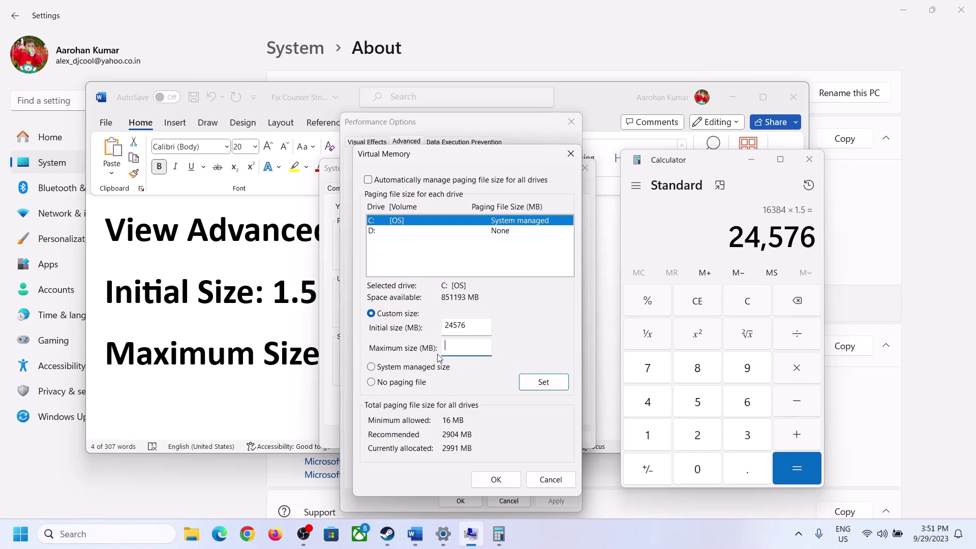
Review the maximum size rule in Word, clear Calculator, recheck the installed RAM in Settings and calculate 16 × 1024
click(287, 356)
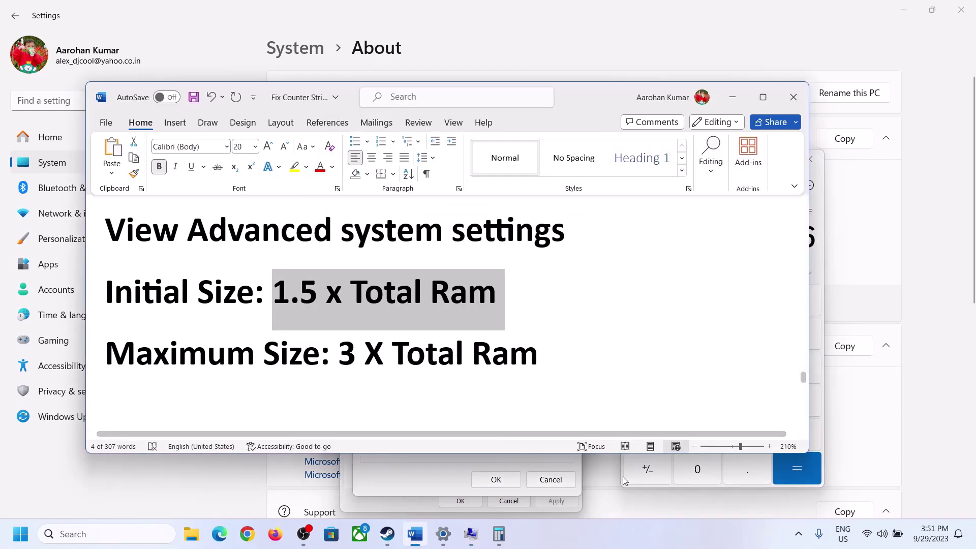
click(819, 264)
click(748, 302)
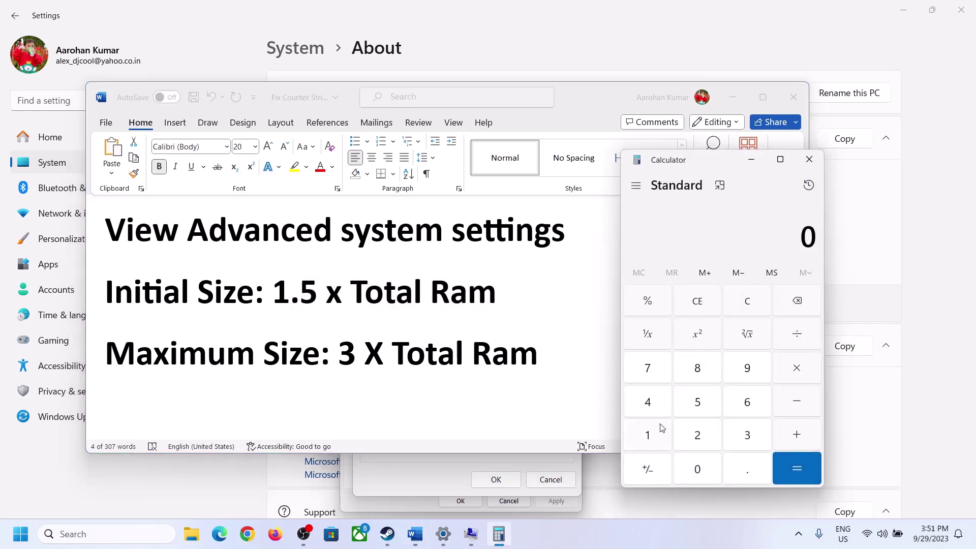
click(443, 534)
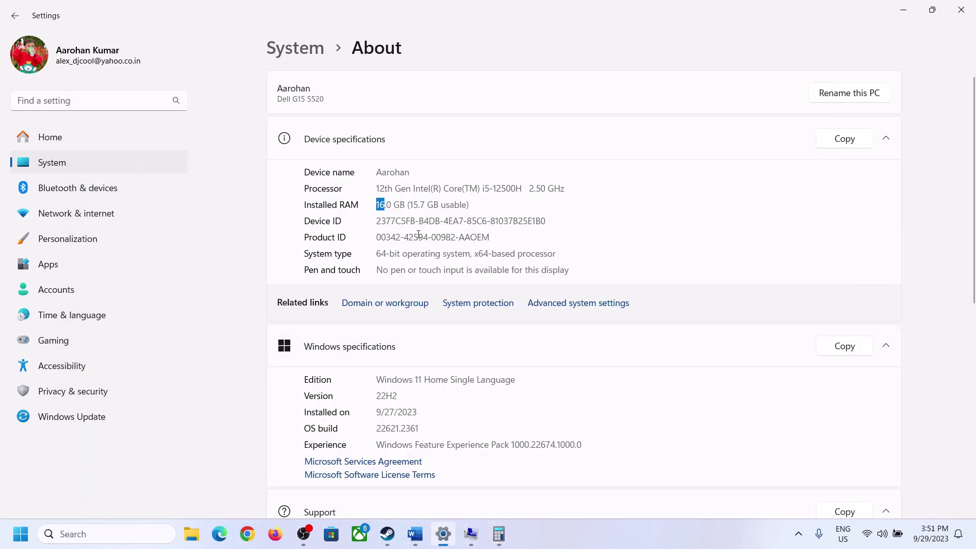
click(498, 533)
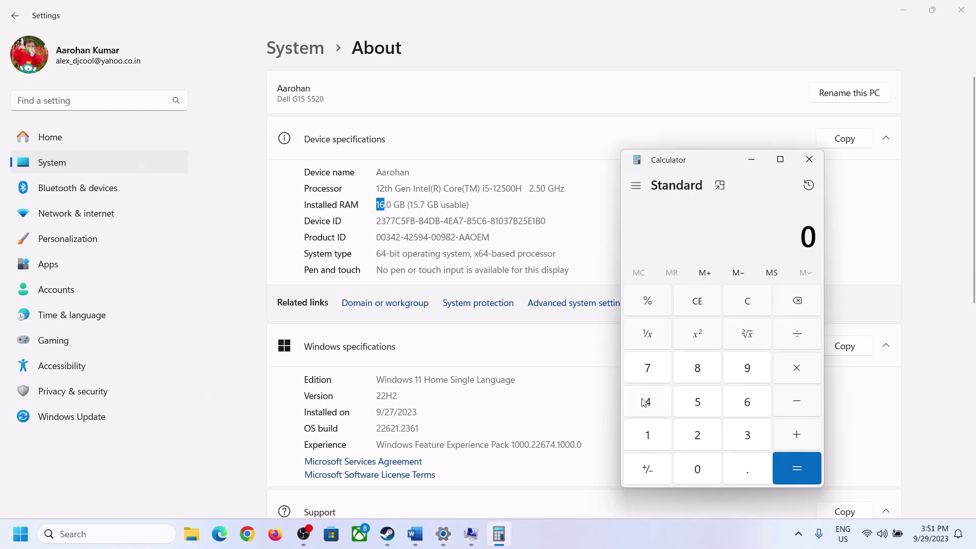
click(659, 433)
click(741, 404)
click(792, 369)
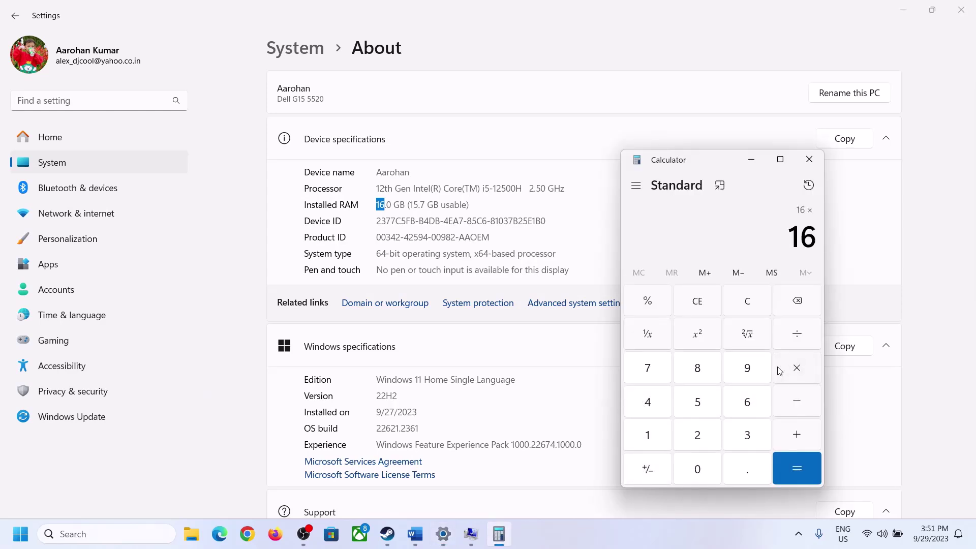
click(655, 430)
click(690, 467)
click(697, 433)
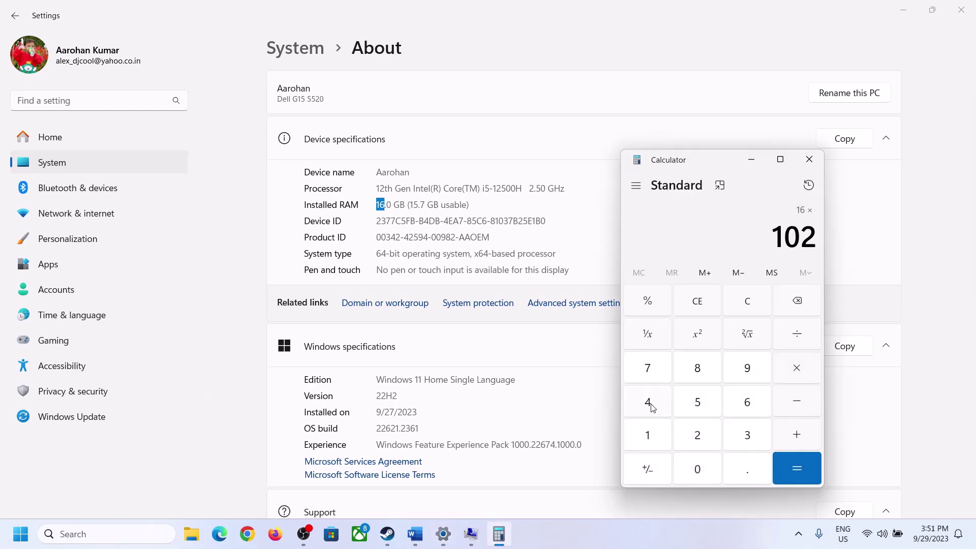
click(651, 404)
click(789, 475)
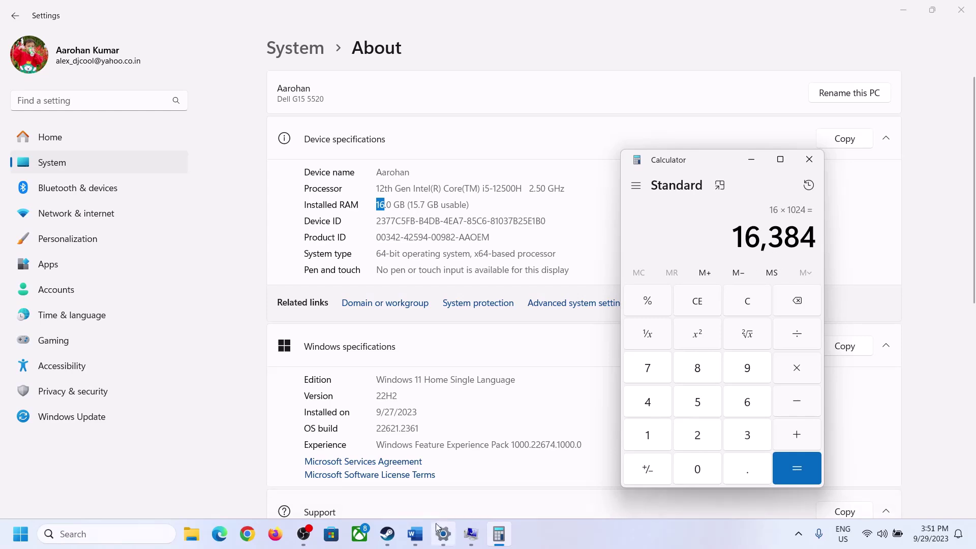
Following the "3 X Total Ram" rule in Word, multiply the RAM size in megabytes by 3 in Calculator
click(415, 533)
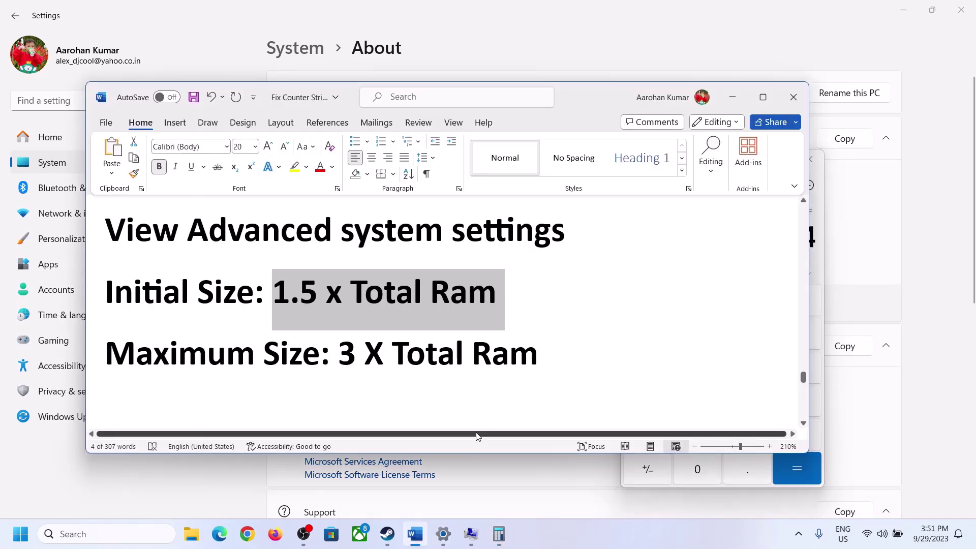
click(498, 534)
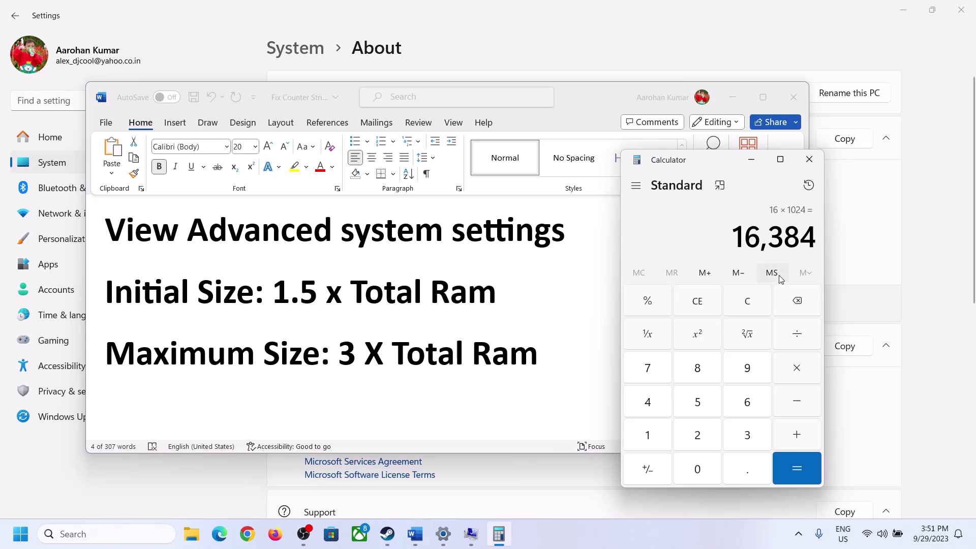
click(796, 370)
click(733, 440)
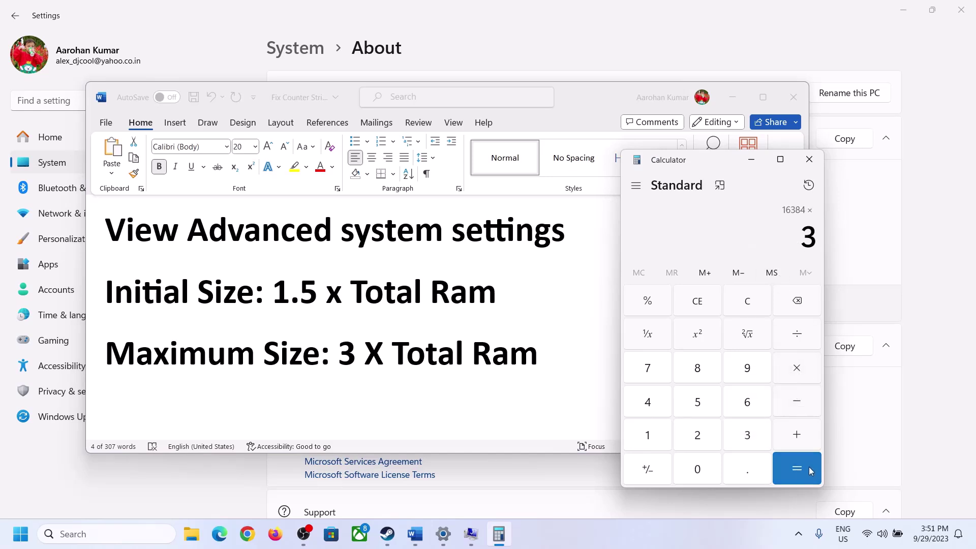
click(804, 468)
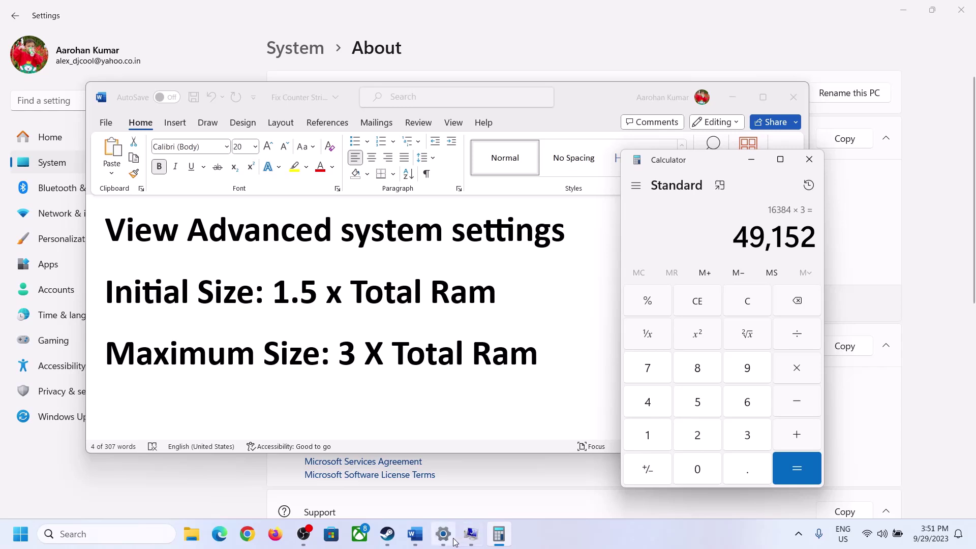
Set the maximum paging file size for drive C: to 49152 MB, apply the custom size and acknowledge the restart notice
click(442, 473)
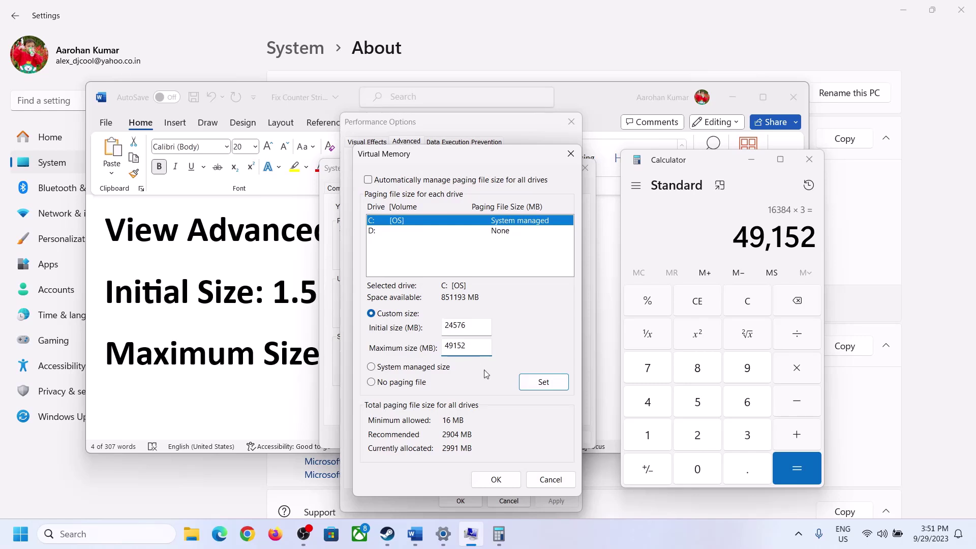
click(542, 383)
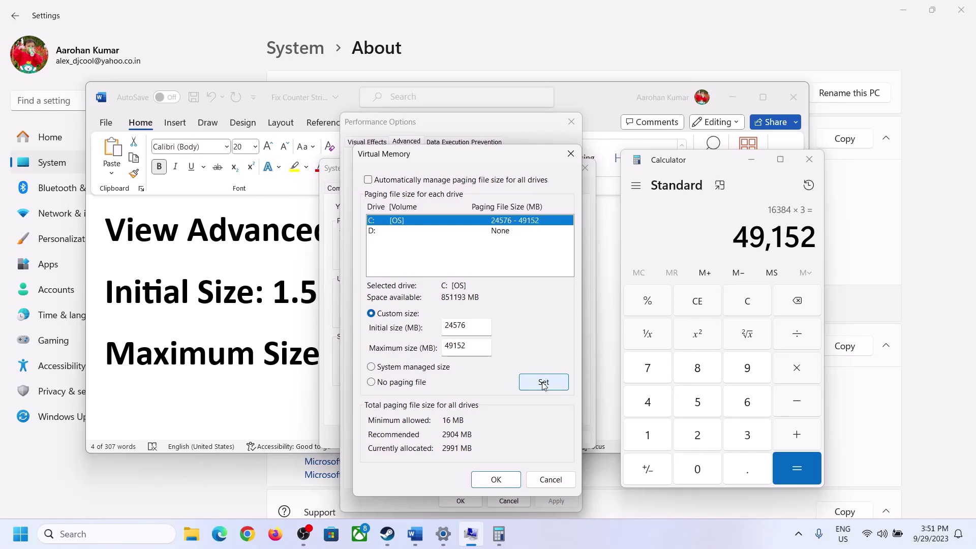
click(495, 479)
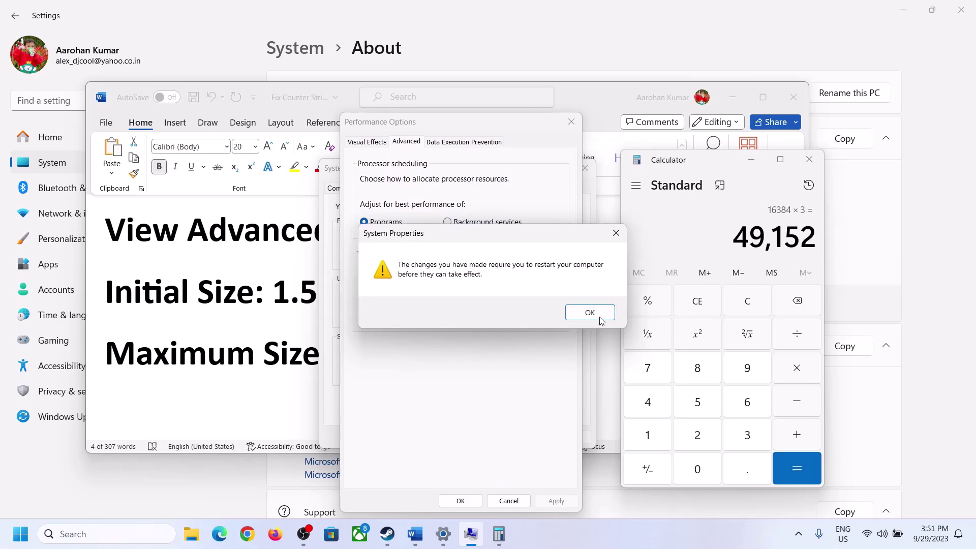
click(600, 318)
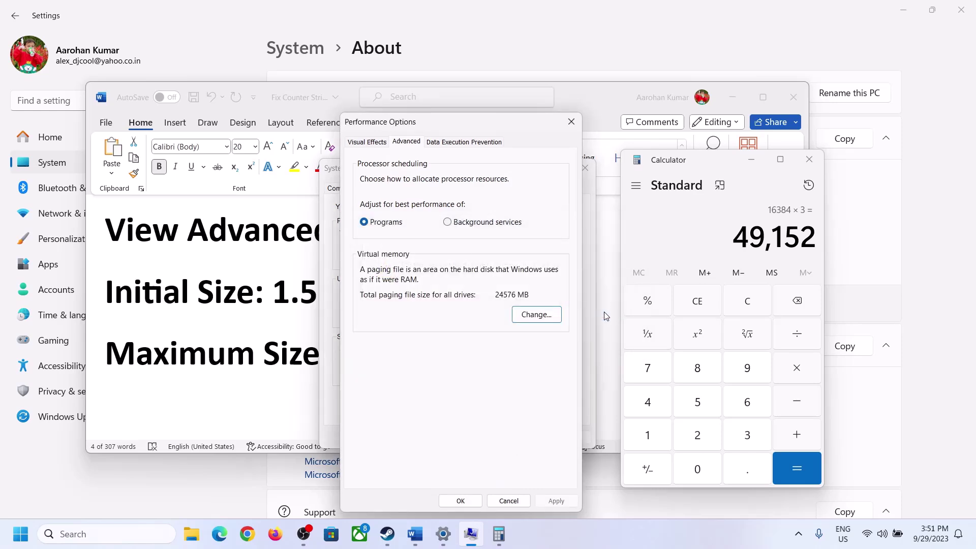
Confirm and close Performance Options and System Properties, and dismiss the restart request without restarting
click(461, 501)
click(464, 435)
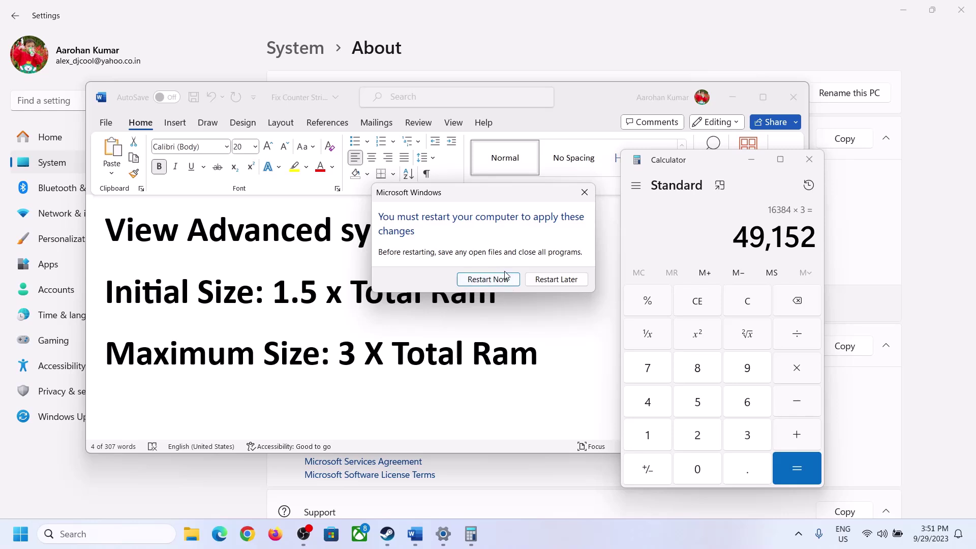
click(584, 191)
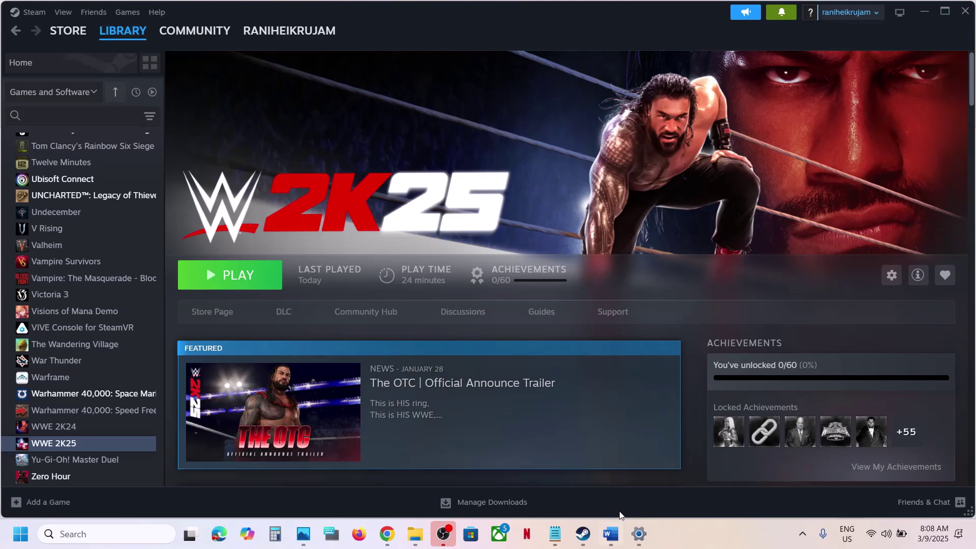
Switch to the Word document and highlight "Update System BIOS" under Step 16
click(611, 534)
scroll(342, 323, down, 4)
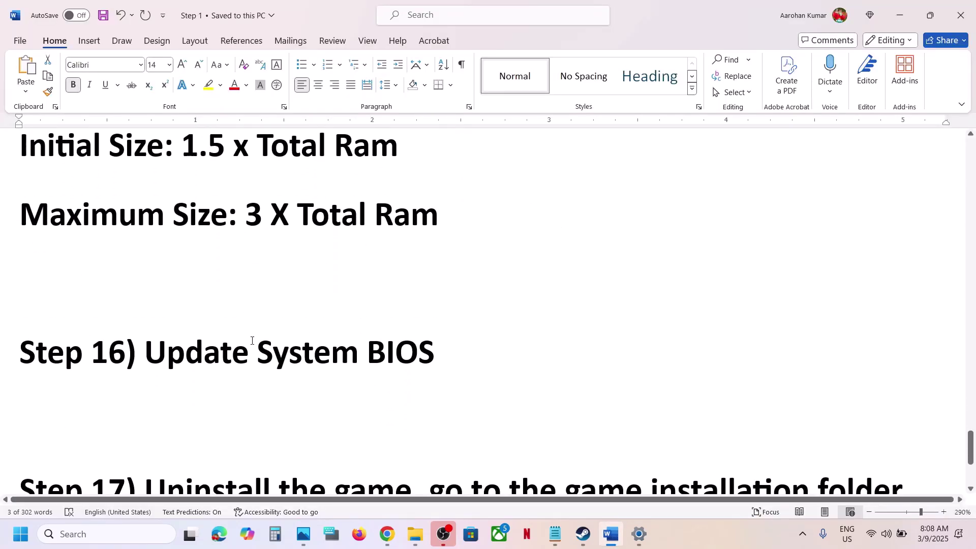
drag(198, 349, 501, 355)
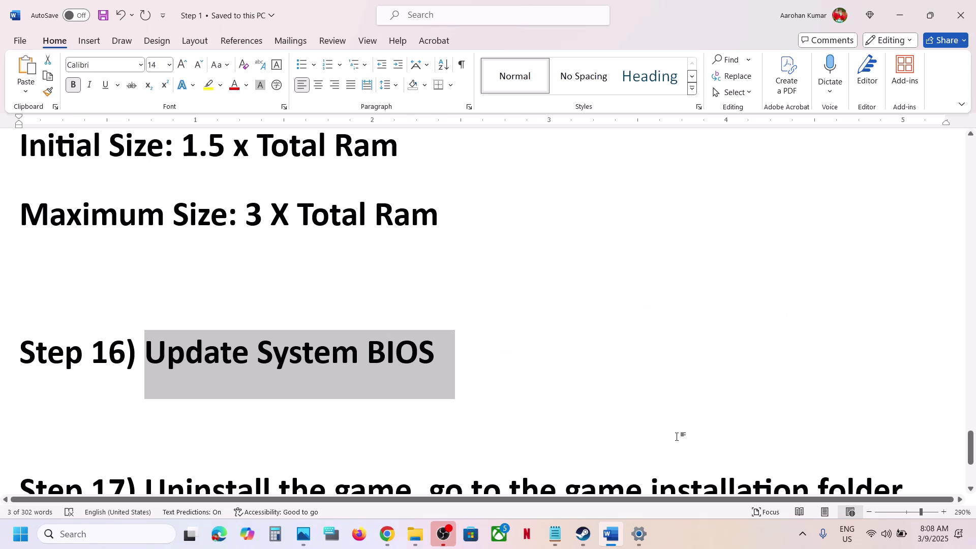
Check the laptop's battery charge level in the Windows quick settings and reselect "Update System BIOS" in Word
click(887, 535)
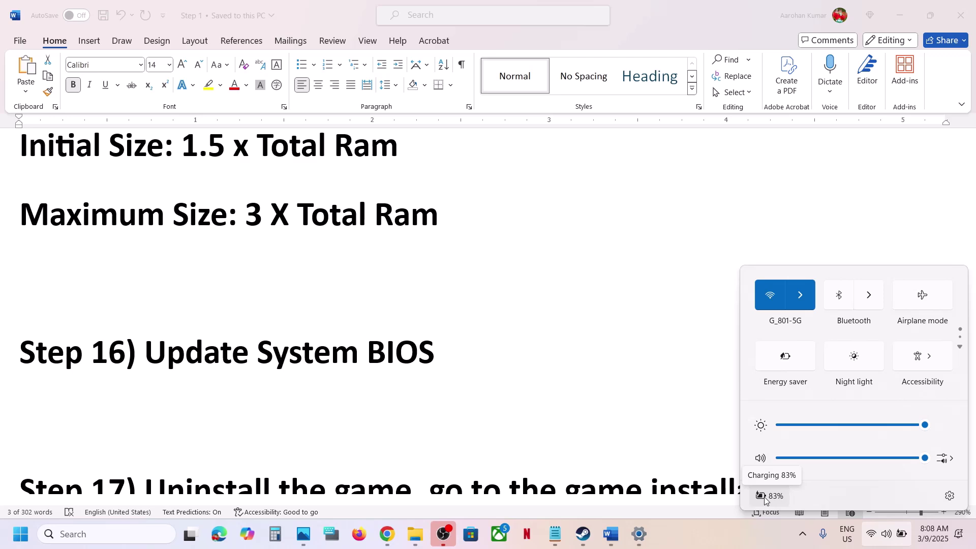
click(460, 365)
key(ctrl+shift+Left)
key(ctrl+shift+Left)
key(ctrl+shift+Left)
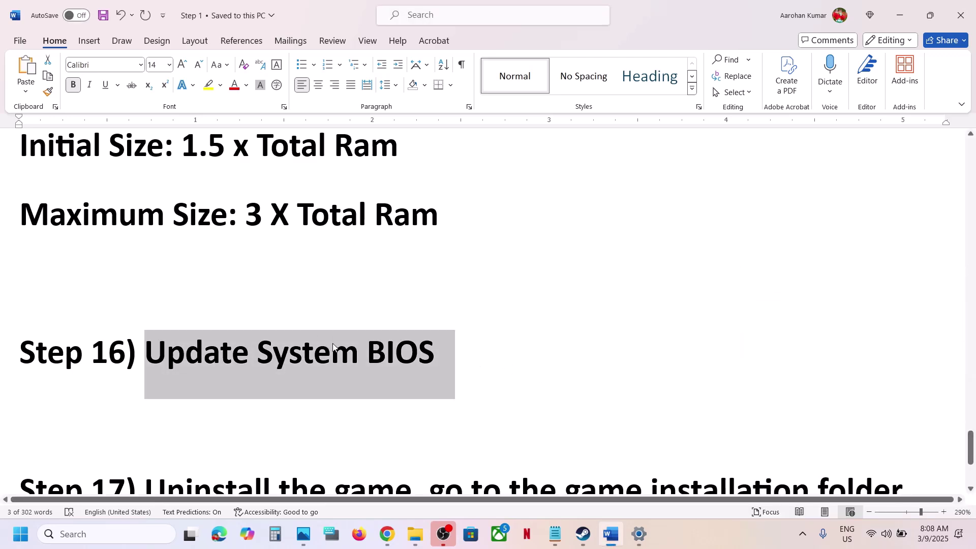
Highlight the Step 17 instructions on uninstalling the game, deleting its folder, restarting the PC and reinstalling to C Drive
scroll(339, 376, down, 3)
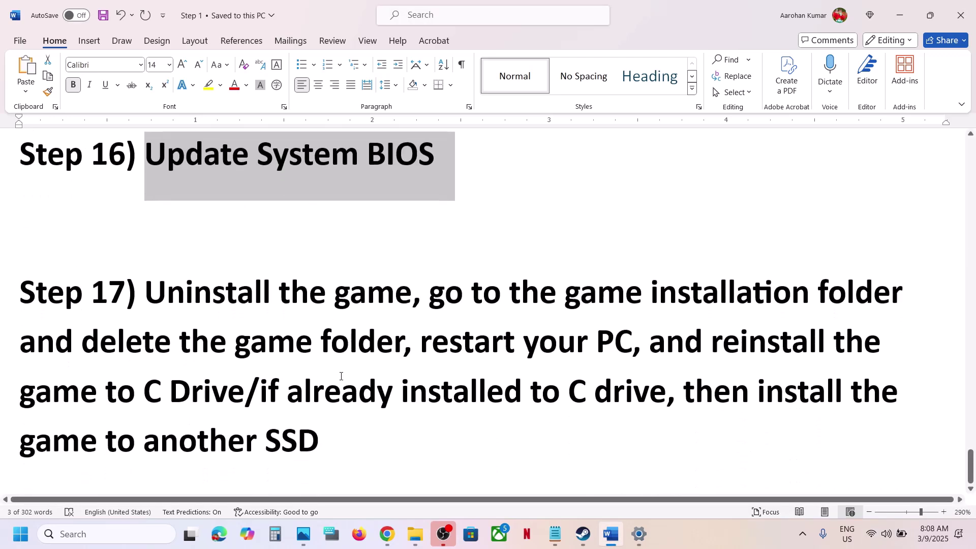
drag(146, 287, 427, 388)
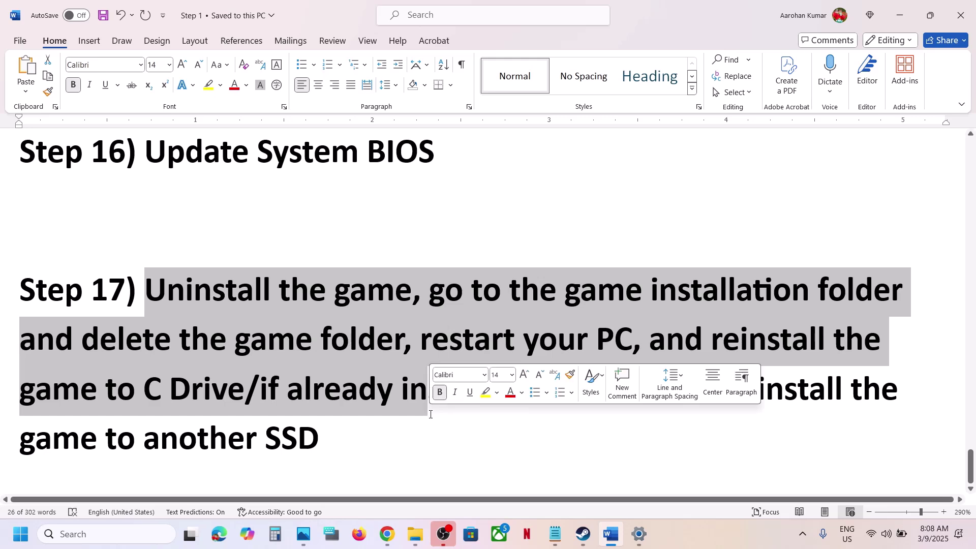
click(605, 484)
Switch to Steam and show the management options for WWE 2K25 in the library, including Uninstall
click(583, 534)
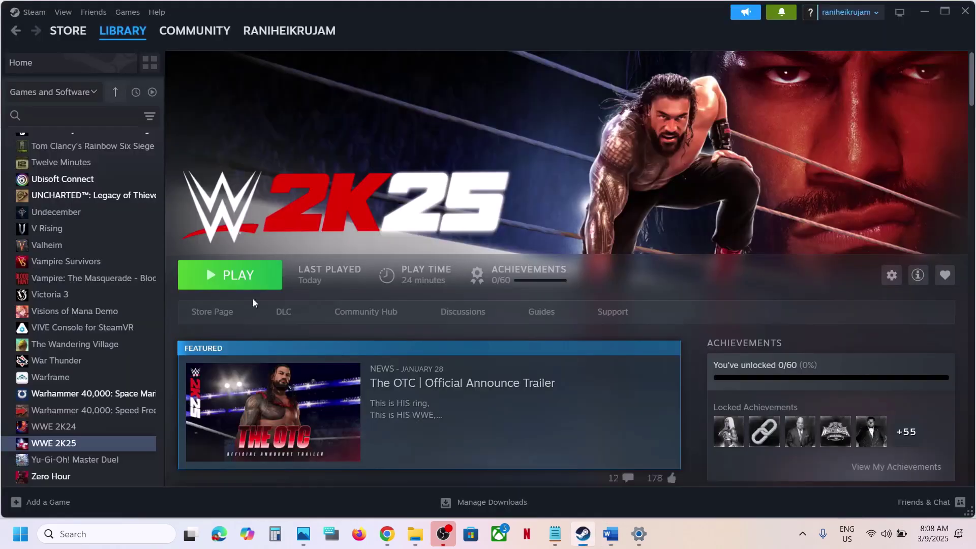
right_click(60, 449)
mouse_move(100, 413)
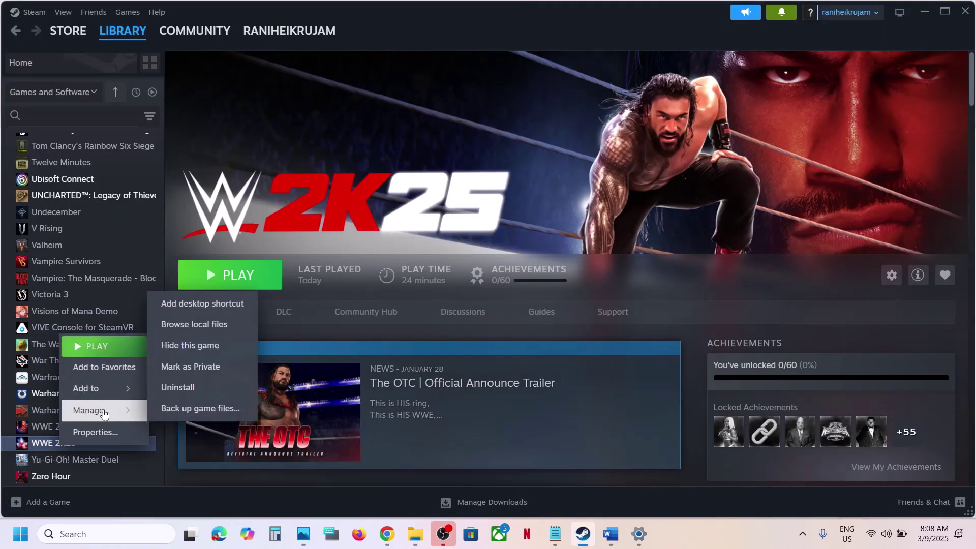
Return to the Word document, highlight Step 17's advice on reinstalling to C Drive or another SSD, and switch back to Steam
click(611, 533)
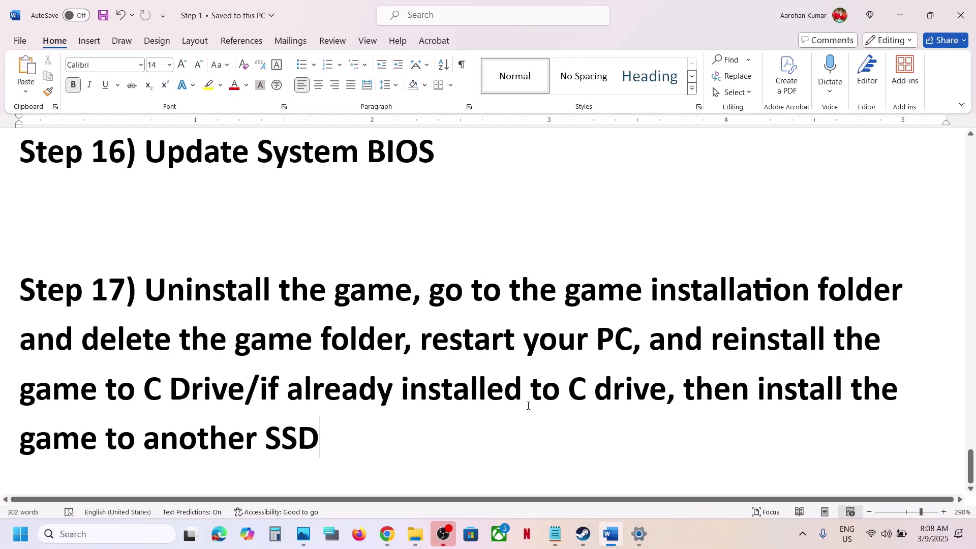
drag(51, 385, 232, 396)
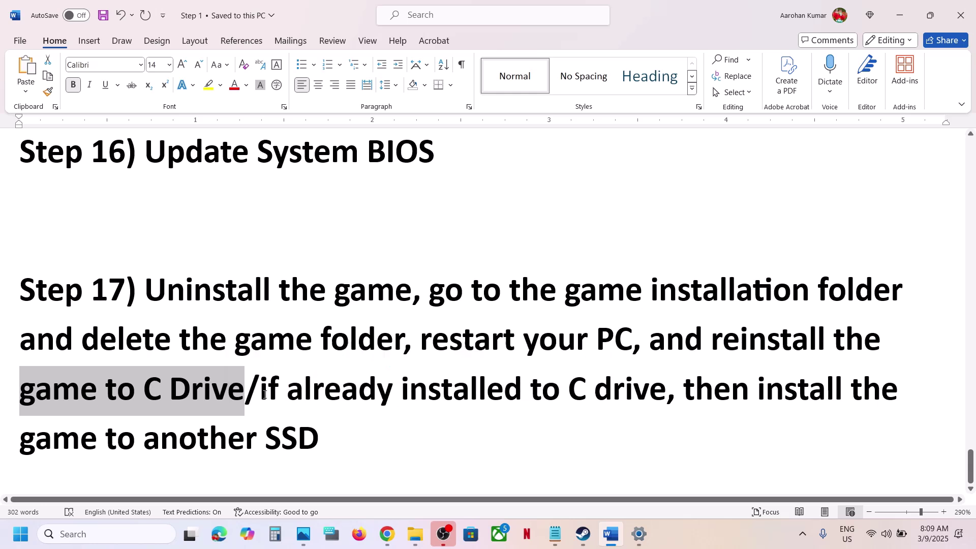
mouse_move(261, 392)
mouse_down()
mouse_move(619, 398)
mouse_move(268, 392)
mouse_up()
drag(268, 392, 341, 436)
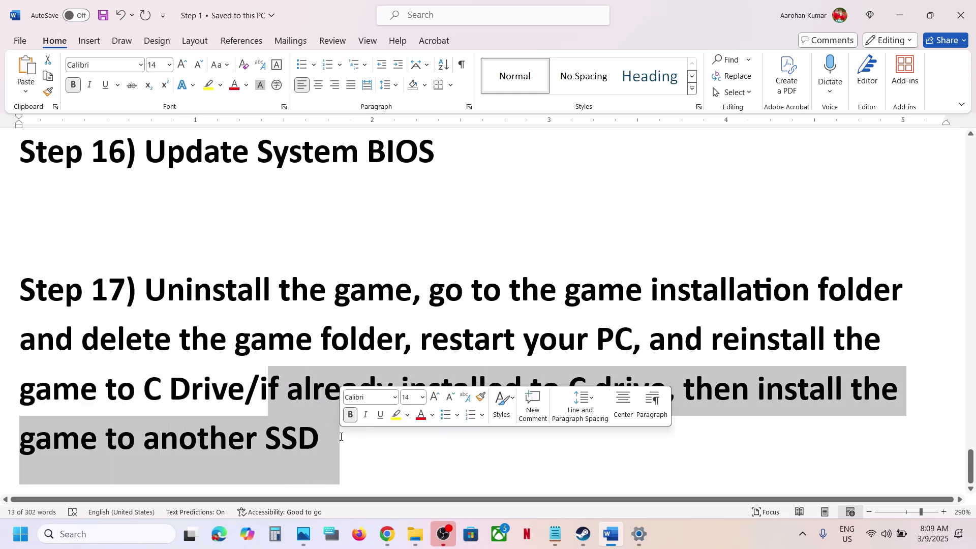
click(340, 436)
click(583, 535)
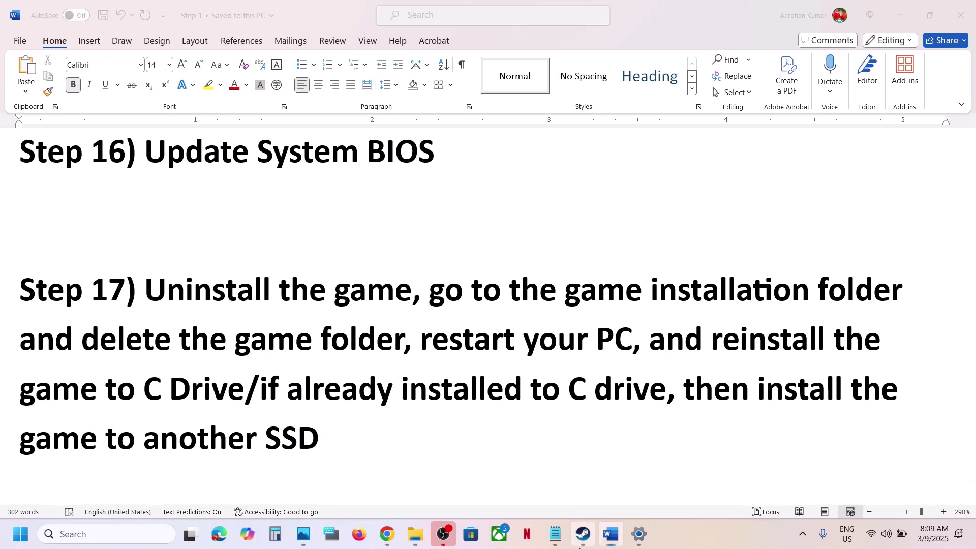